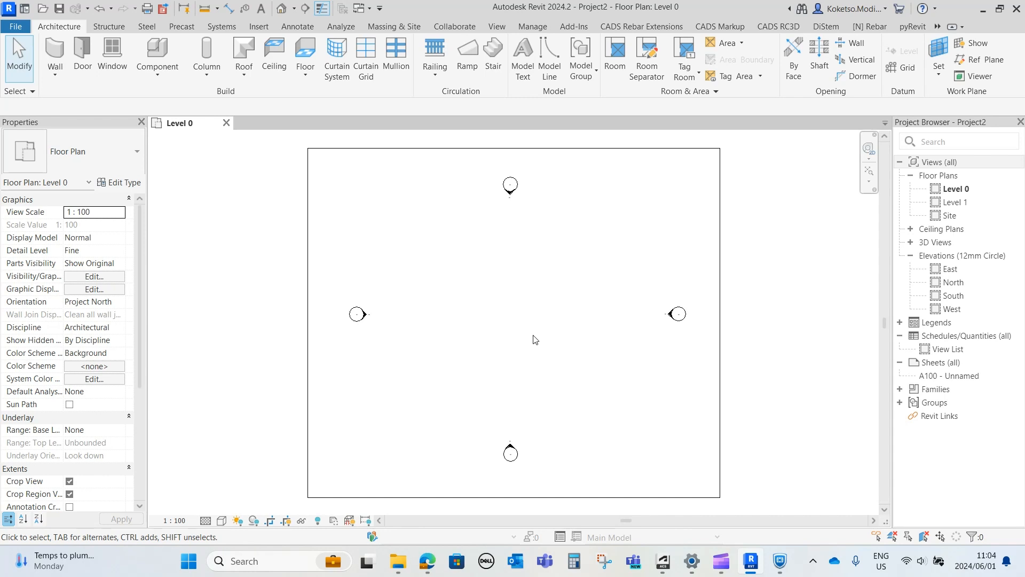
left_click(533, 26)
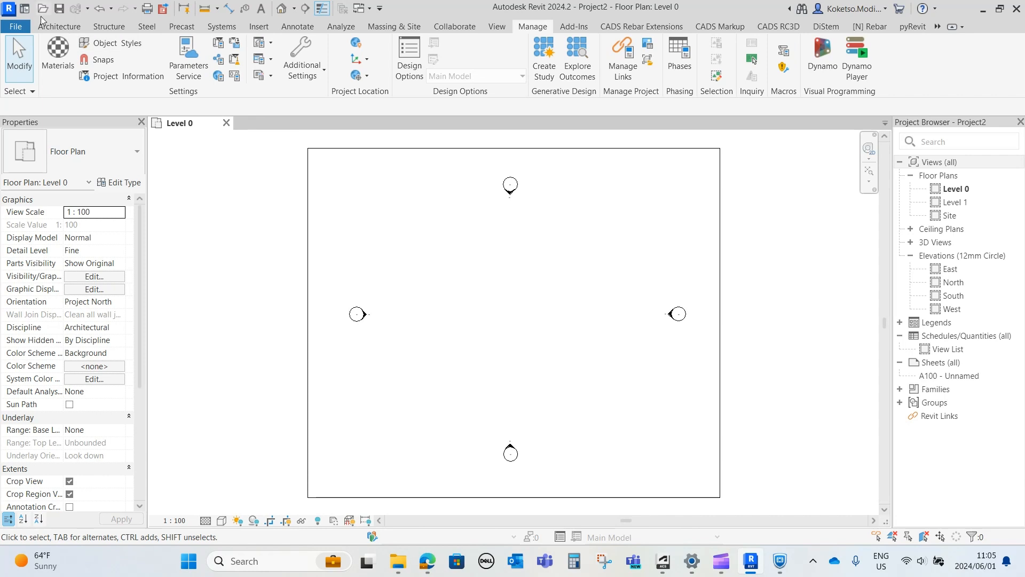
Draw a closed T-shaped loop of exterior walls on Level 0, about 28 m wide, with wings and stem each about 10 m deep
left_click(58, 26)
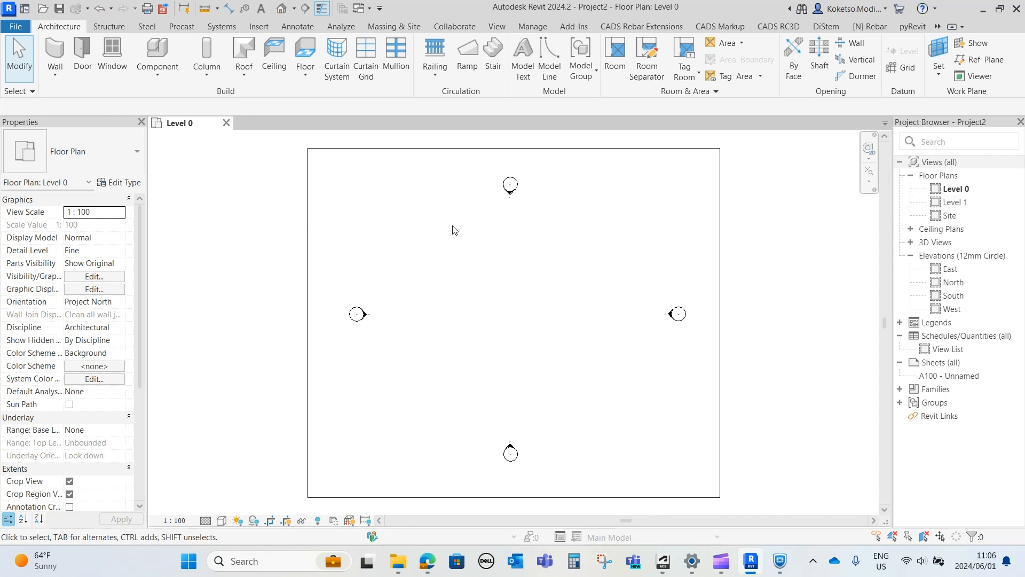
left_click(48, 51)
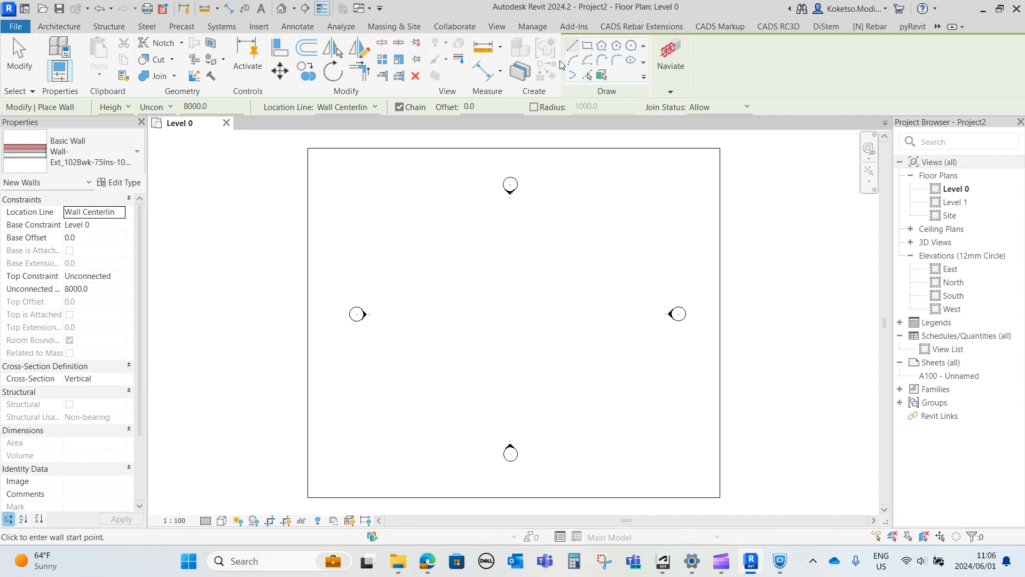
left_click(381, 214)
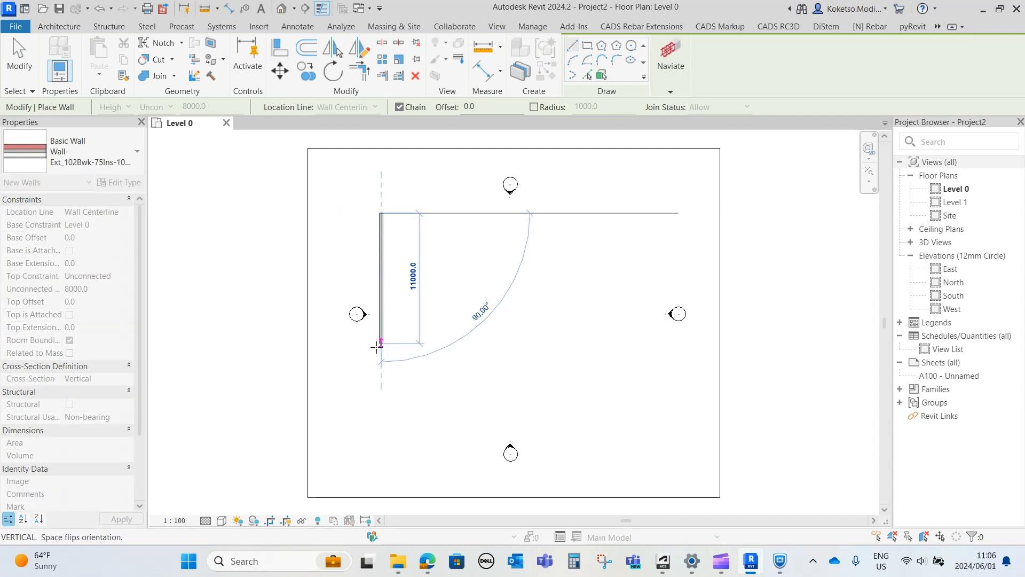
left_click(382, 331)
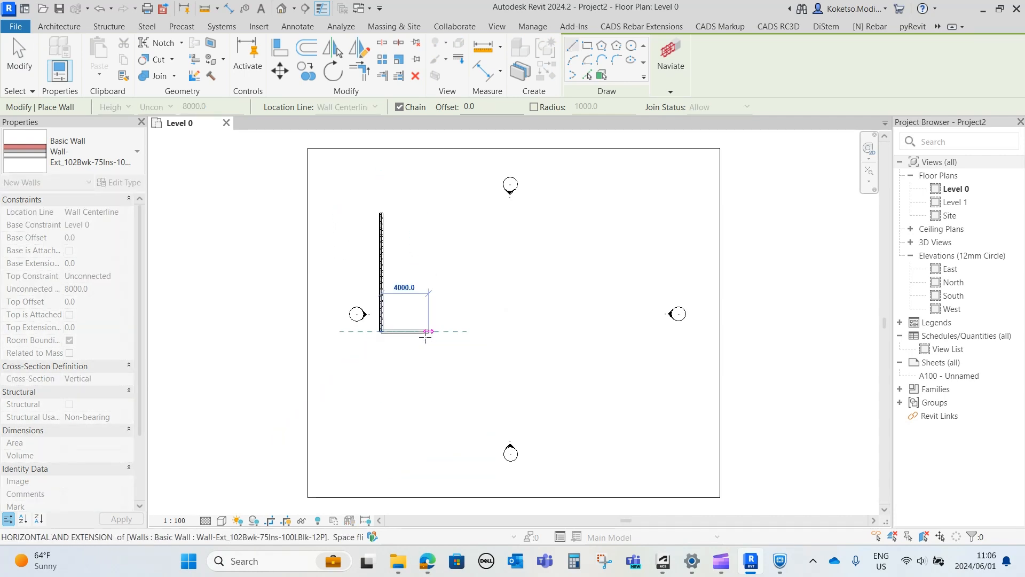
left_click(439, 331)
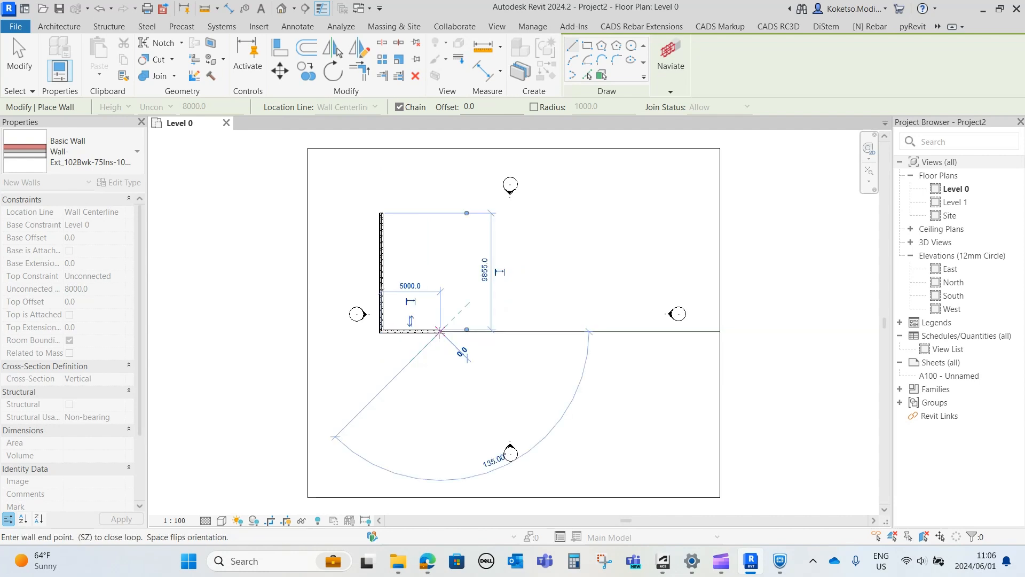
left_click(440, 450)
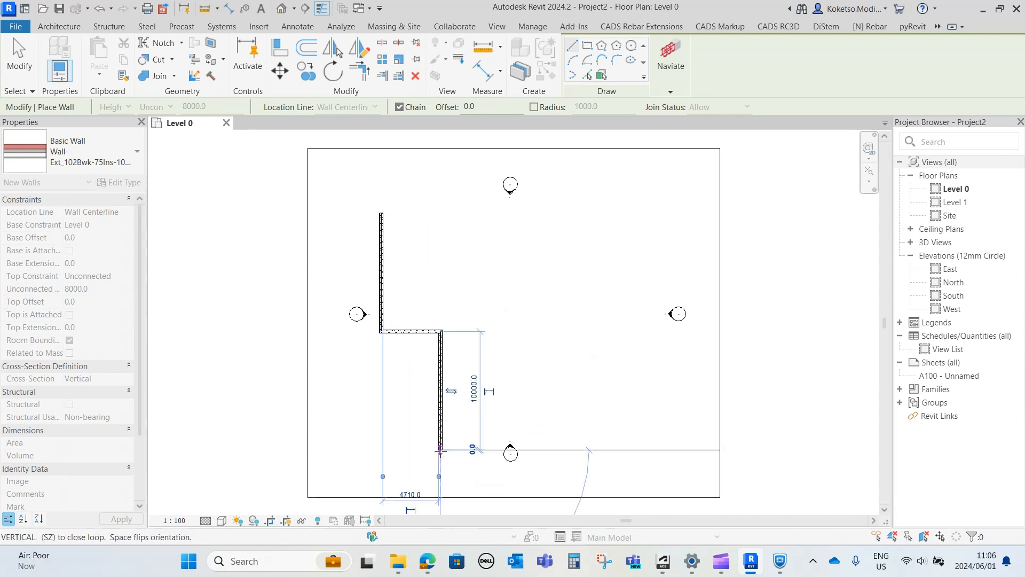
left_click(617, 450)
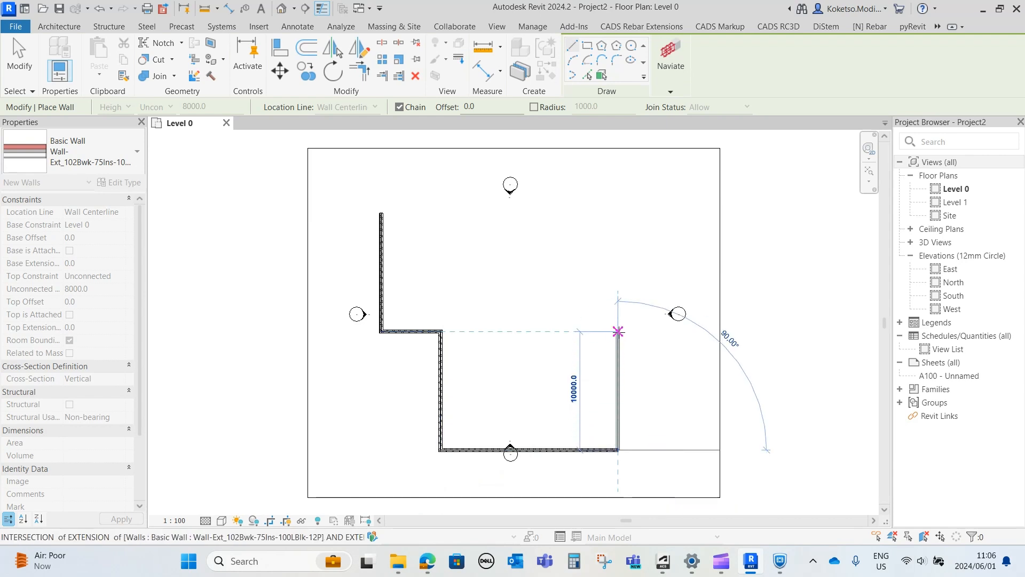
left_click(617, 332)
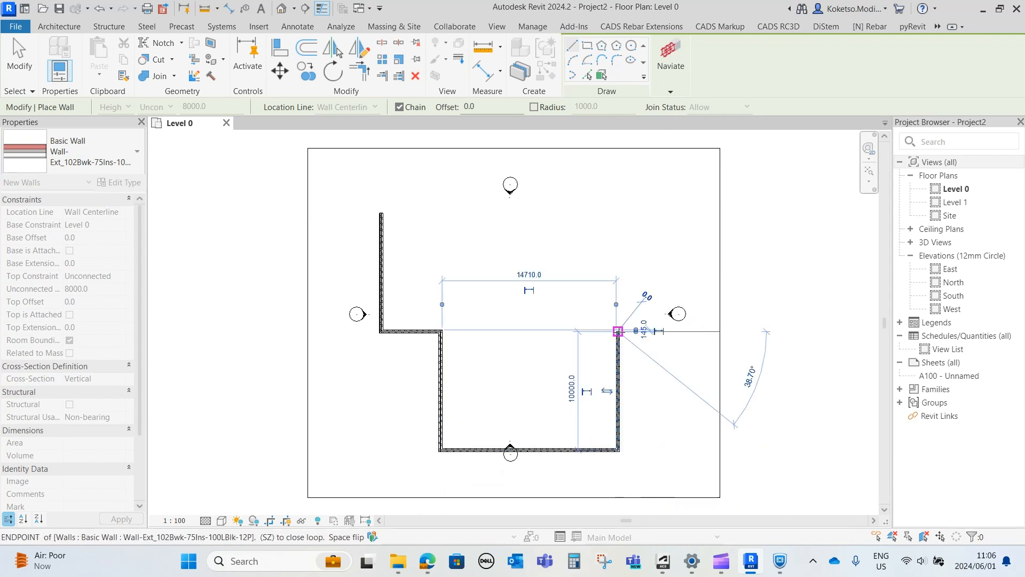
left_click(713, 332)
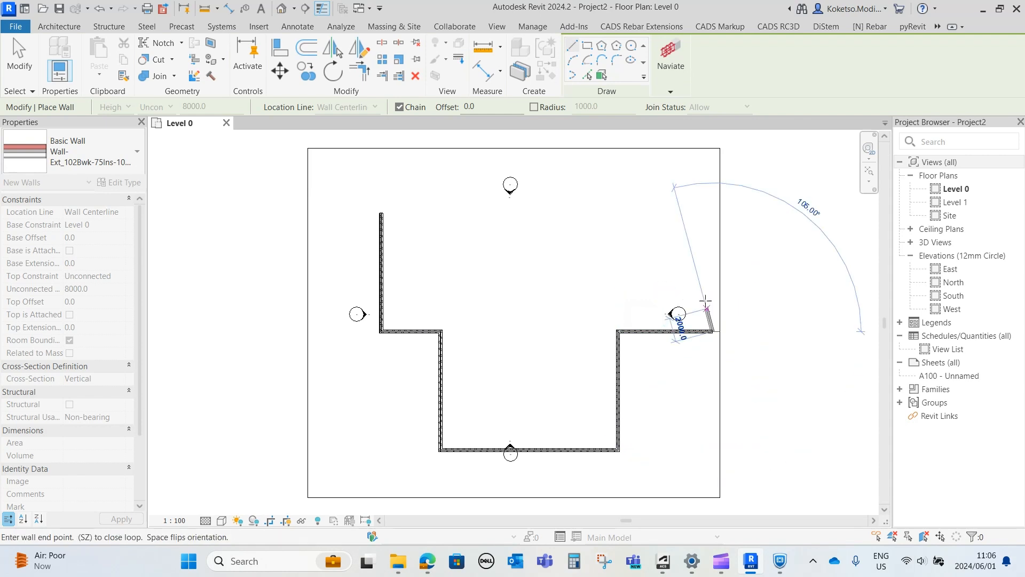
left_click(712, 213)
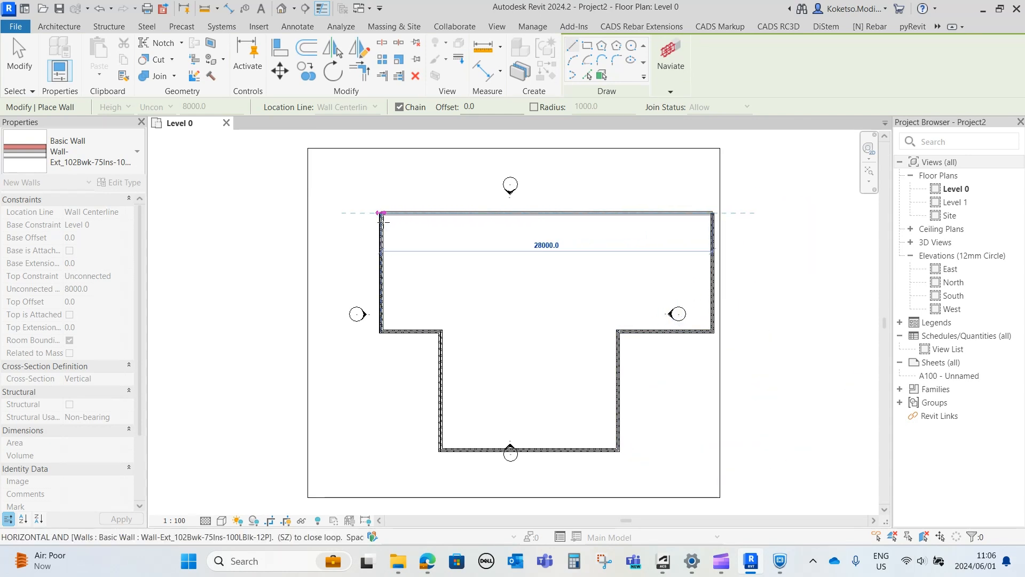
left_click(382, 213)
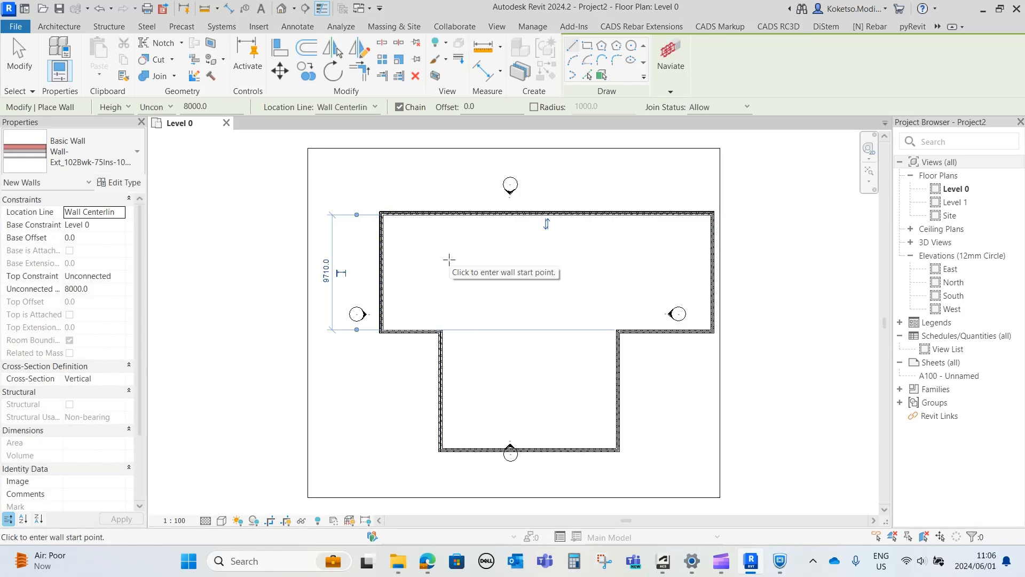
key("Escape")
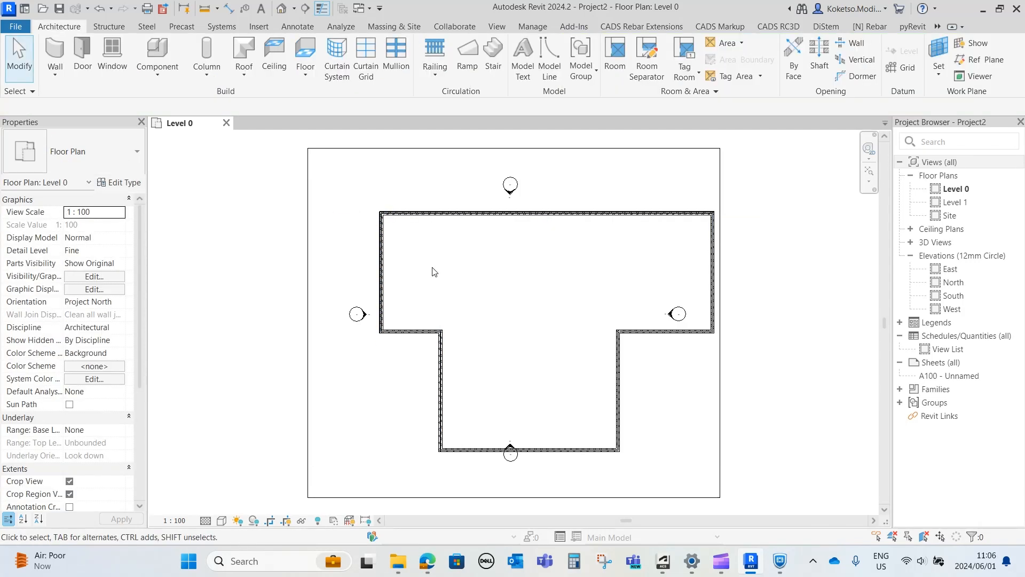
Start a structural floor on the Level 1 plan and pick the core lines of the west, north and east outer walls as boundary
double_click(963, 201)
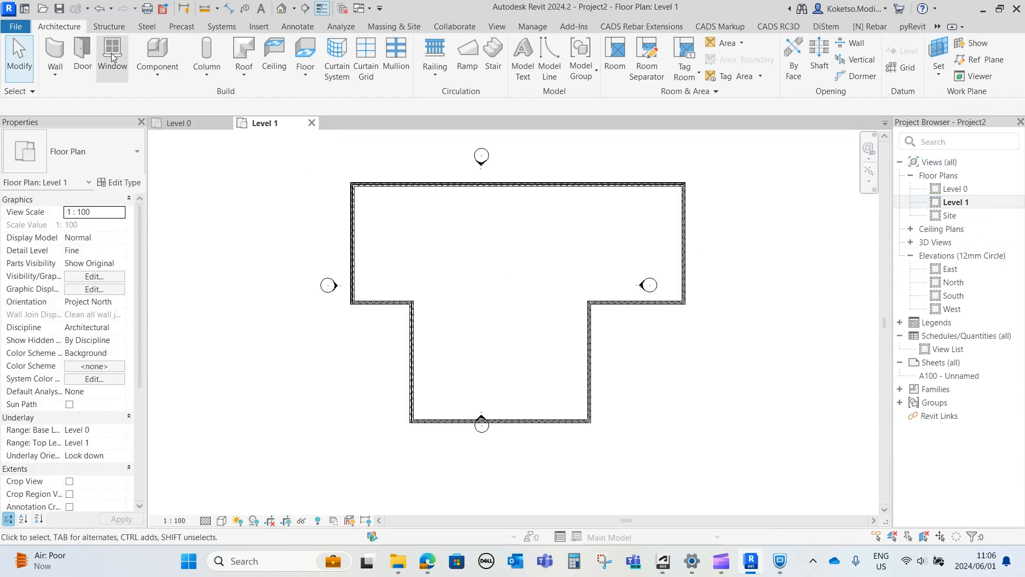
left_click(109, 27)
left_click(143, 50)
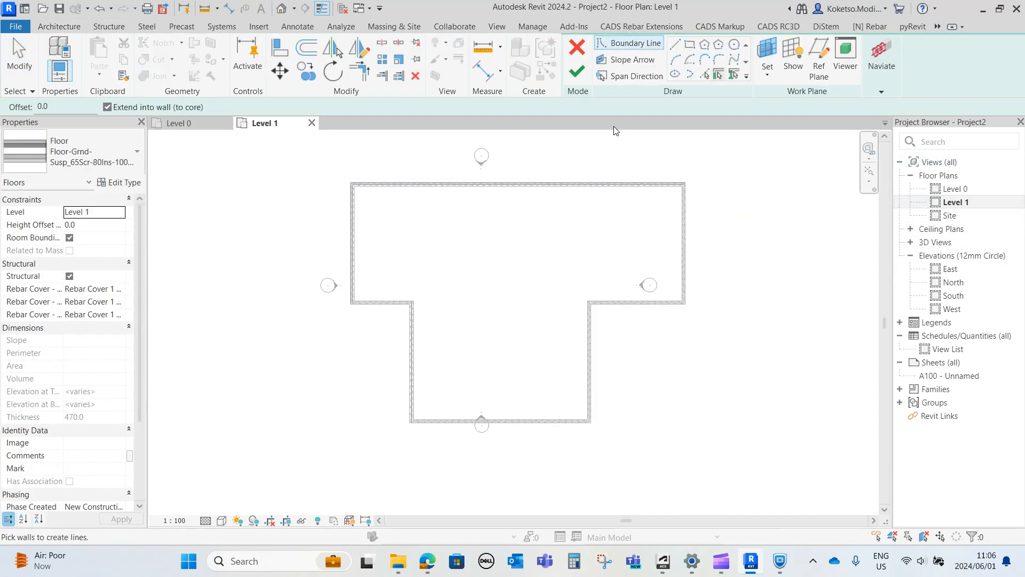
left_click(705, 75)
scroll(353, 214, "up", 10)
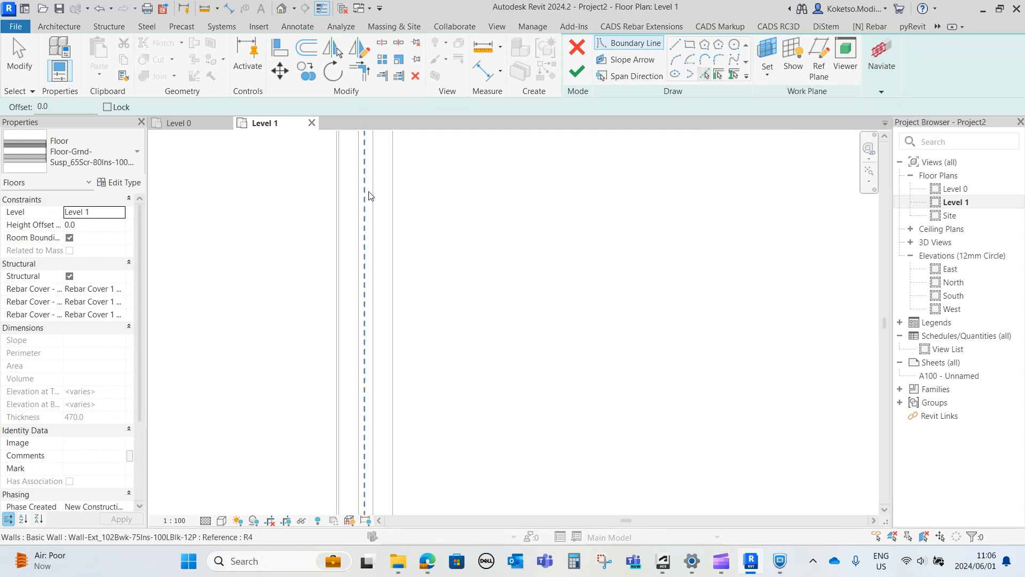
scroll(366, 200, "down", 8)
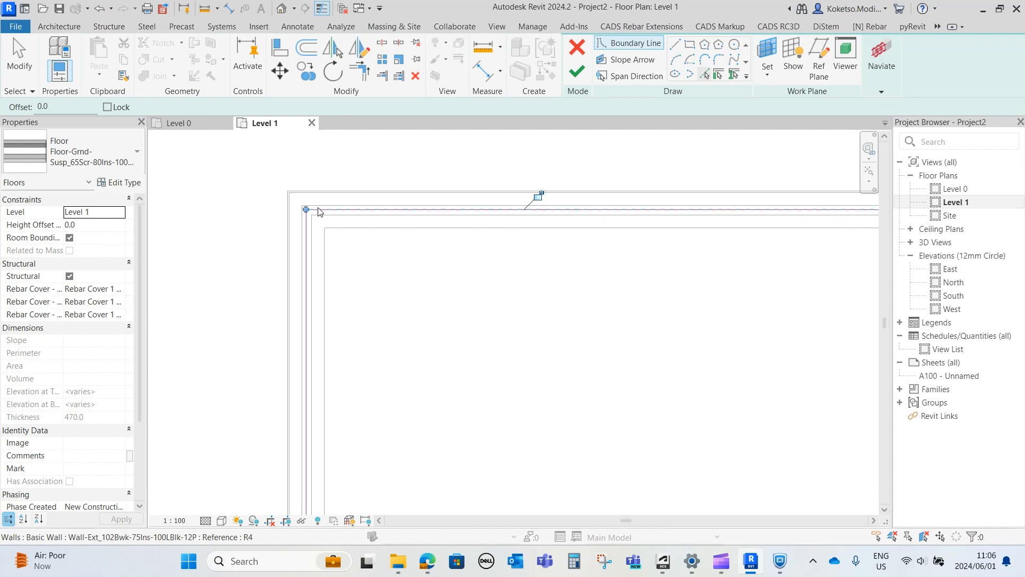
middle_click_drag(790, 250, 428, 219)
scroll(574, 187, "up", 4)
scroll(423, 191, "up", 3)
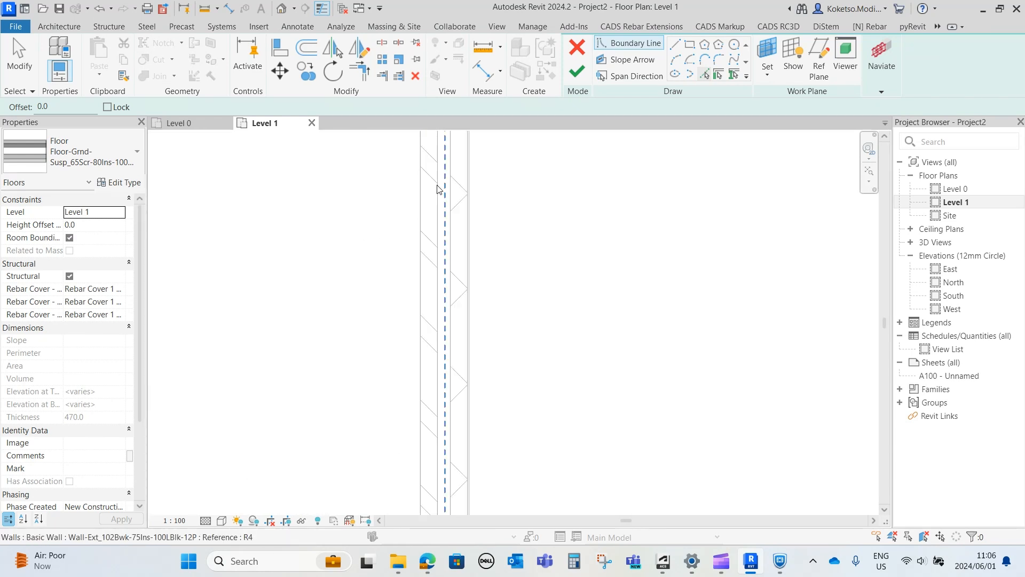
left_click(442, 192)
Add the east wing's south wall and the stem's east wall to the floor boundary
scroll(443, 192, "down", 7)
scroll(394, 384, "up", 3)
scroll(405, 280, "up", 3)
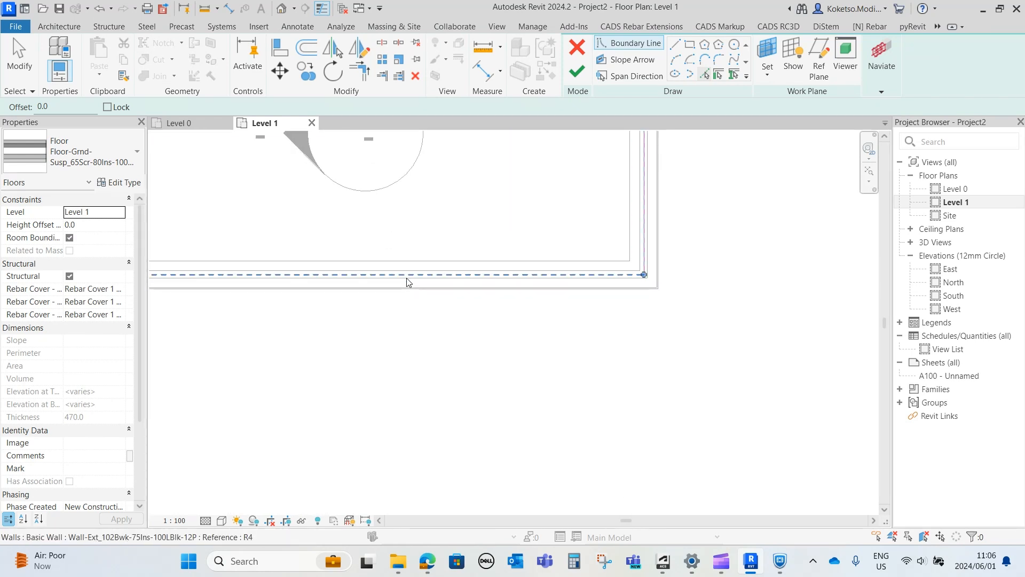
left_click(412, 275)
scroll(414, 276, "down", 3)
middle_click_drag(384, 342, 642, 245)
scroll(497, 239, "up", 4)
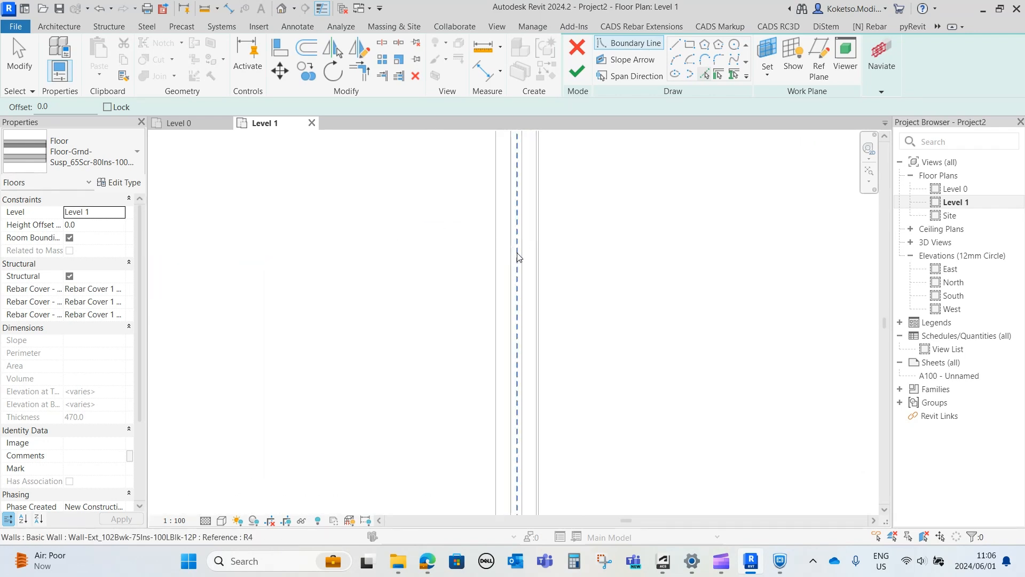
left_click(517, 251)
Add the stem's south wall and west wall to the floor boundary
scroll(536, 250, "down", 3)
scroll(537, 253, "down", 4)
scroll(765, 419, "up", 3)
middle_click_drag(764, 418, 593, 197)
scroll(559, 354, "up", 3)
left_click(559, 356)
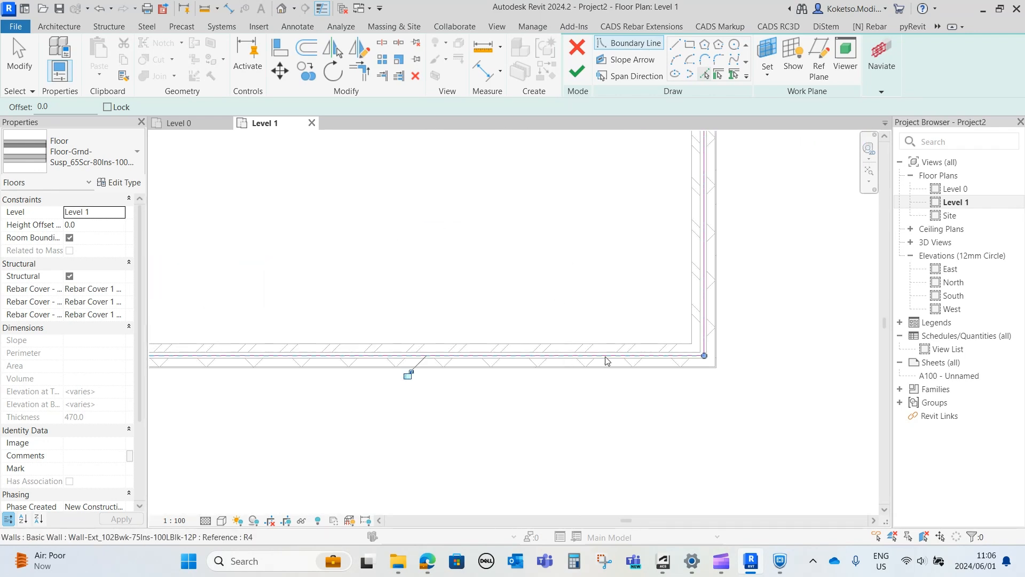
scroll(605, 355, "down", 6)
scroll(424, 226, "up", 3)
scroll(471, 295, "up", 2)
left_click(476, 300)
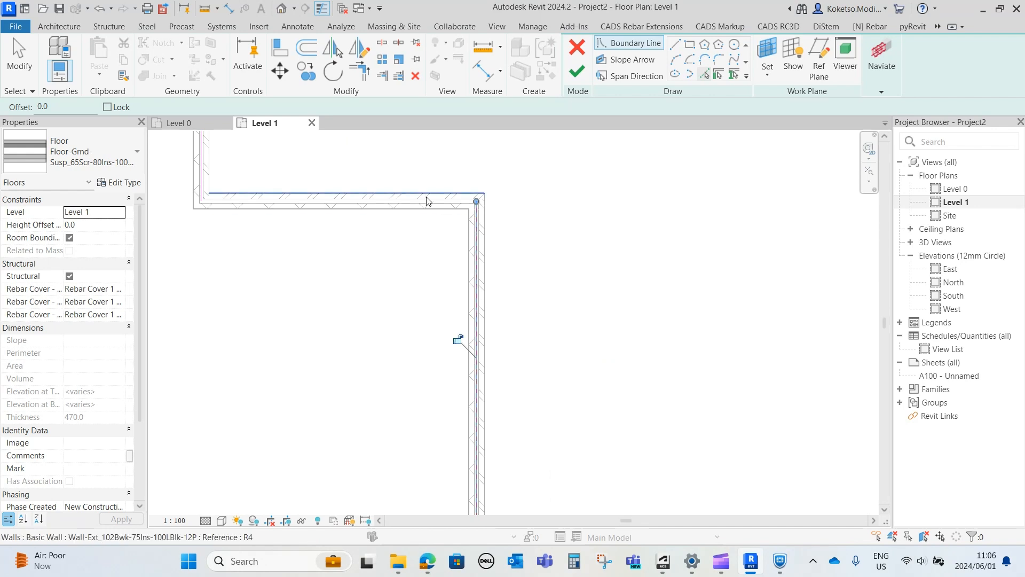
Close the floor boundary along the west wing's south wall and finish the floor sketch
left_click(426, 201)
scroll(426, 203, "down", 3)
scroll(499, 256, "down", 2)
scroll(455, 209, "down", 1)
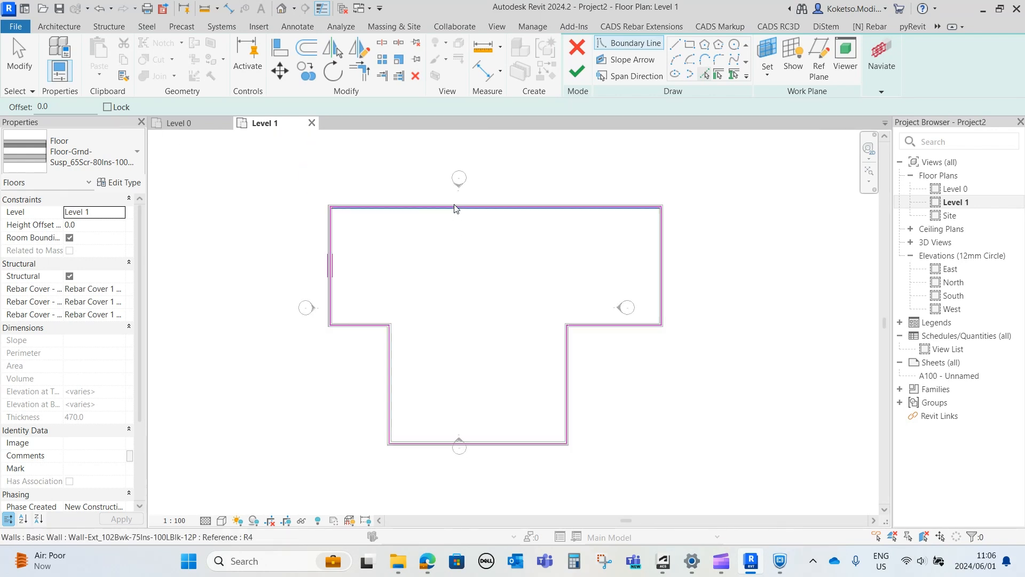
key("Escape")
left_click(576, 71)
left_click(540, 165)
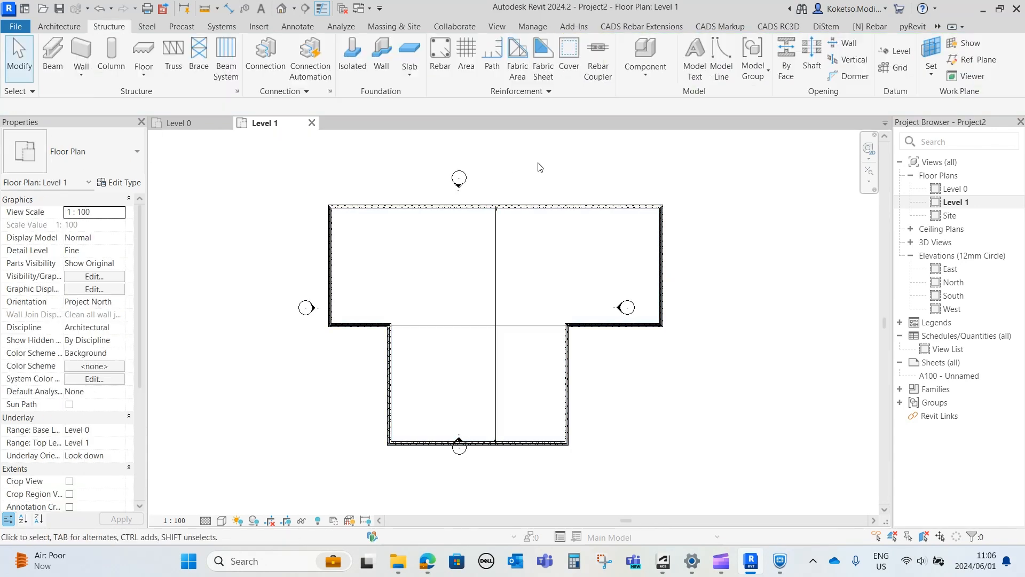
Select the whole chain of exterior walls in the 3D view and constrain their tops up to Level 1
left_click(281, 8)
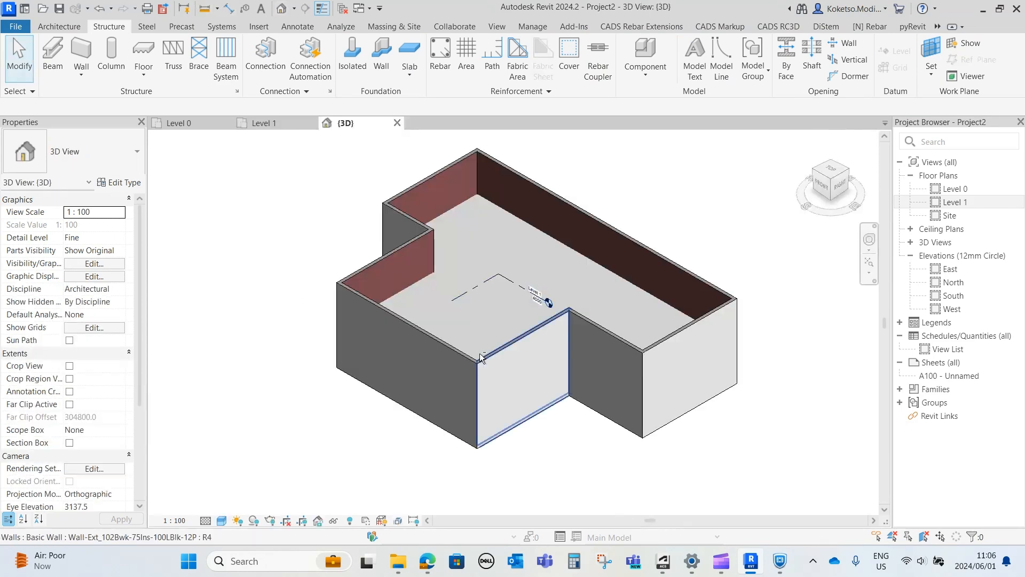
key("Tab")
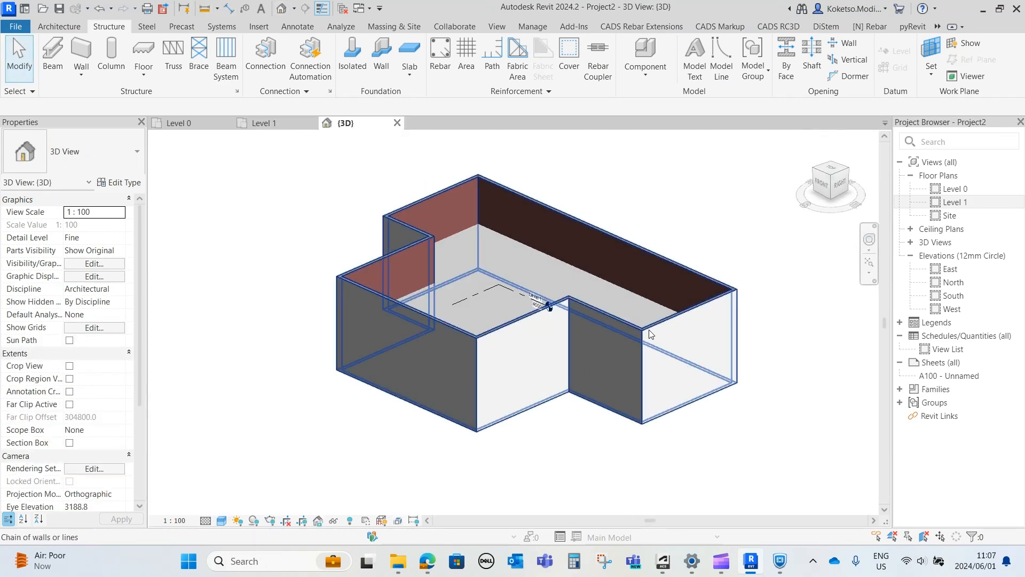
left_click(614, 304)
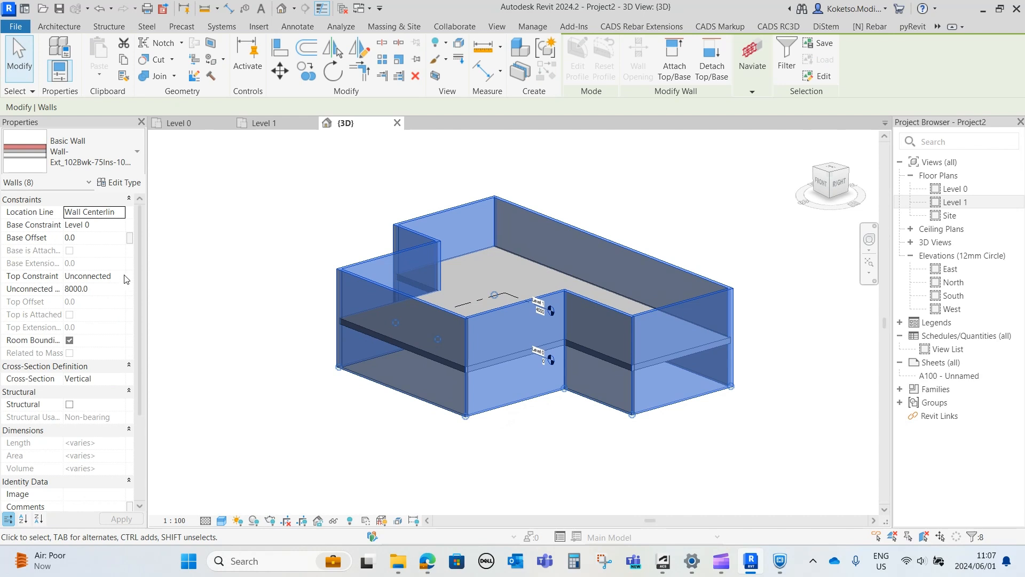
left_click(114, 276)
left_click(104, 310)
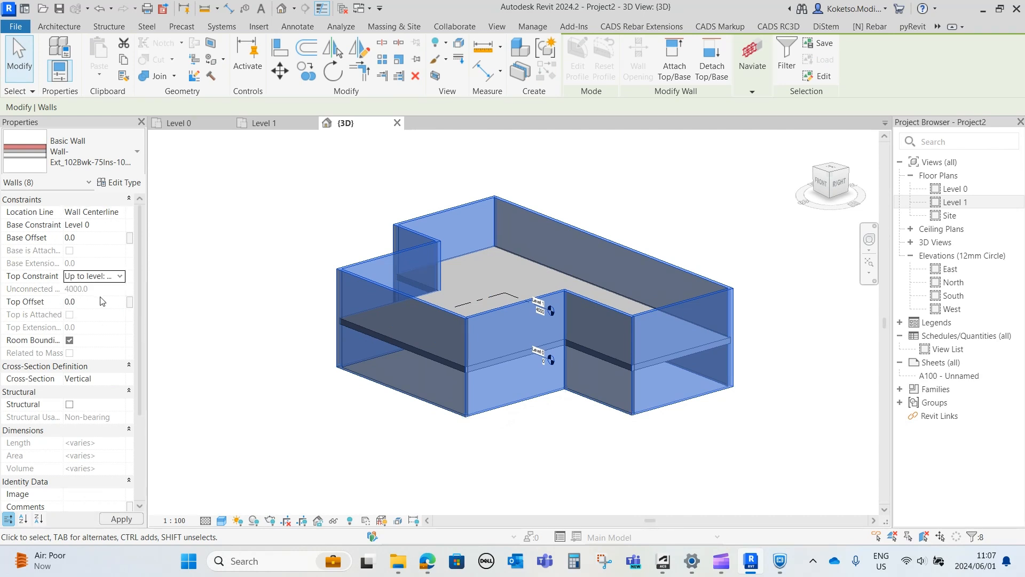
Set the top offset of the selected exterior walls to 1000 mm
left_click(96, 302)
type("1")
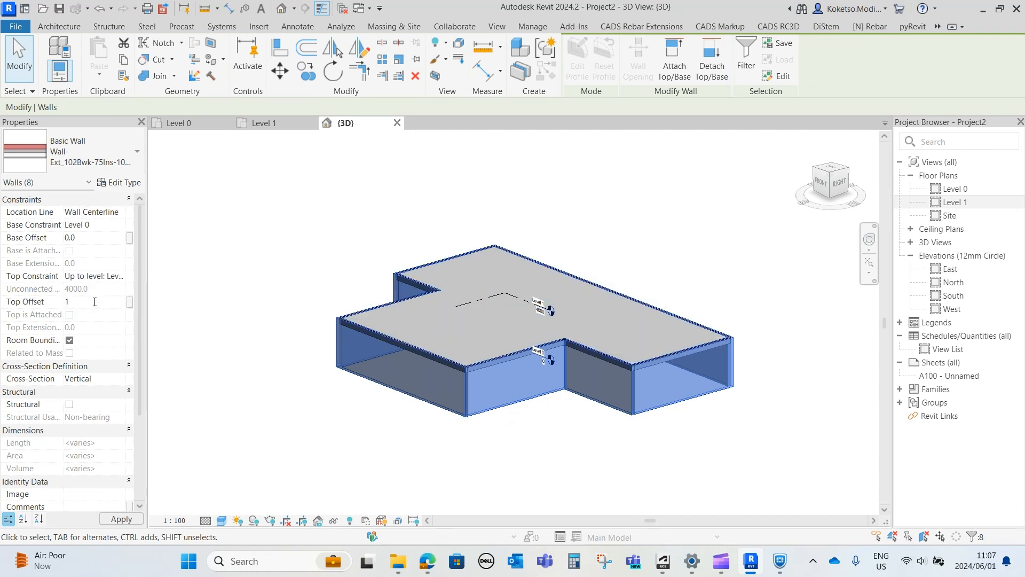
type("000")
key("Return")
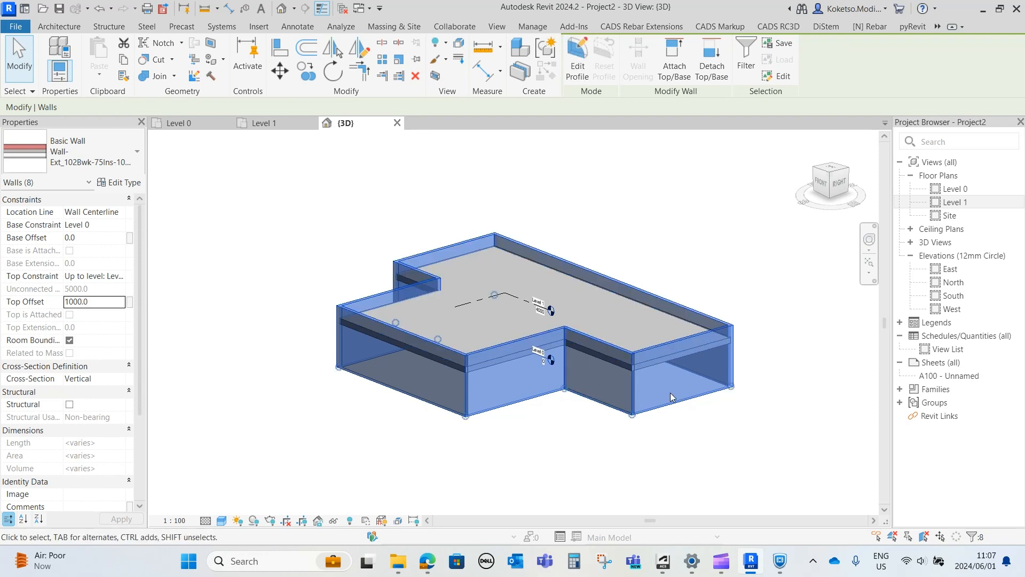
key("Escape")
scroll(528, 348, "up", 1)
middle_click_drag(439, 314, 410, 288, "shift")
Delete the floor's span direction symbol from the Level 1 plan
left_click(266, 123)
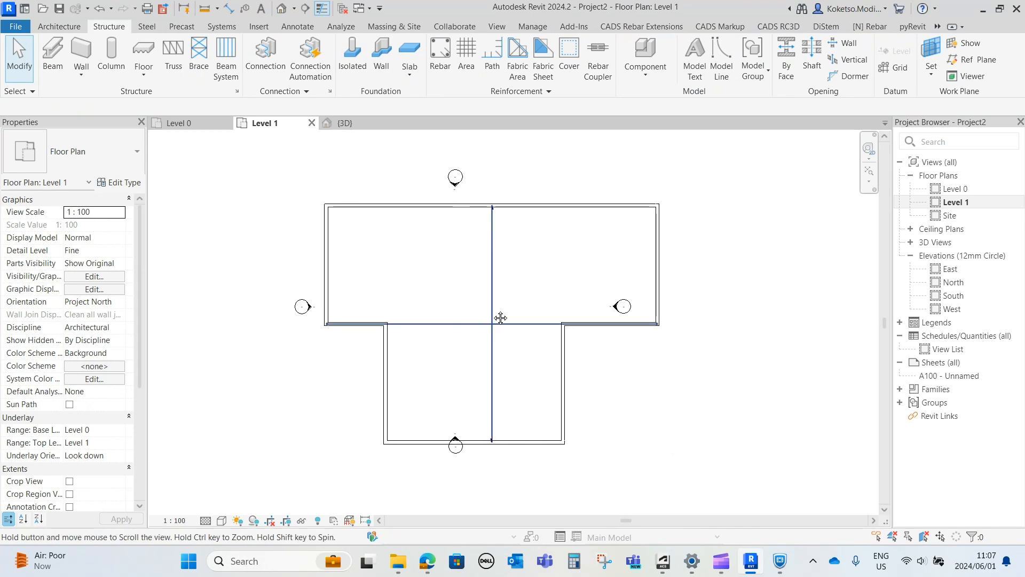
left_click(478, 317)
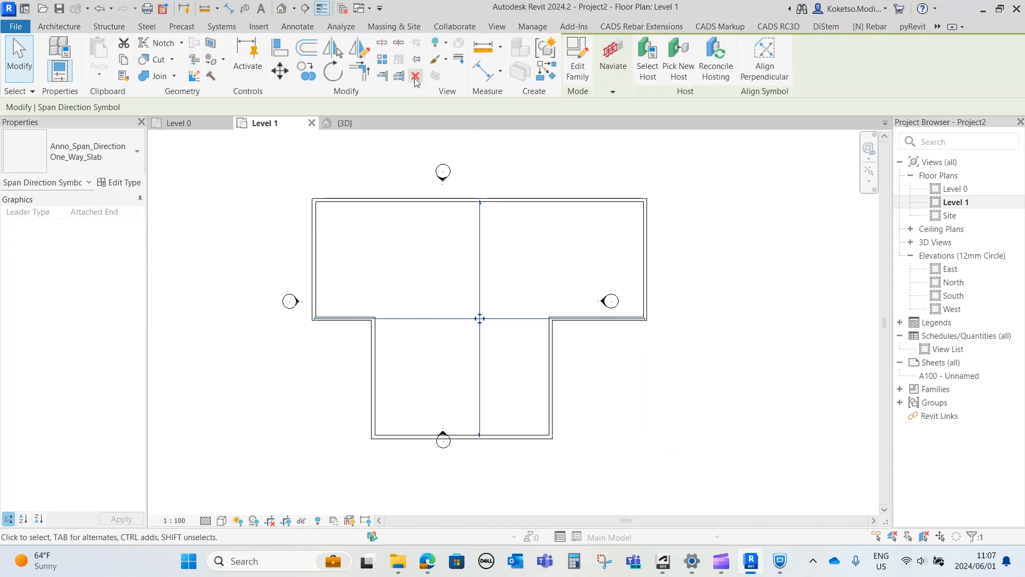
left_click(417, 76)
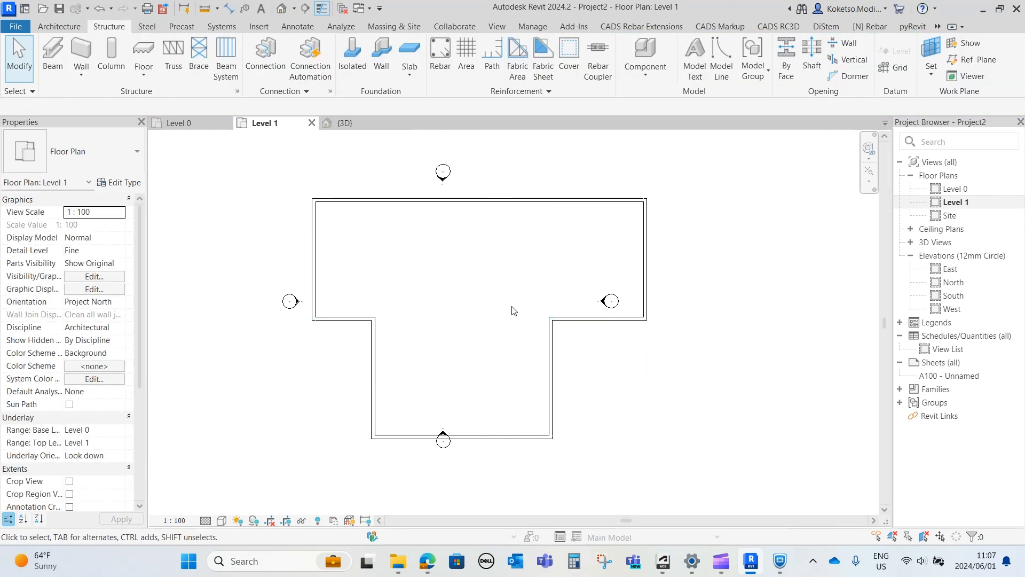
Start room separation lines from picked edges and trace the inner faces of the building's north and west walls
middle_click_drag(509, 313, 467, 308)
left_click(58, 27)
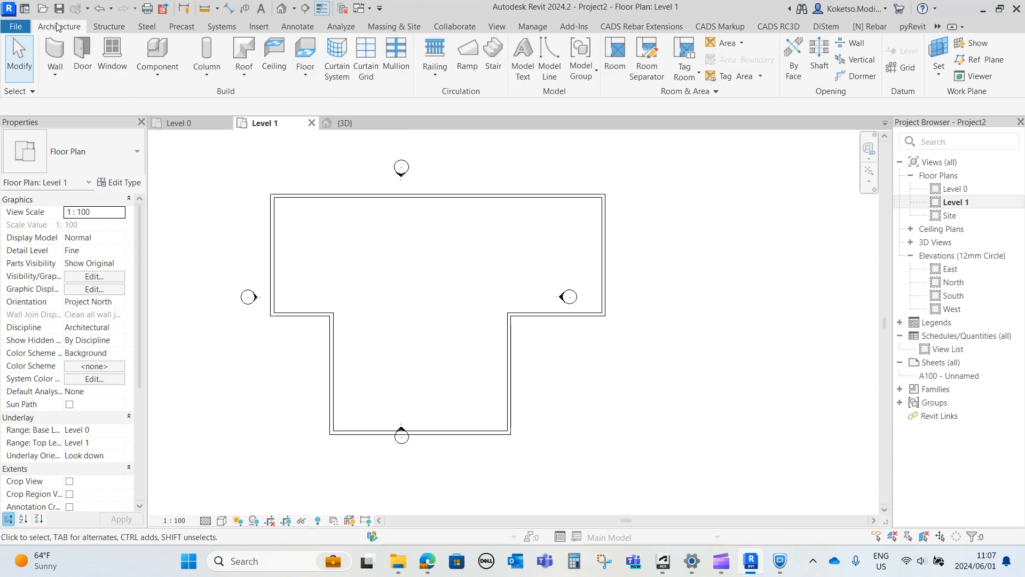
left_click(646, 67)
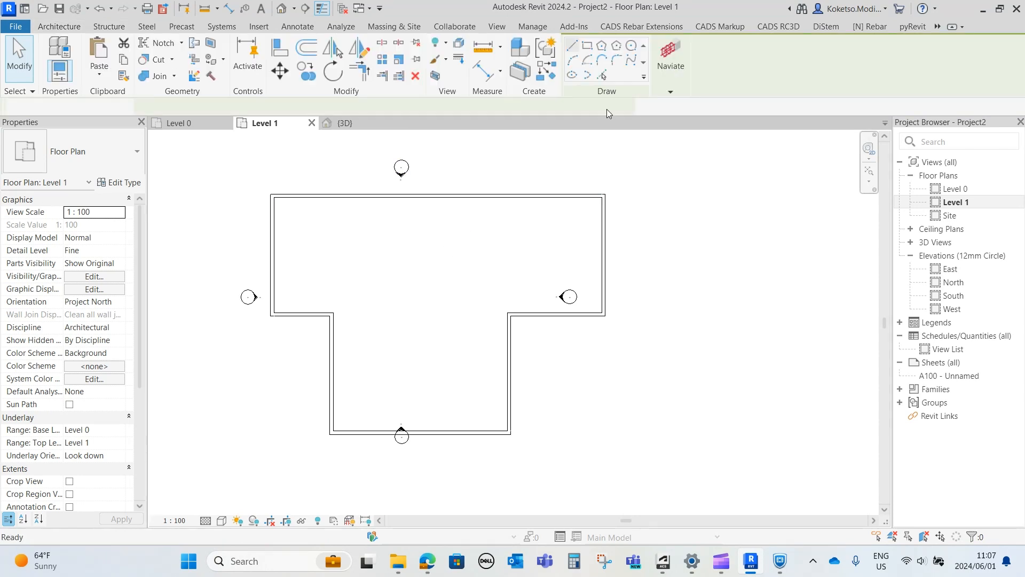
left_click(601, 75)
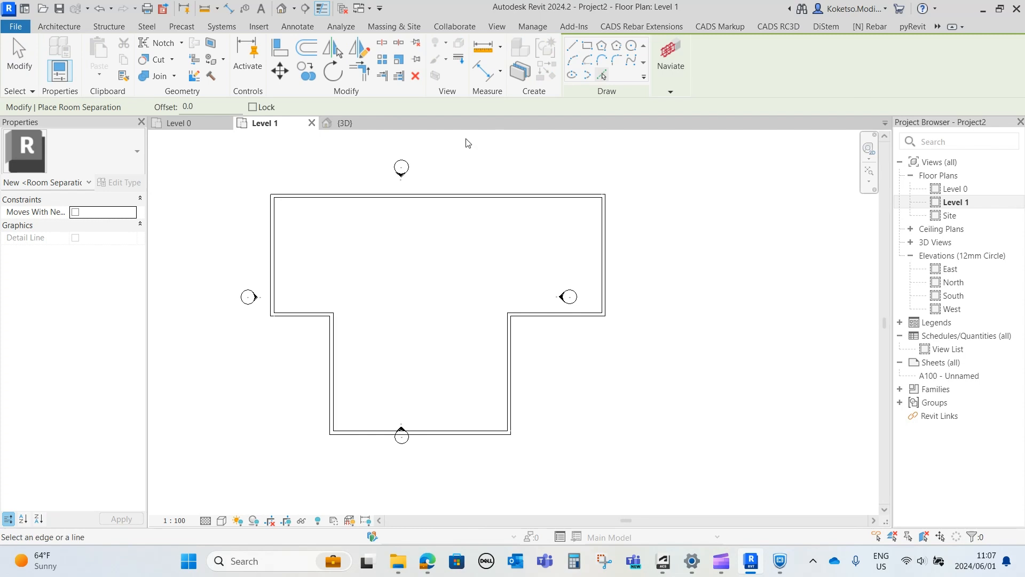
scroll(468, 142, "up", 3)
scroll(485, 203, "up", 5)
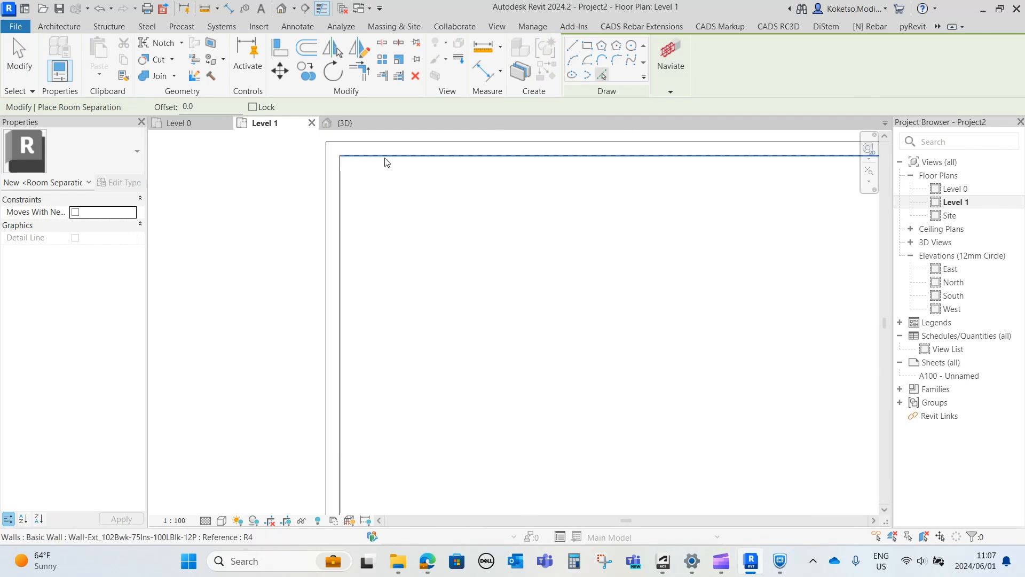
left_click(384, 159)
left_click(352, 240)
Add room separation lines along the inner faces of the west wing's south wall and the stem's west wall
scroll(467, 355, "down", 3)
scroll(364, 279, "up", 4)
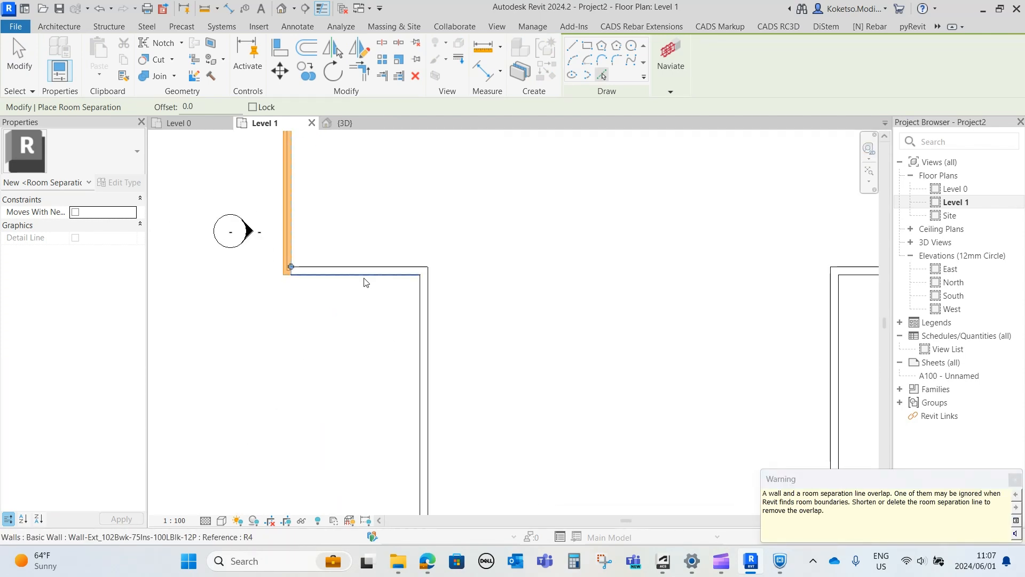
left_click(368, 265)
scroll(367, 261, "down", 3)
left_click(393, 313)
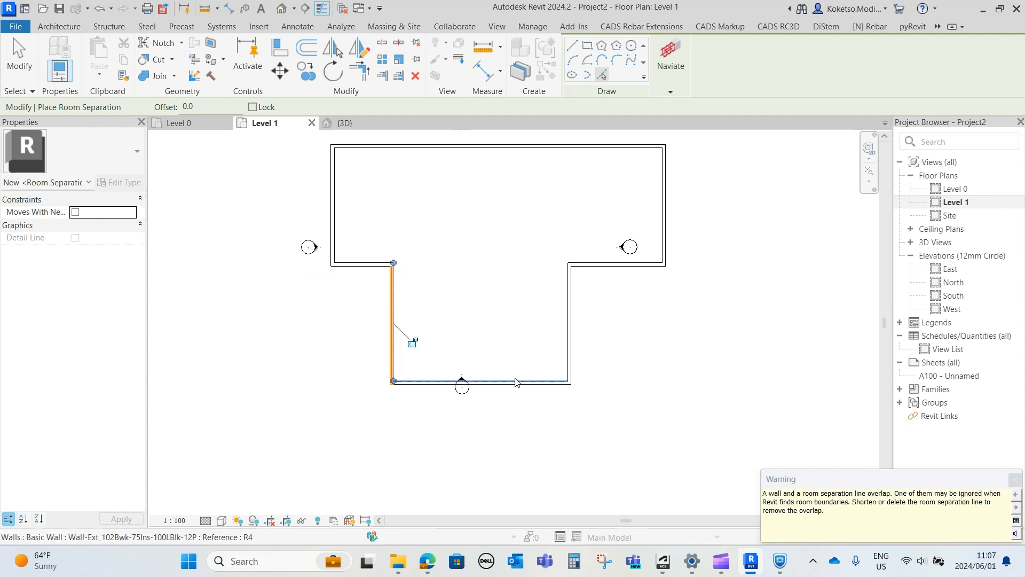
Complete the room separation loop along the stem's south and east walls, the east wing's south wall and the east wall
left_click(515, 380)
left_click(569, 303)
left_click(614, 263)
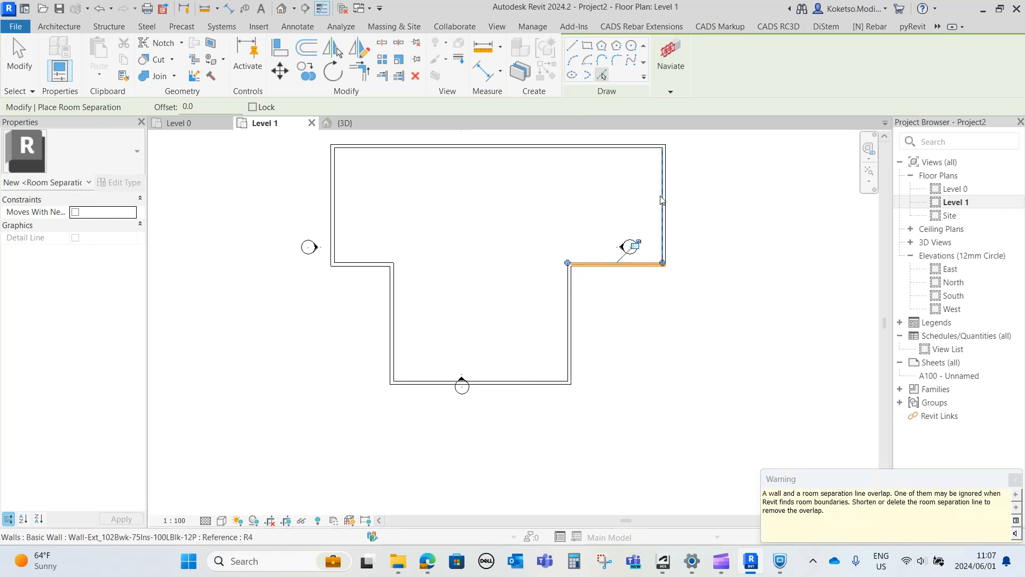
left_click(665, 214)
middle_click_drag(497, 197, 476, 227)
key("Escape")
key("Escape")
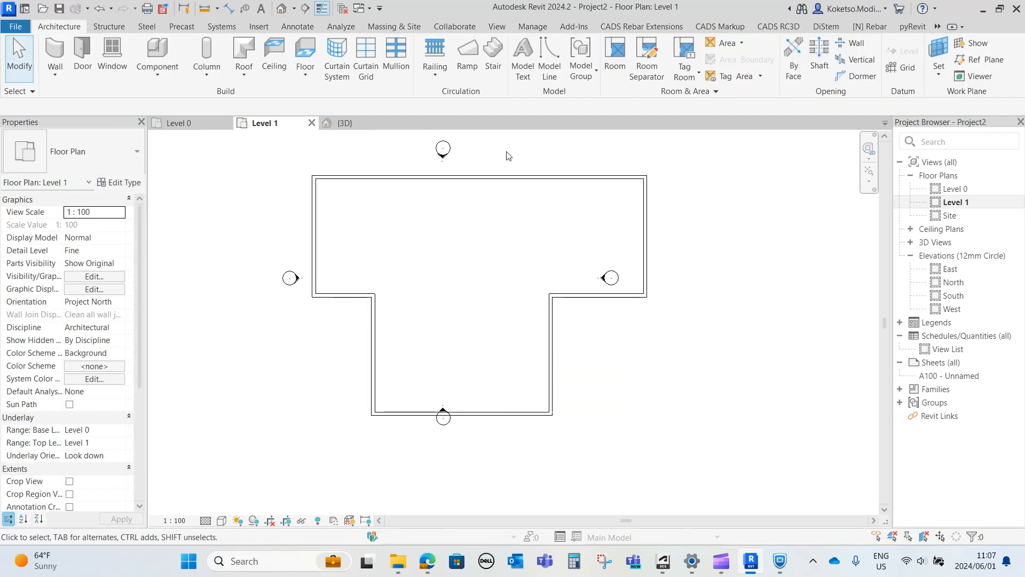
Place a tagged room inside the T-shaped enclosure on Level 1, slightly above its centre
left_click(615, 58)
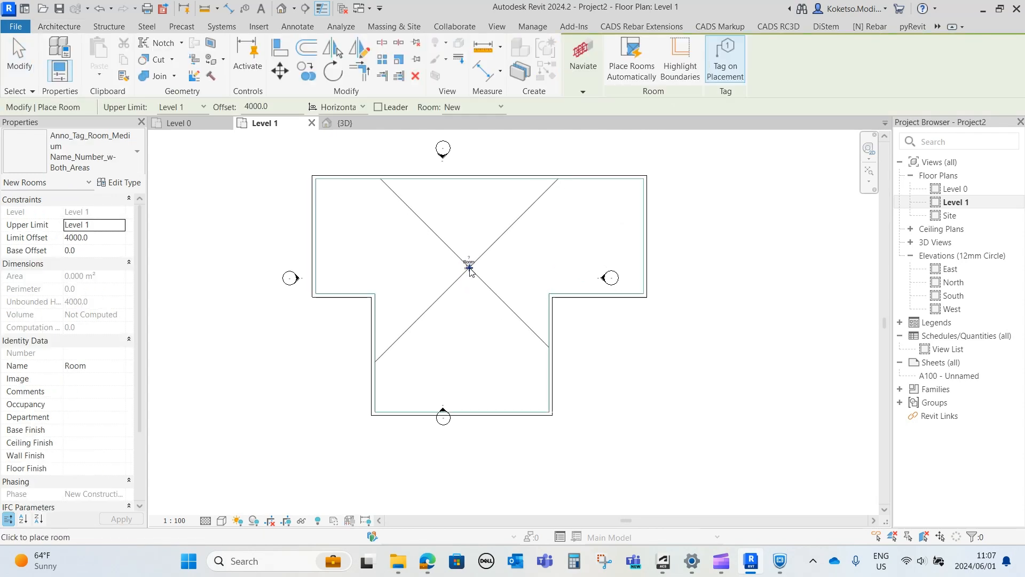
left_click(472, 279)
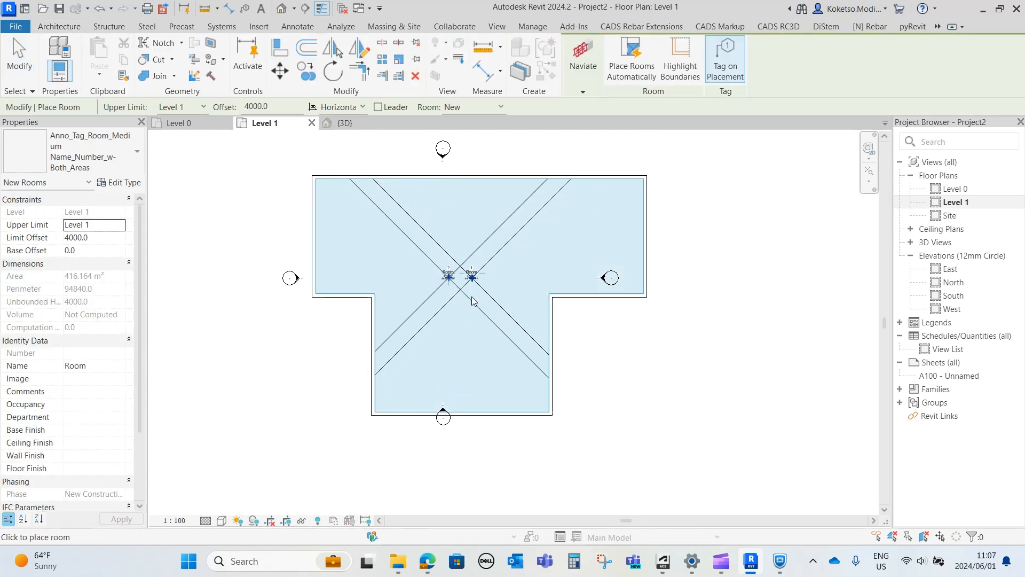
key("Escape")
key("Escape")
Examine the room tag's number, name and area in the Level 1 plan
scroll(475, 282, "up", 4)
scroll(459, 314, "down", 3)
scroll(467, 284, "up", 4)
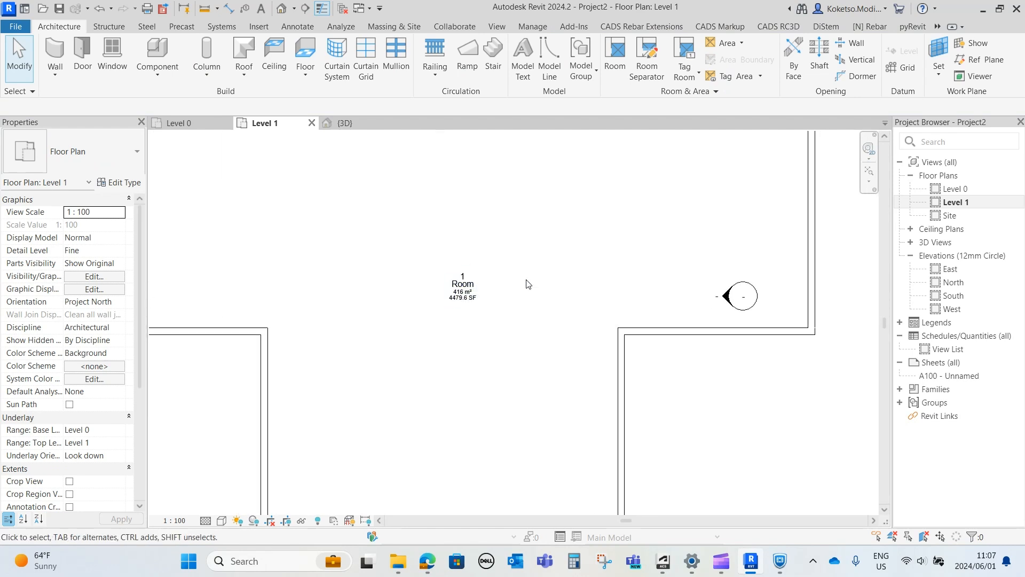
scroll(422, 321, "down", 3)
left_click(449, 297)
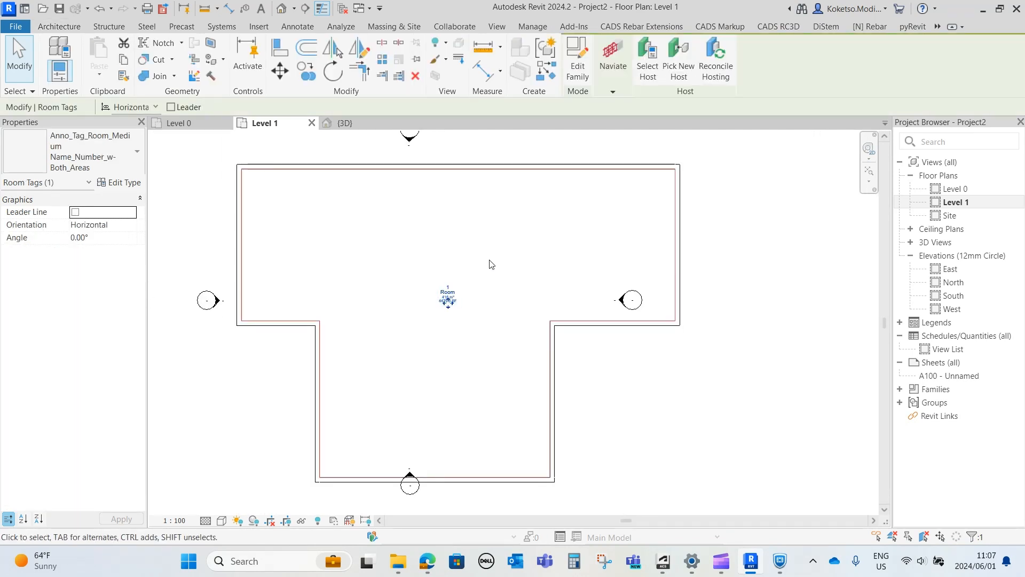
scroll(418, 305, "up", 5)
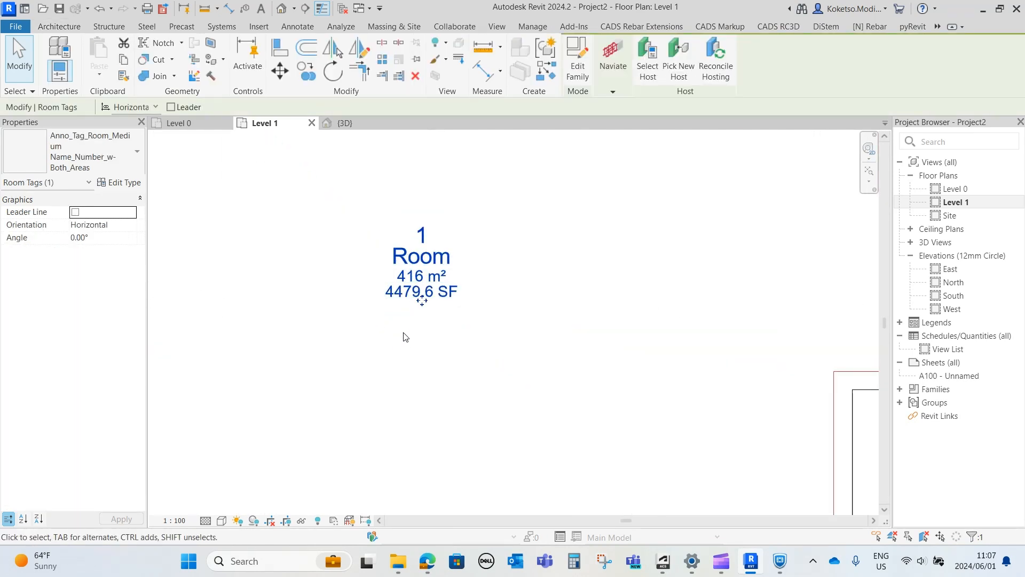
key("Escape")
scroll(434, 304, "down", 5)
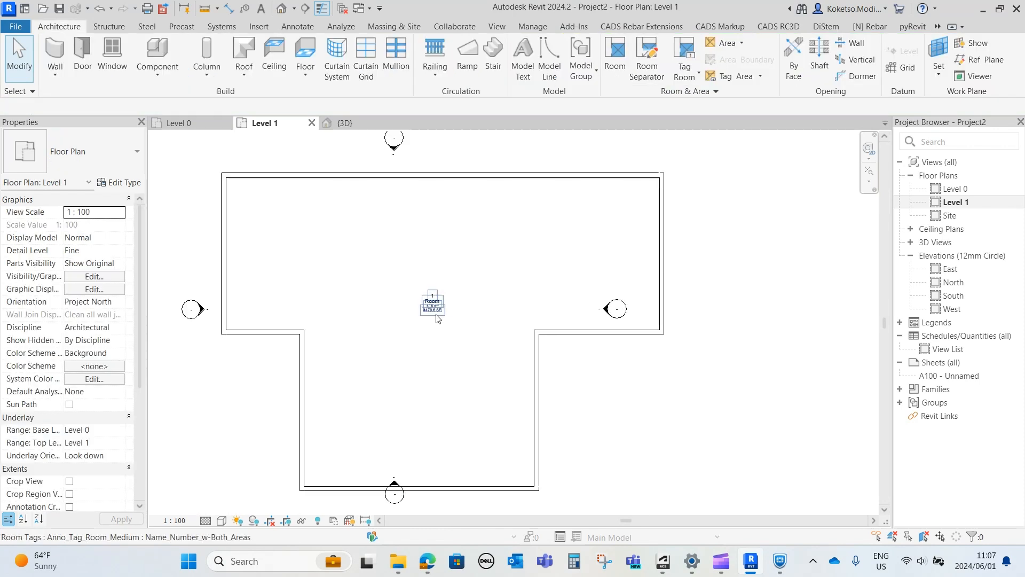
scroll(566, 317, "down", 2)
middle_click_drag(585, 334, 548, 298)
scroll(576, 305, "up", 1)
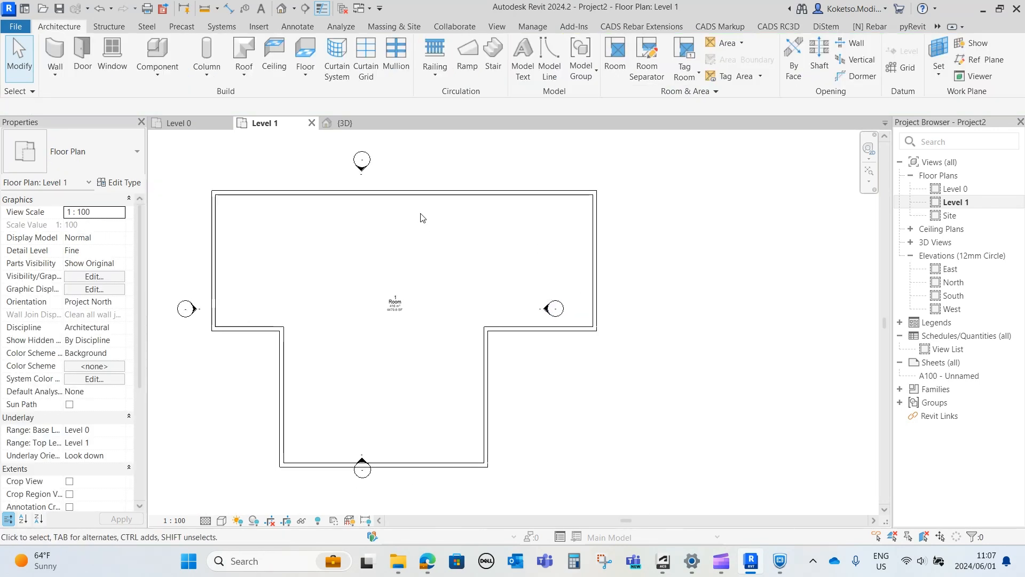
scroll(423, 218, "down", 2)
scroll(422, 284, "up", 1)
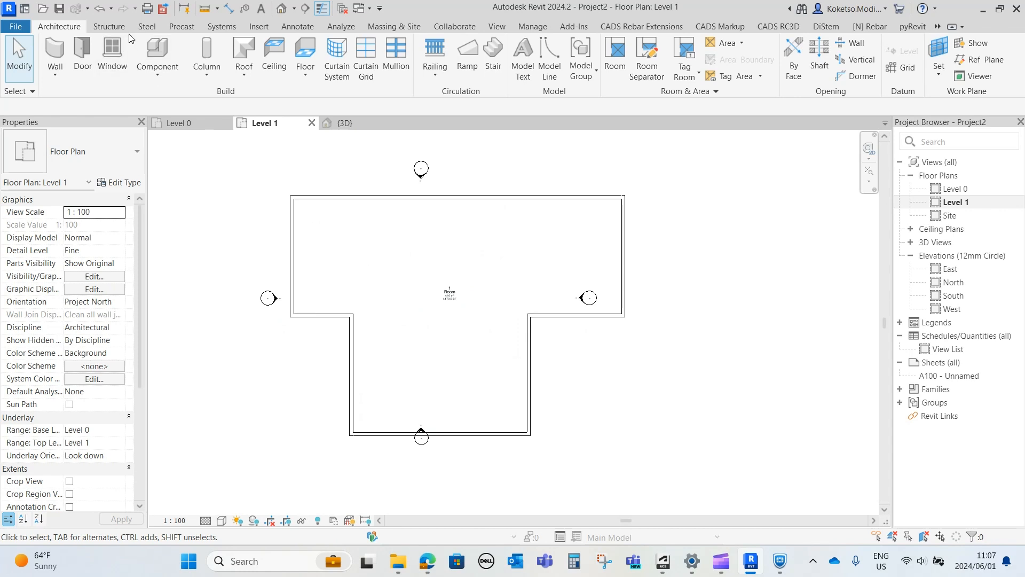
Load the family file Risen Solar Pack Solar Panel (1).rfa from the Downloads folder
left_click(258, 27)
left_click(535, 58)
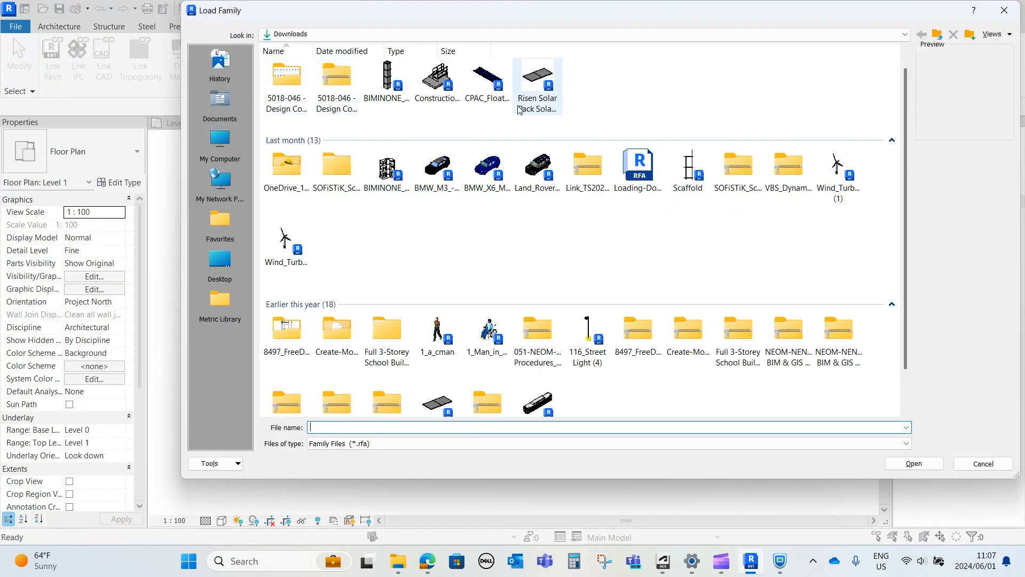
left_click(555, 119)
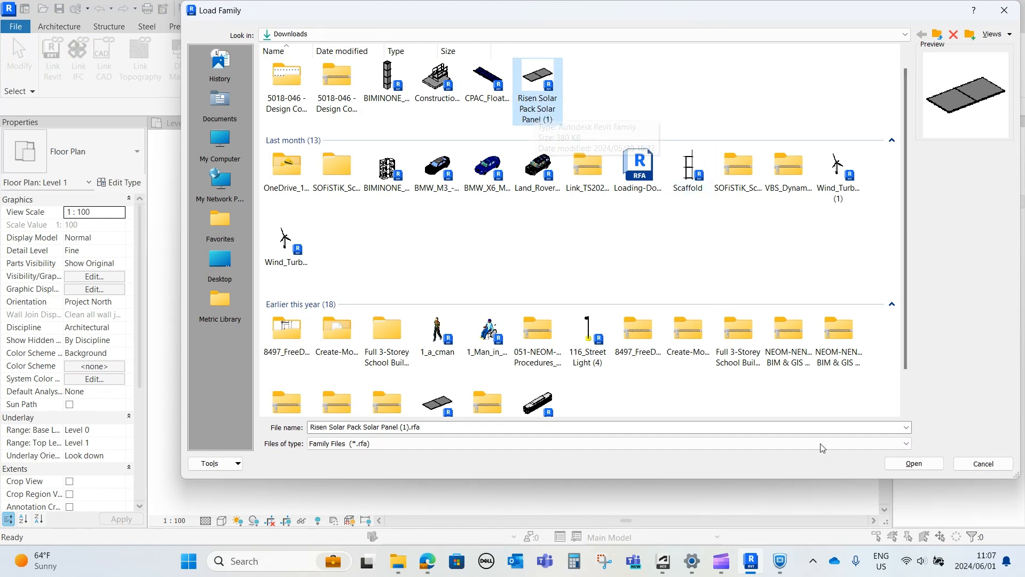
left_click(913, 463)
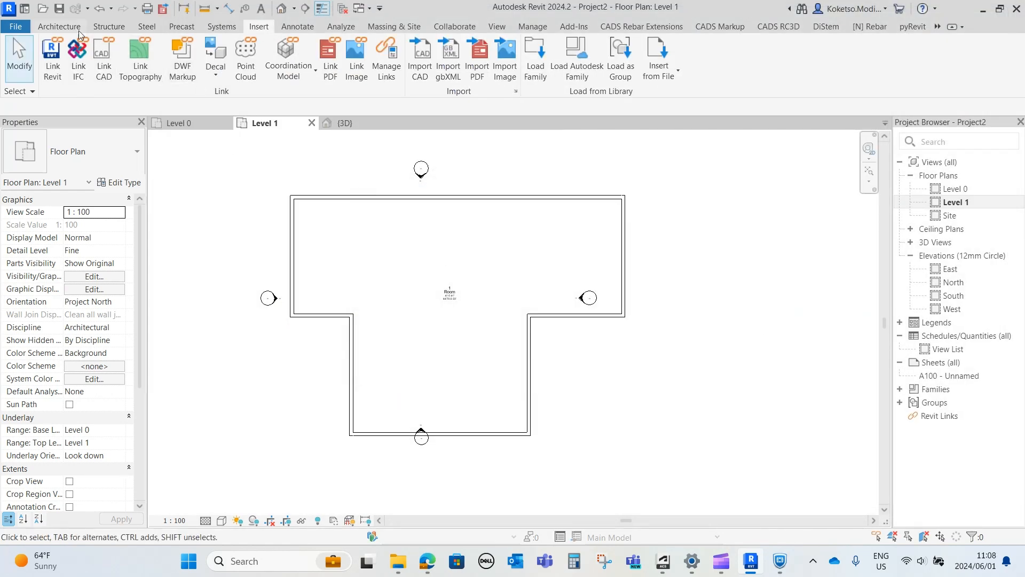
Place one solar panel component inside the building's northwest corner, its centre about 1300 mm from the north wall
left_click(60, 27)
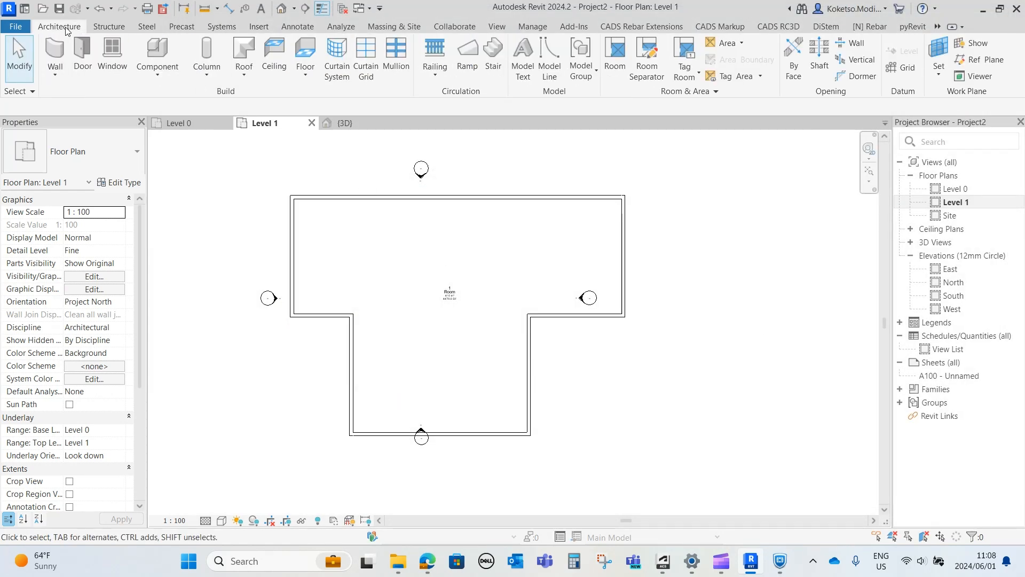
left_click(152, 48)
scroll(309, 224, "up", 3)
left_click(312, 224)
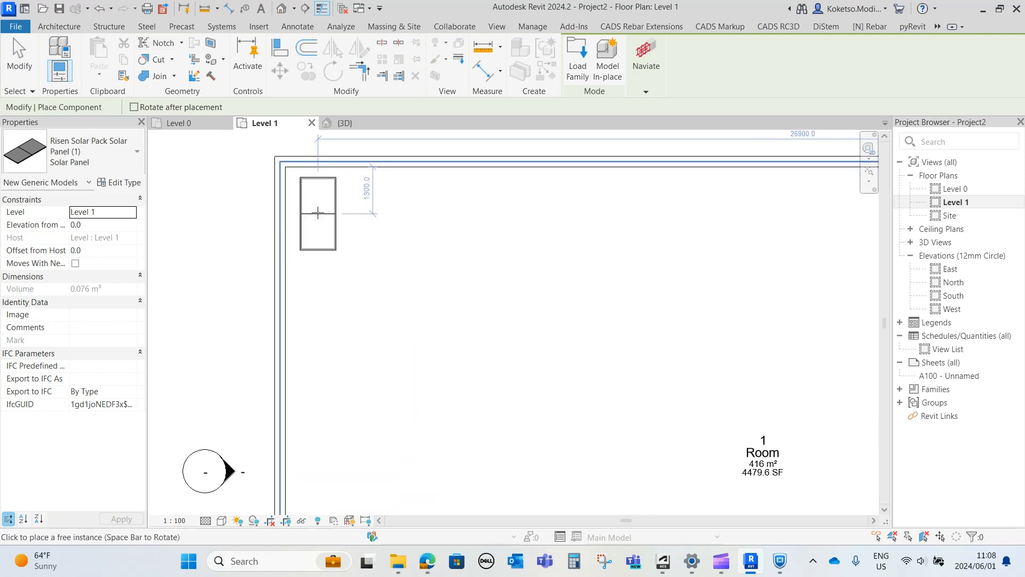
key("Escape")
key("Escape")
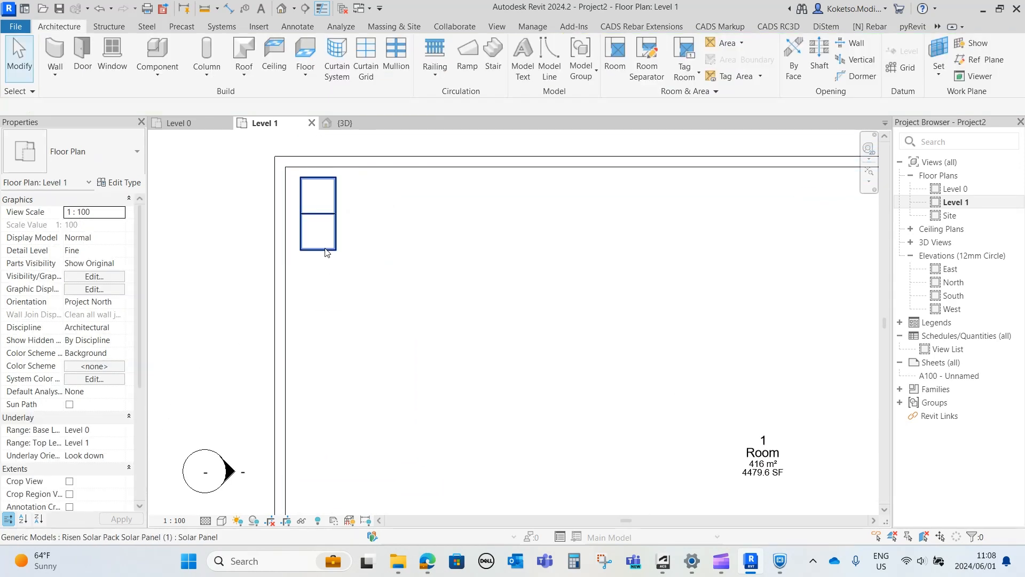
Open the placed solar panel's family for editing and display its Front elevation
left_click(327, 251)
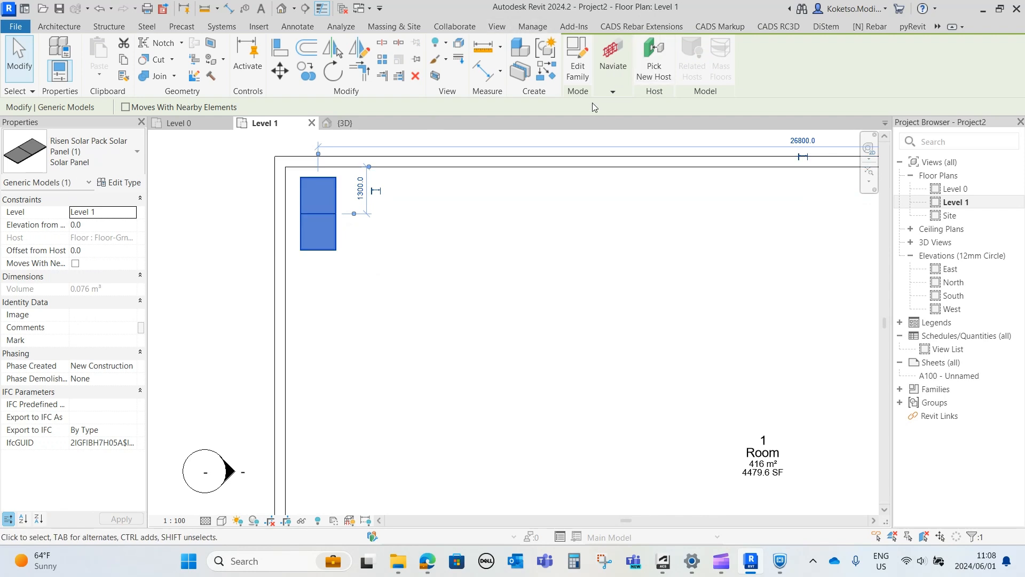
left_click(580, 64)
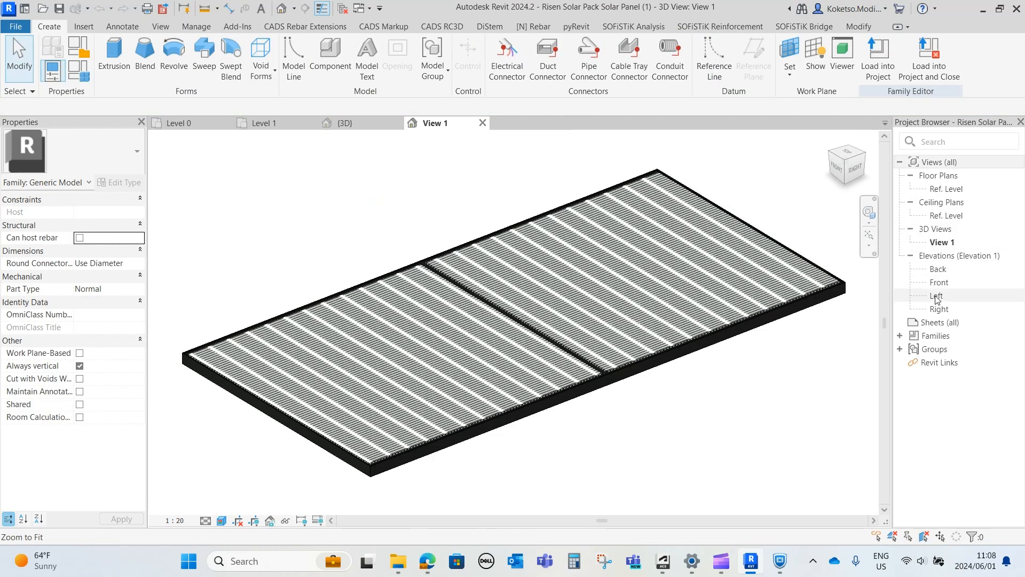
double_click(939, 282)
Select the whole panel in the Front elevation and filter the selection down to Generic Models only
scroll(491, 283, "up", 5)
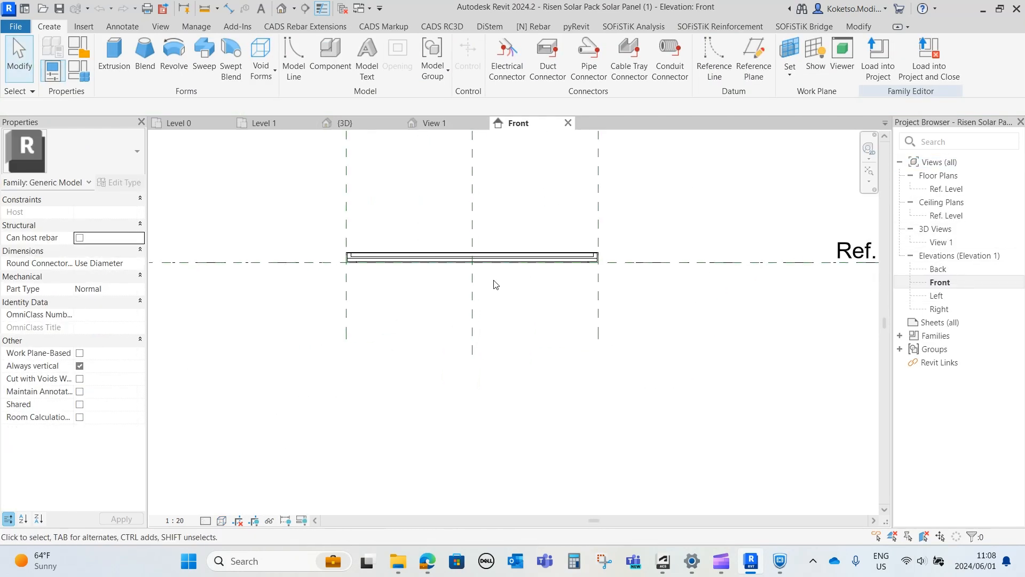
left_click_drag(710, 204, 299, 296)
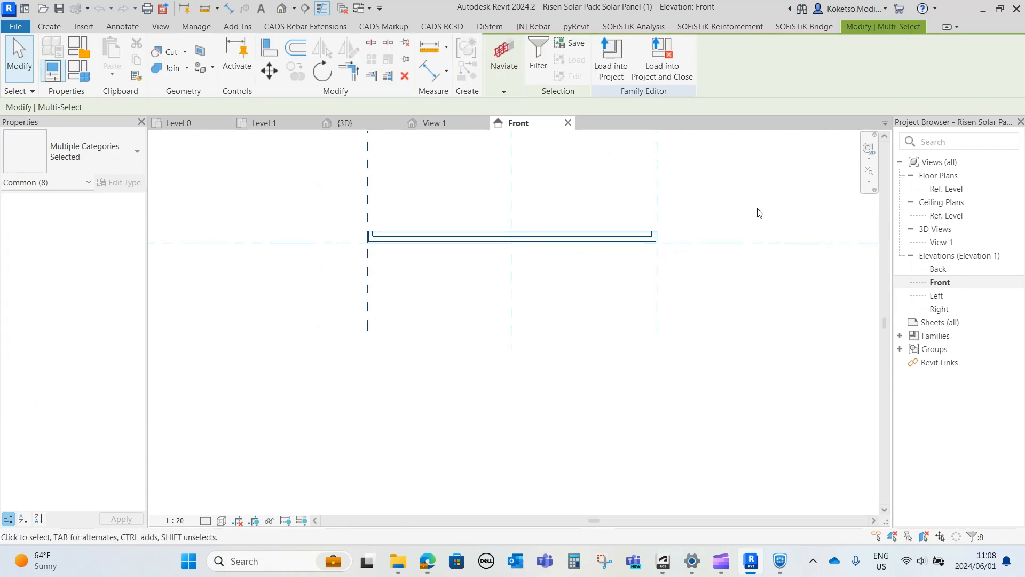
left_click(539, 58)
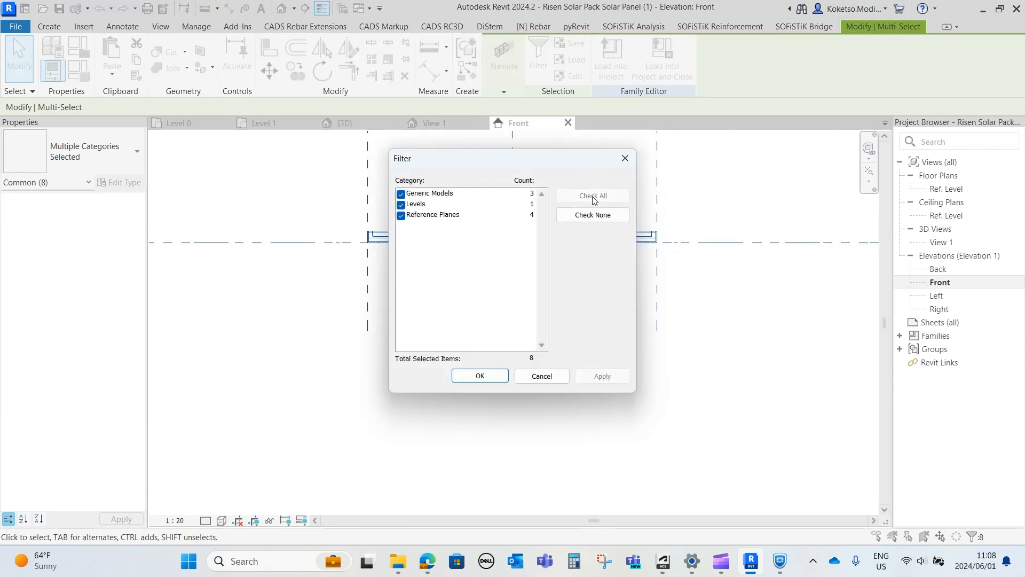
left_click(593, 214)
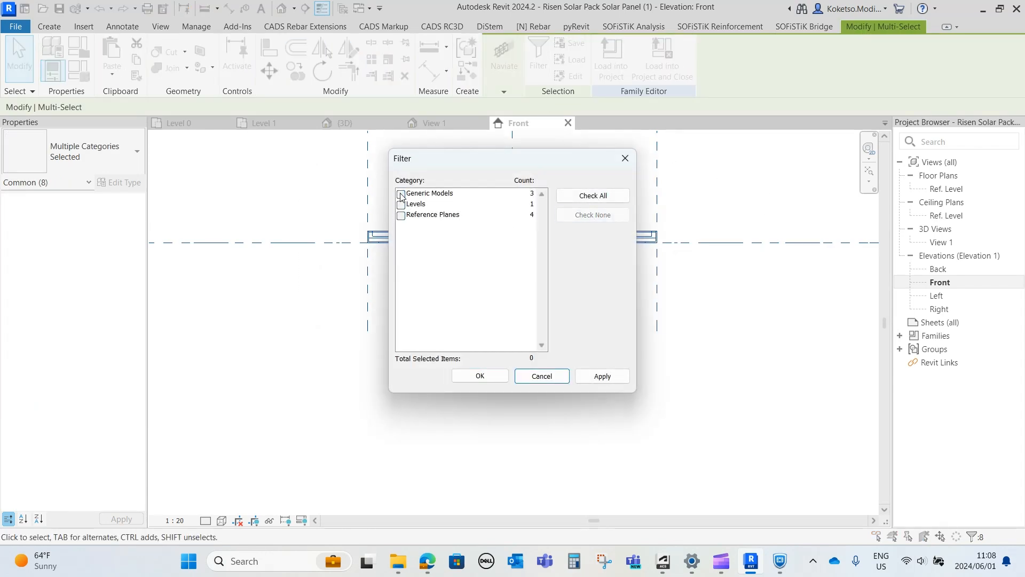
left_click(401, 194)
left_click(480, 376)
Rotate the selected panel geometry counter-clockwise about its centre so its east end tilts upward
scroll(639, 236, "up", 3)
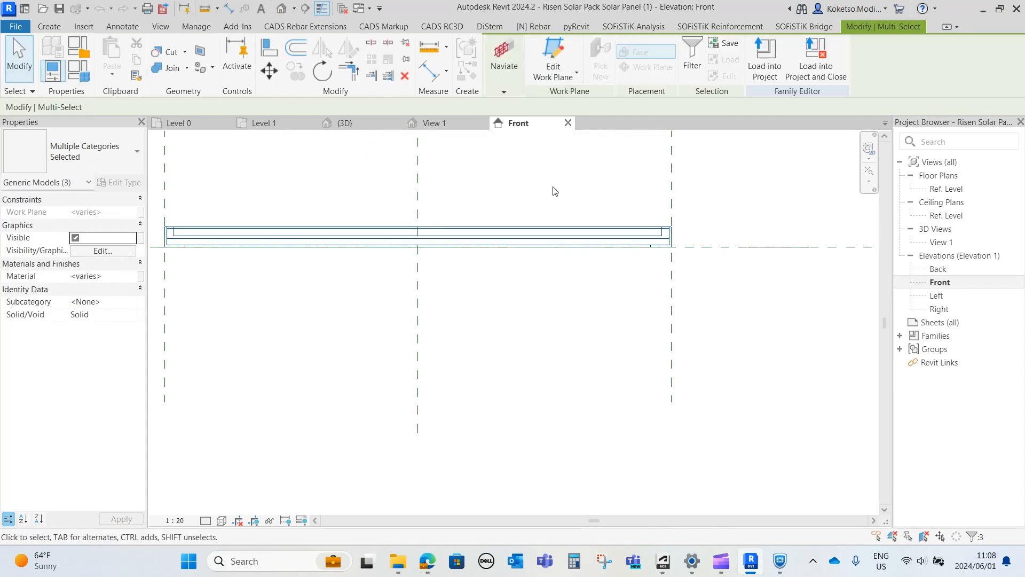
key("r")
key("o")
left_click(728, 233)
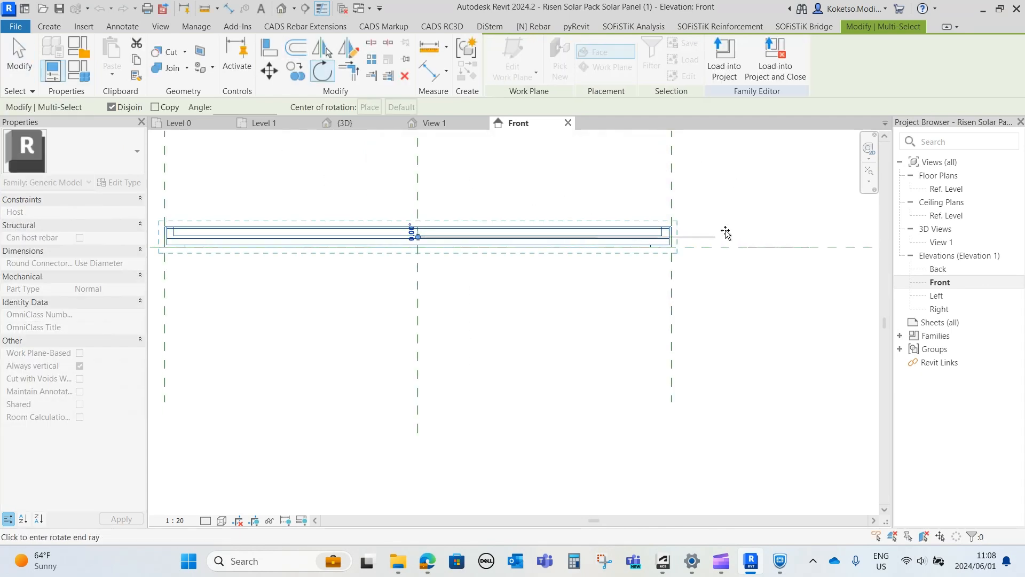
scroll(736, 238, "down", 2)
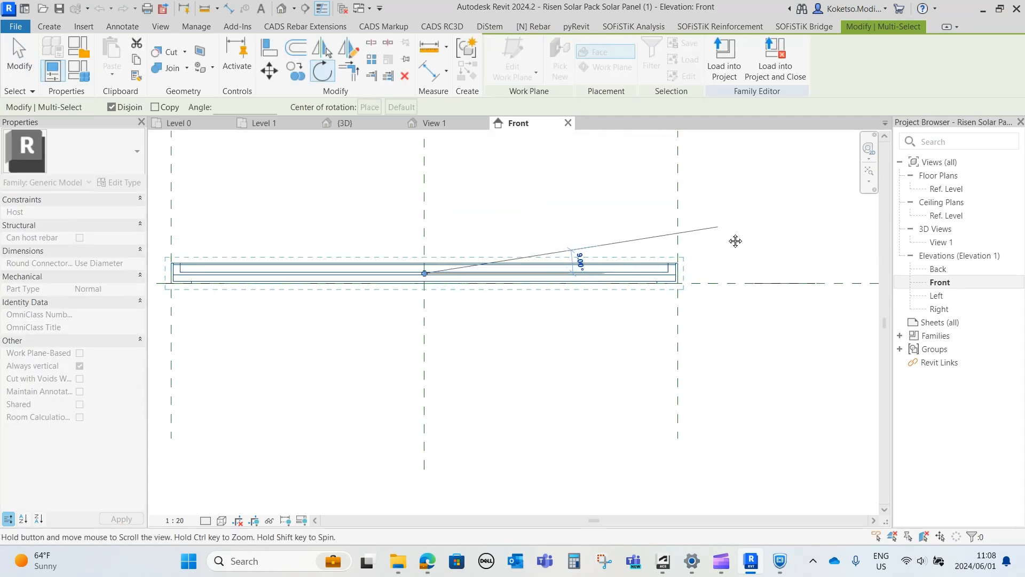
left_click(724, 204)
Move the tilted panel vertically upward so its lowest corner sits on the reference level
middle_click_drag(365, 354, 410, 272)
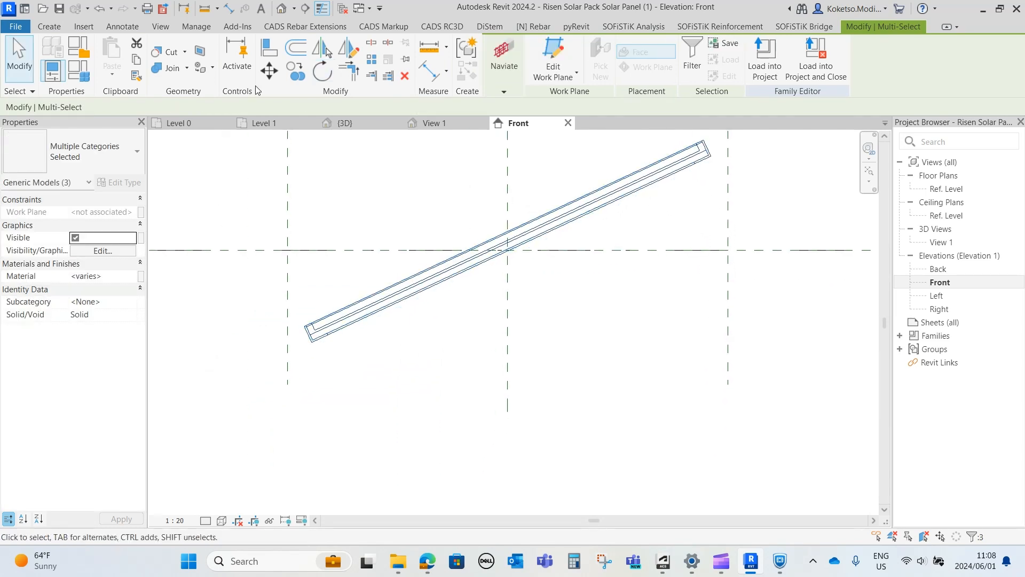
left_click(269, 71)
scroll(283, 352, "up", 2)
left_click(337, 331)
middle_click_drag(336, 176, 327, 339)
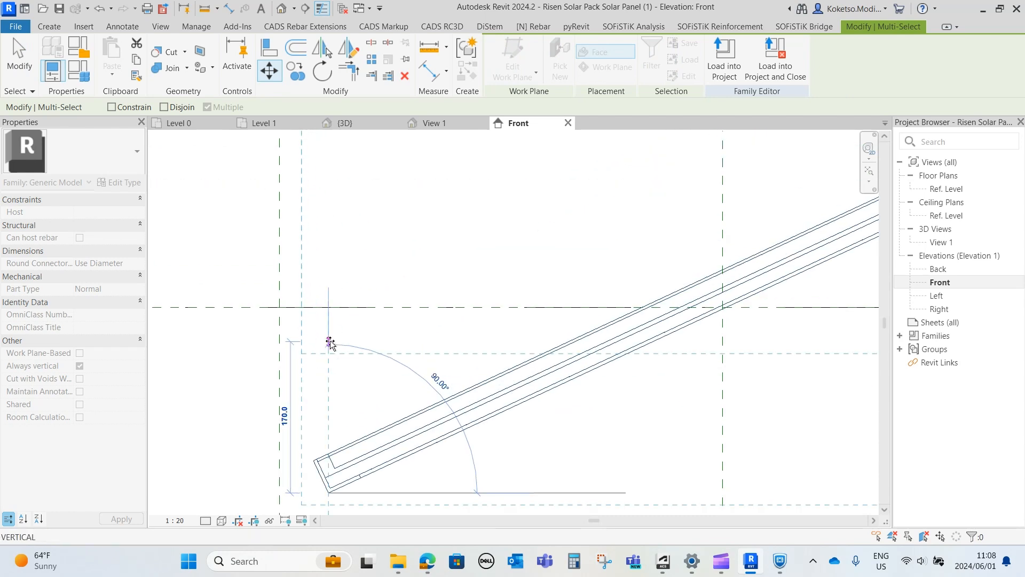
left_click(329, 307)
scroll(441, 304, "down", 2)
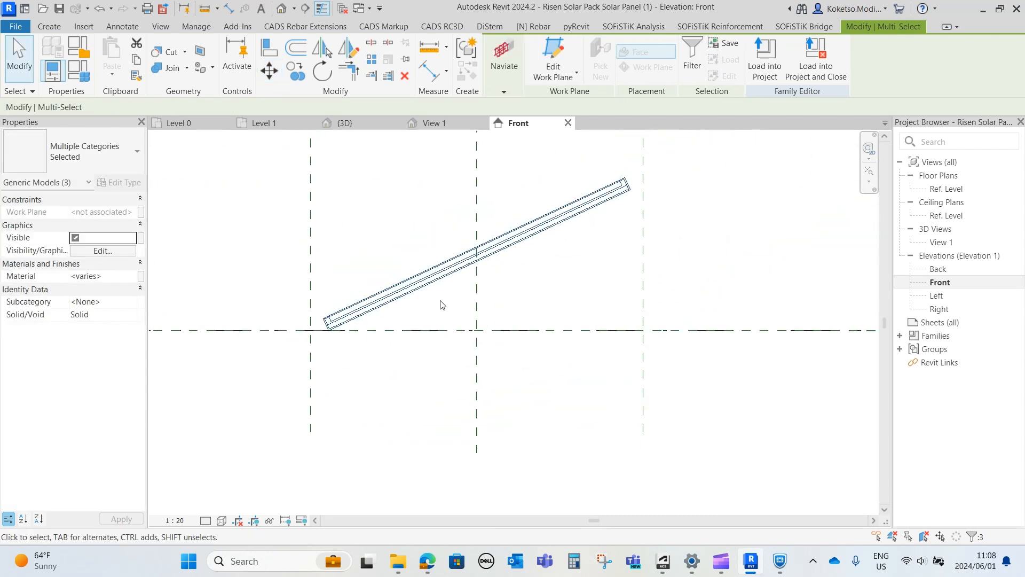
In the 3D view, open the panel's cell surface material and duplicate the Monocrystalline Solar Cell material
left_click(415, 312)
left_click(441, 120)
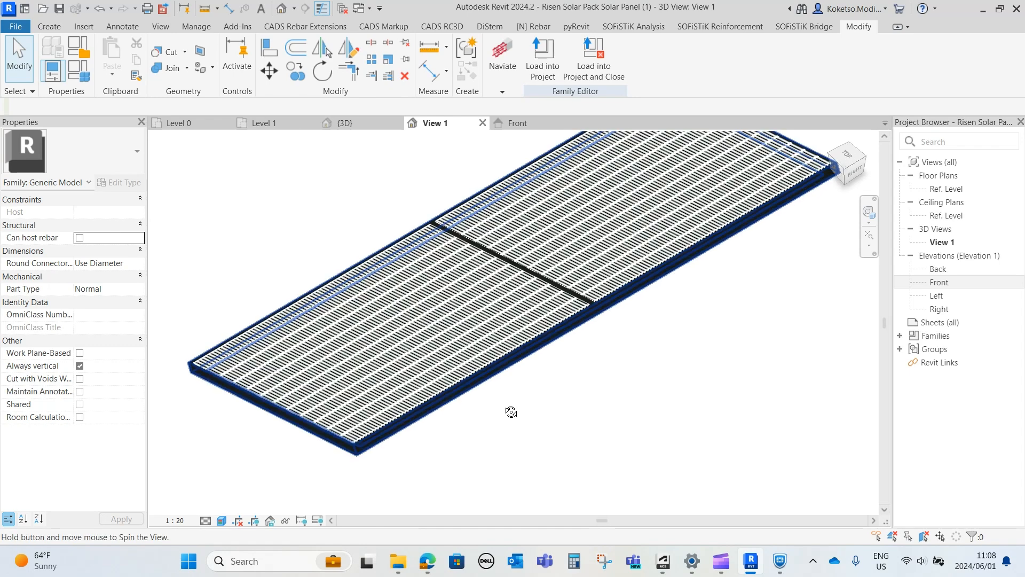
left_click(528, 304)
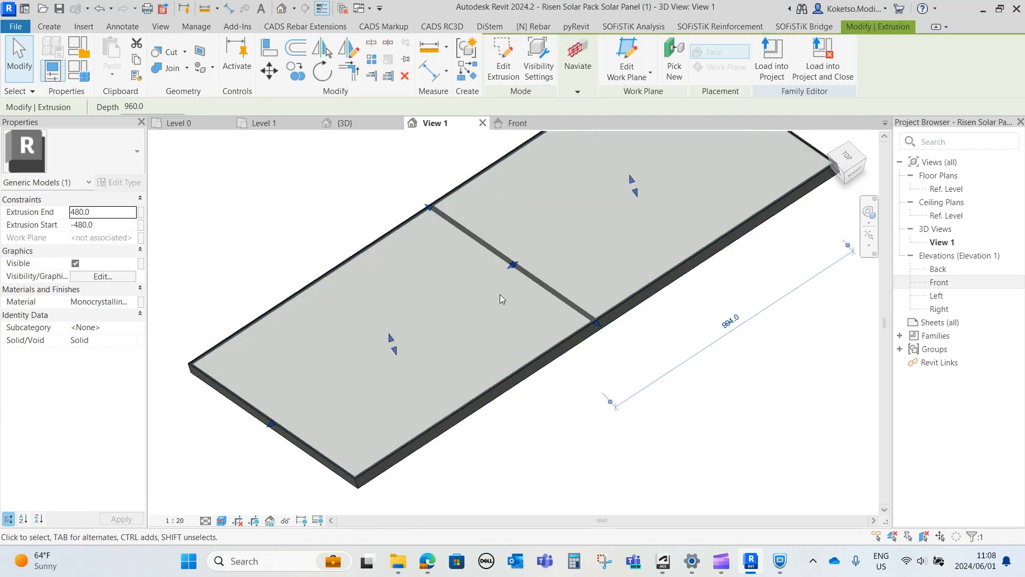
left_click(128, 301)
left_click(133, 302)
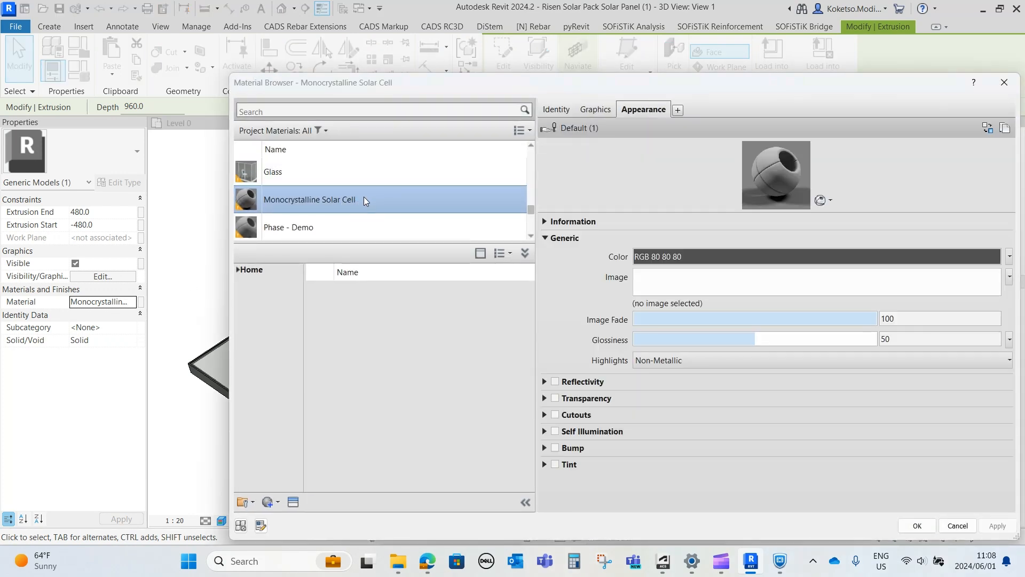
right_click(363, 196)
left_click(414, 220)
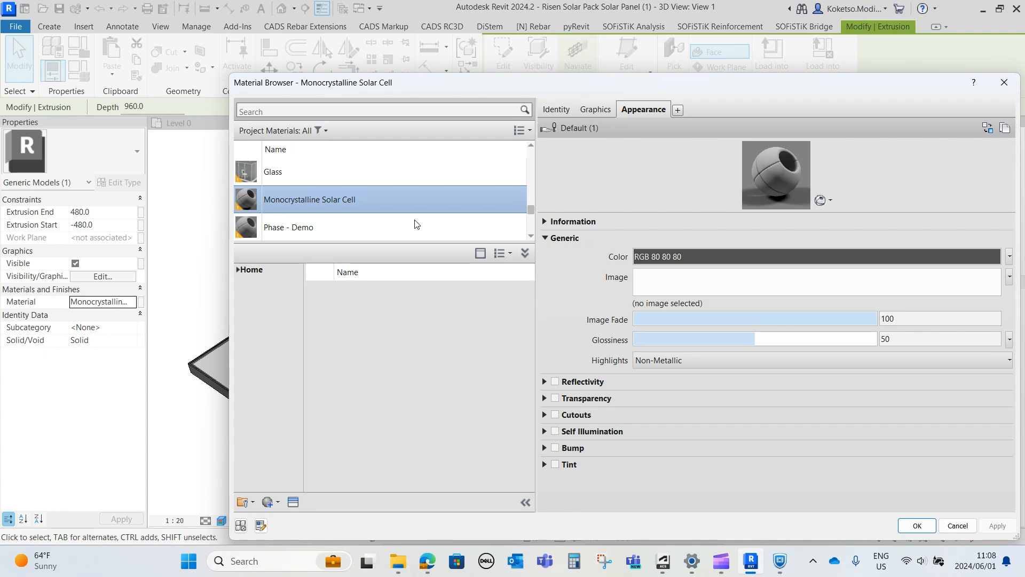
key("Return")
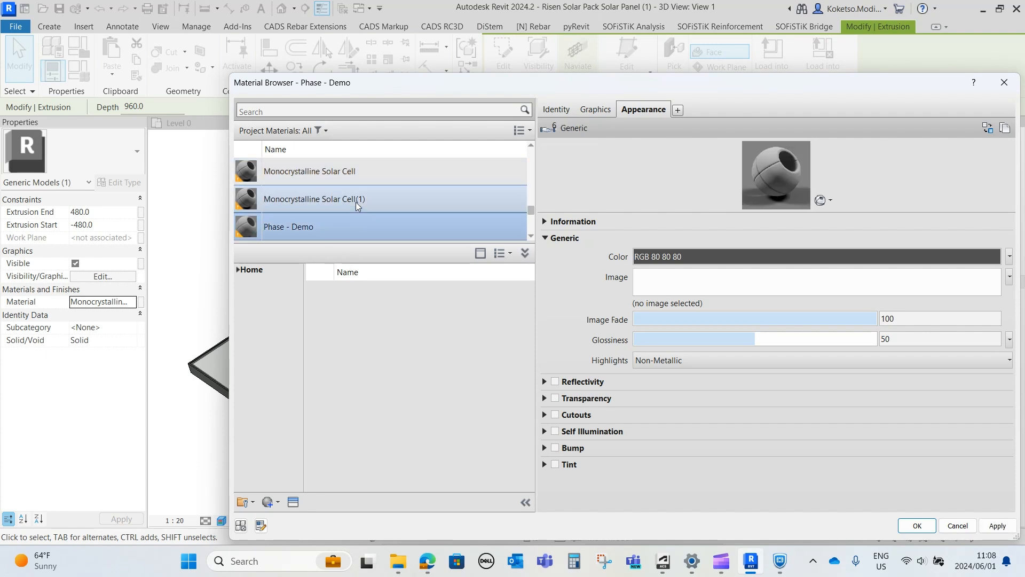
Use OIP (1).jpg as the appearance image of Monocrystalline Solar Cell(1) and apply that material to the panel surface
left_click(675, 288)
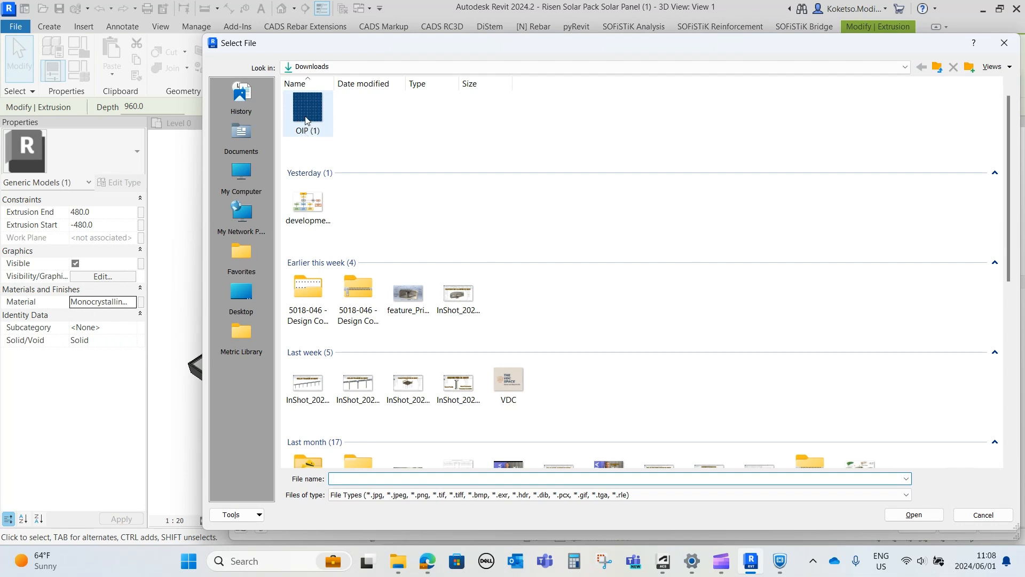
left_click(308, 121)
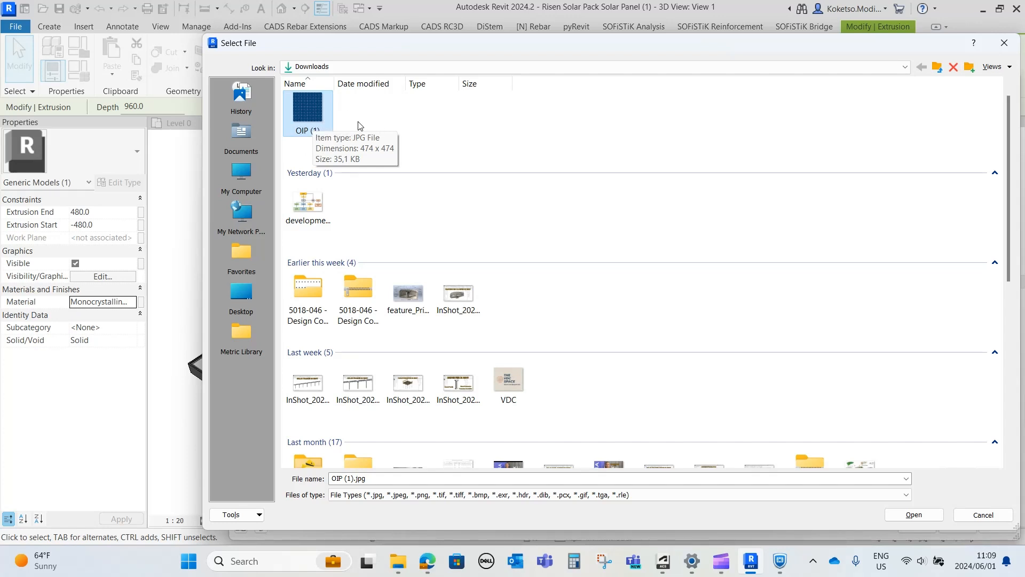
double_click(295, 118)
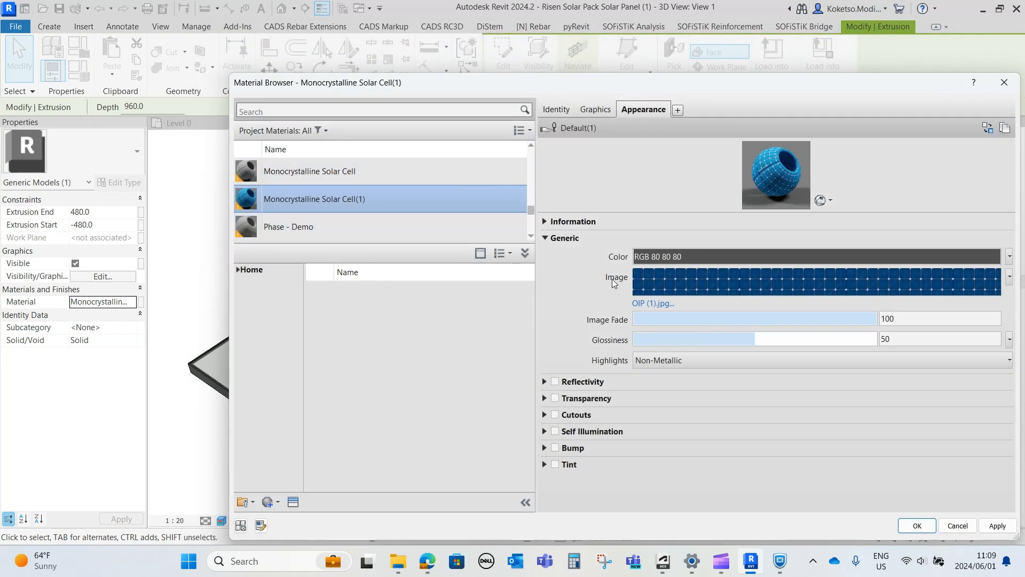
left_click(1000, 526)
left_click(917, 526)
left_click(710, 469)
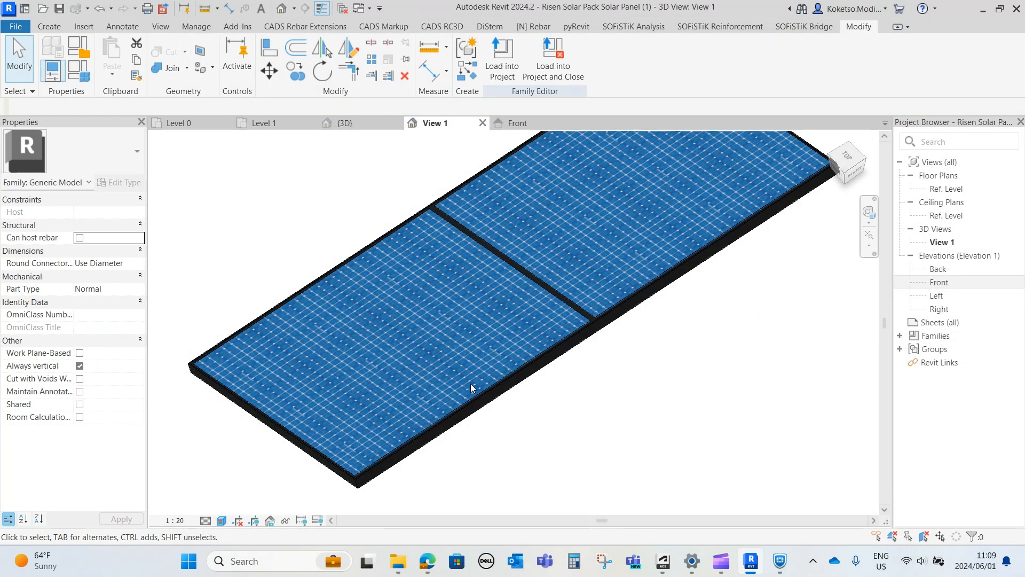
Load the edited solar panel family into the project, close the family, and update the panel already placed
middle_click_drag(469, 385, 623, 274, "shift")
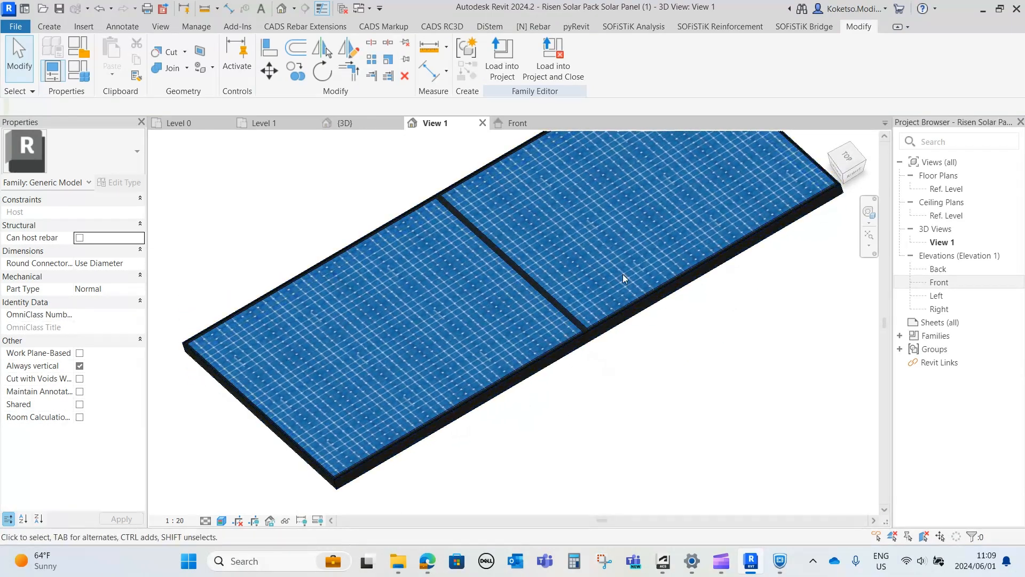
scroll(618, 306, "down", 1)
middle_click_drag(691, 383, 708, 371, "shift")
middle_click_drag(558, 350, 559, 355)
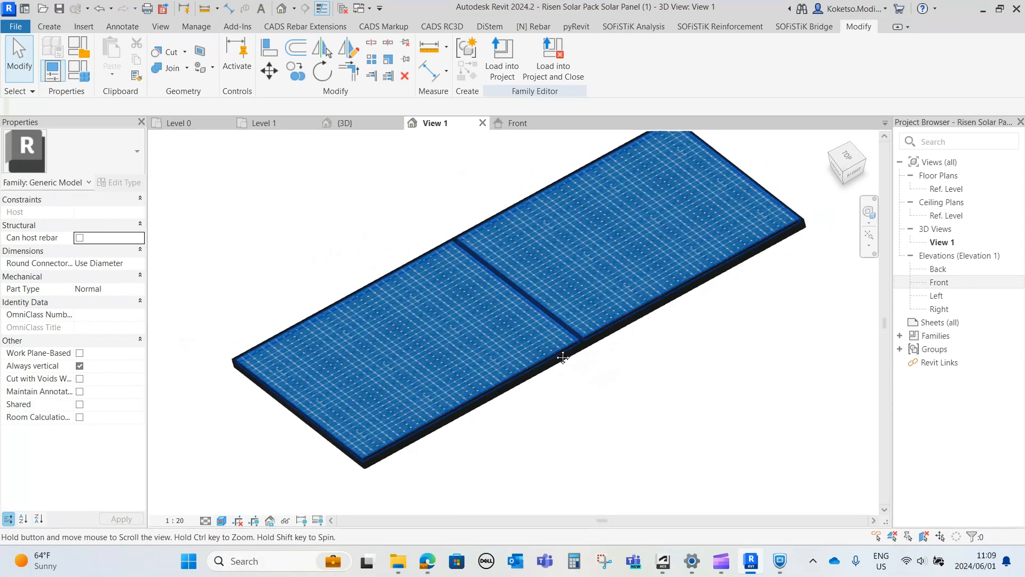
left_click(538, 75)
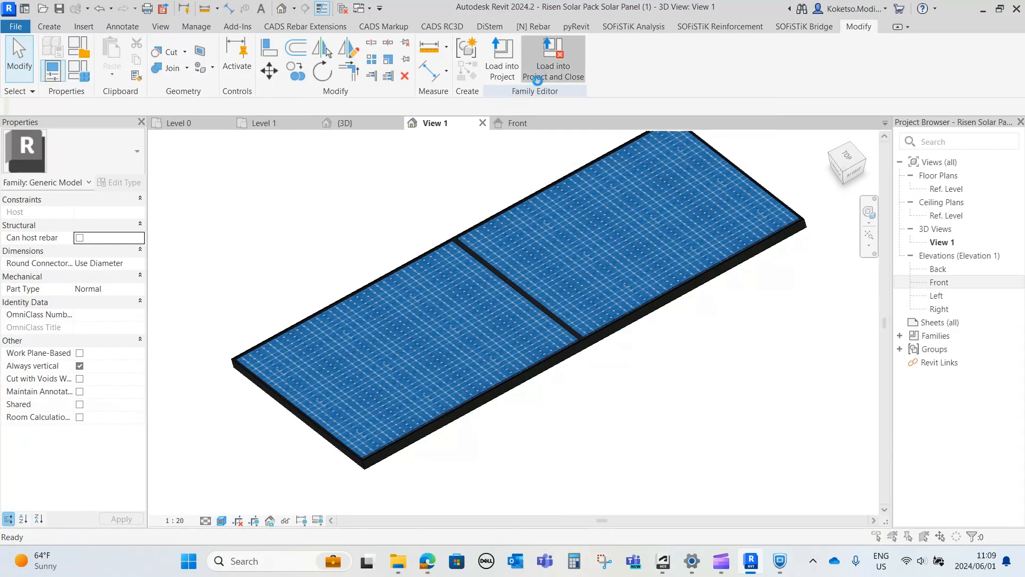
left_click(538, 288)
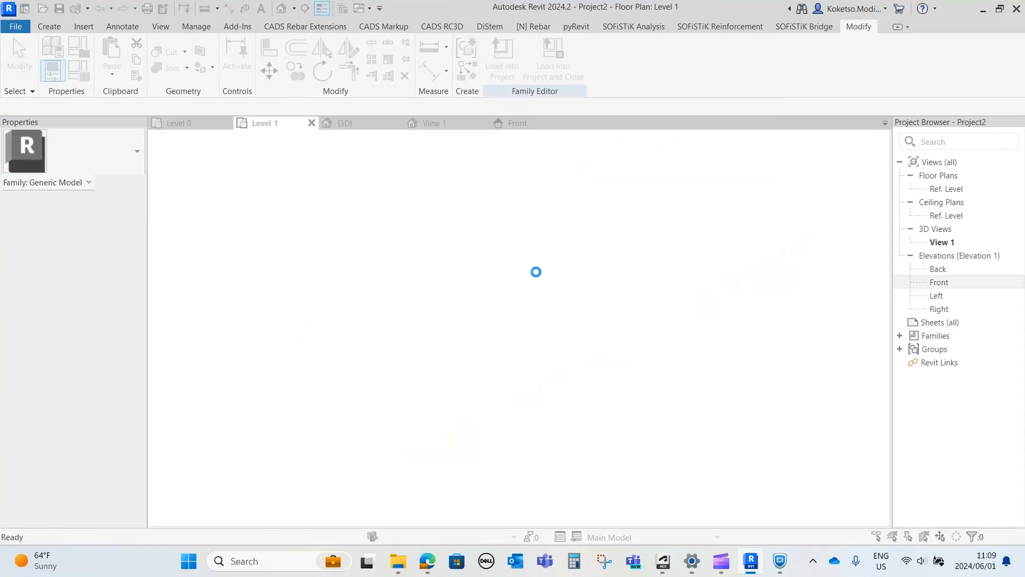
left_click(467, 283)
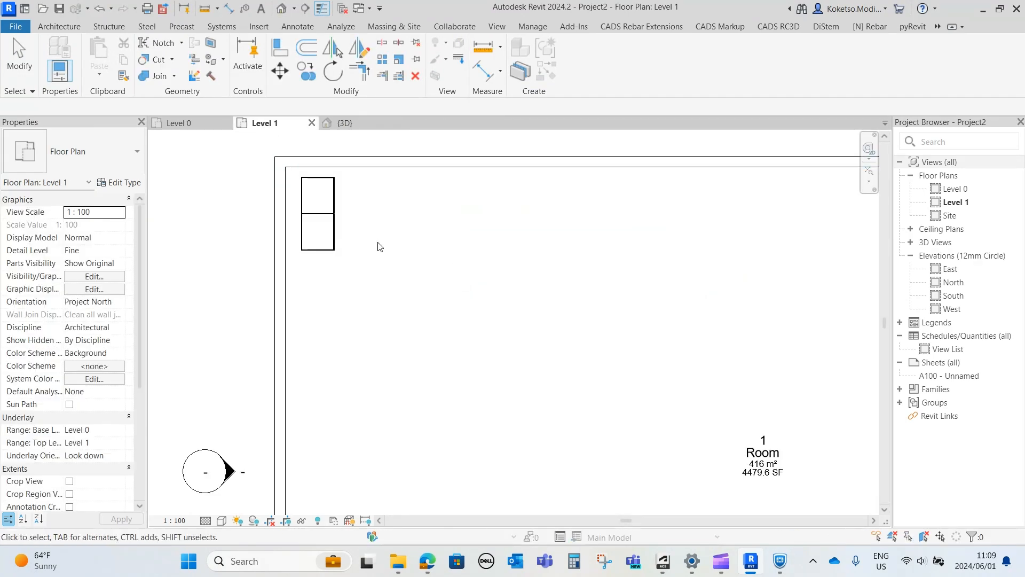
Switch the Level 1 floor plan to a realistic visual style with material textures and show the whole building
left_click(221, 520)
left_click(240, 506)
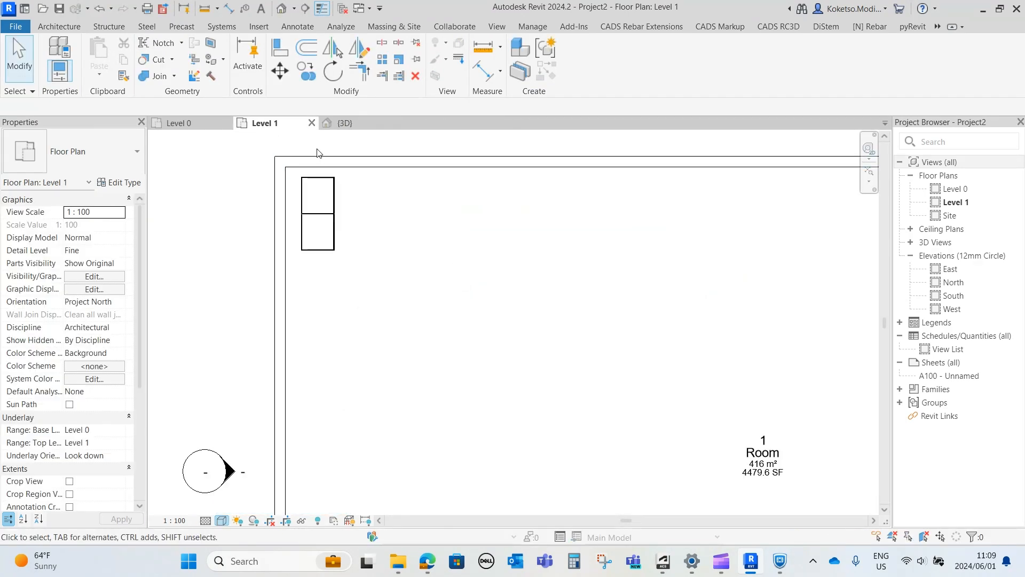
scroll(315, 182, "down", 2)
scroll(347, 224, "down", 2)
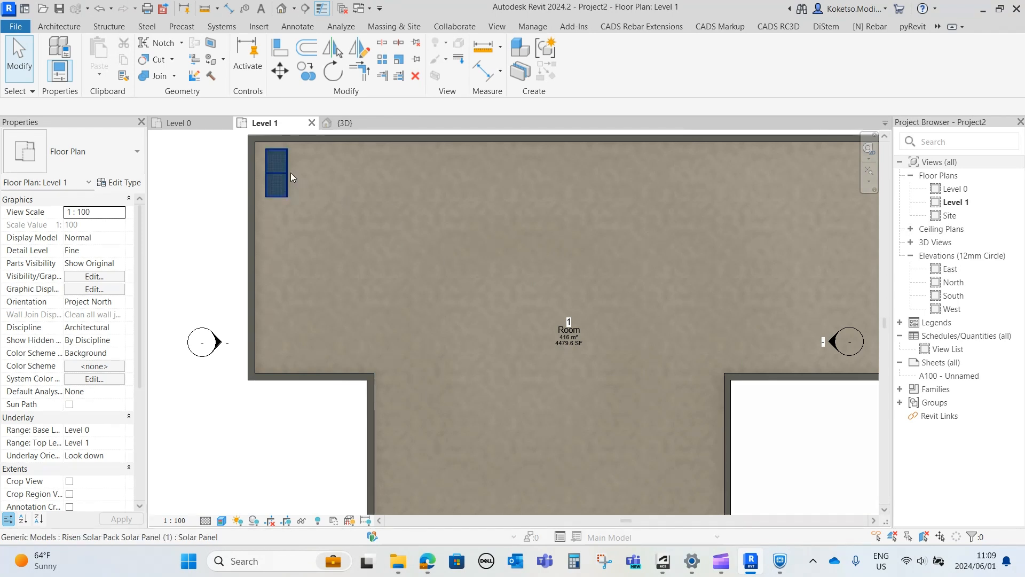
scroll(377, 199, "down", 1)
scroll(363, 203, "down", 1)
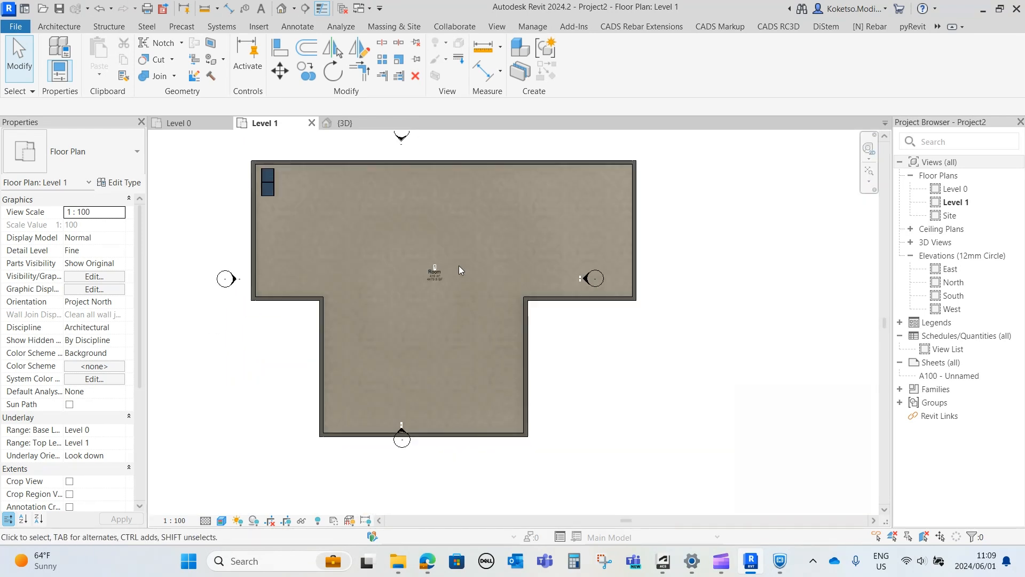
middle_click_drag(532, 246, 547, 250)
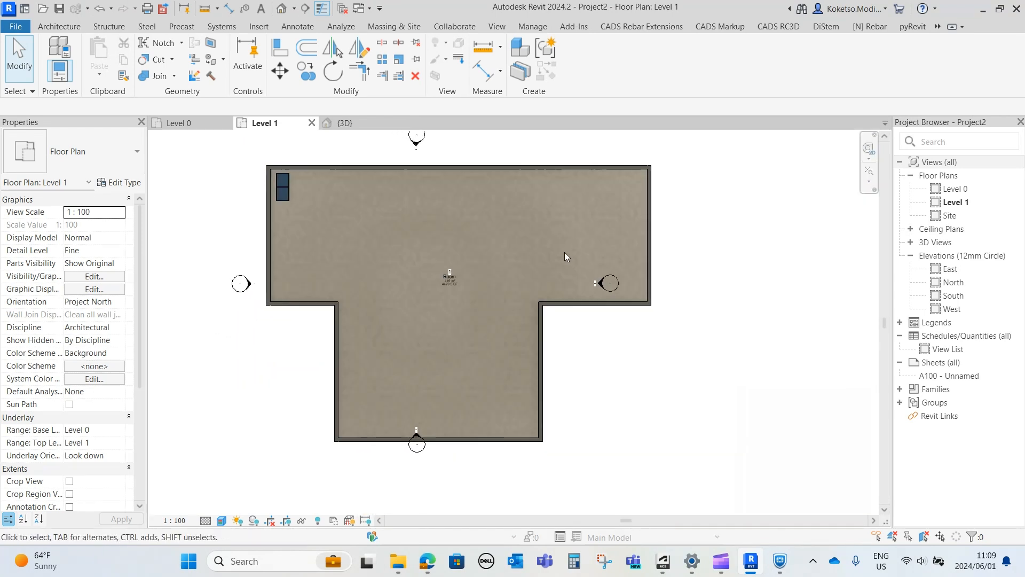
scroll(562, 315, "down", 1)
scroll(678, 348, "up", 1)
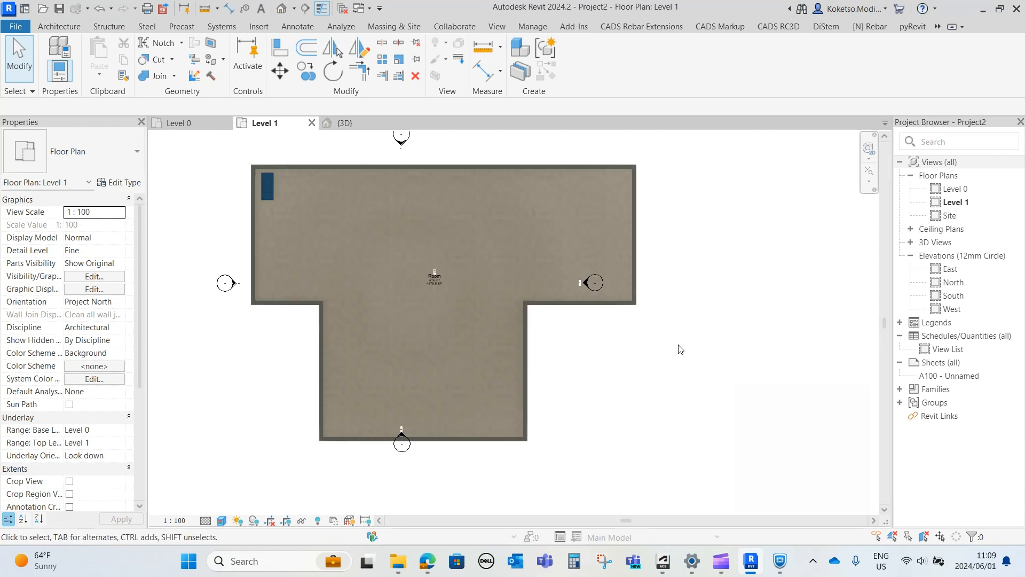
Create a generative design study, review the Autodesk Samples study types, and choose Grid Object Placement
left_click(532, 27)
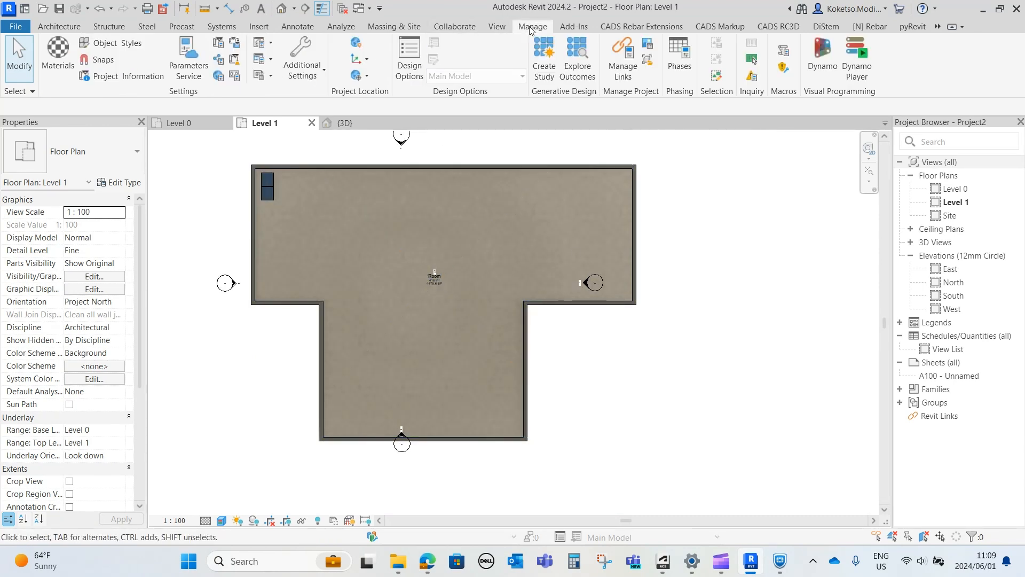
left_click(548, 68)
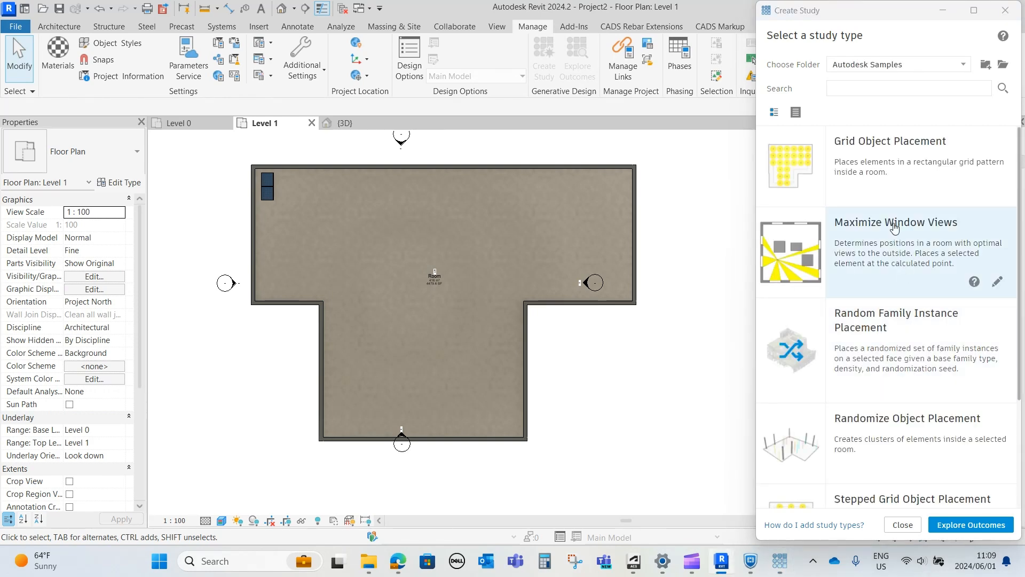
scroll(881, 240, "down", 3)
scroll(872, 203, "up", 3)
scroll(855, 278, "down", 2)
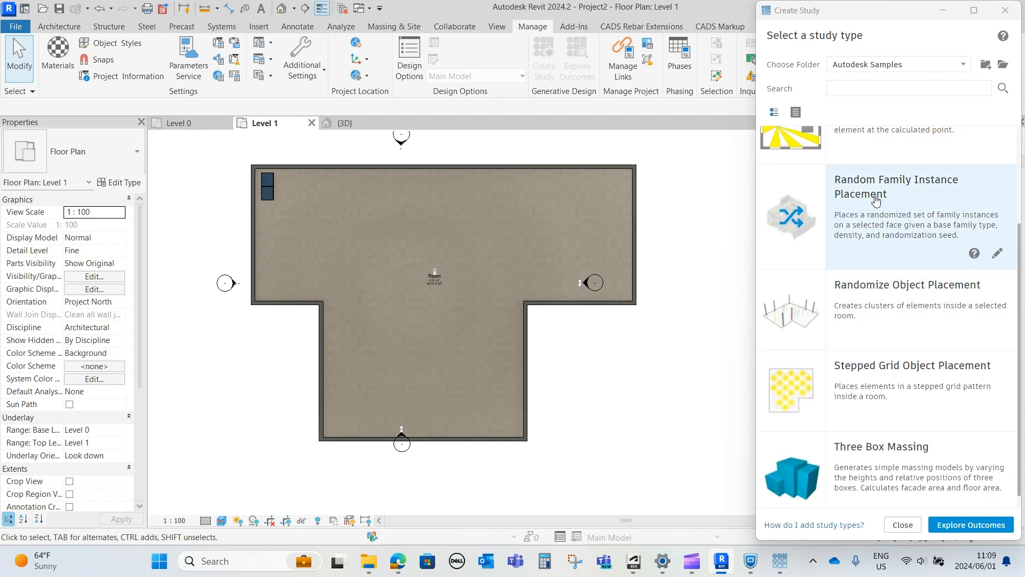
scroll(878, 211, "down", 1)
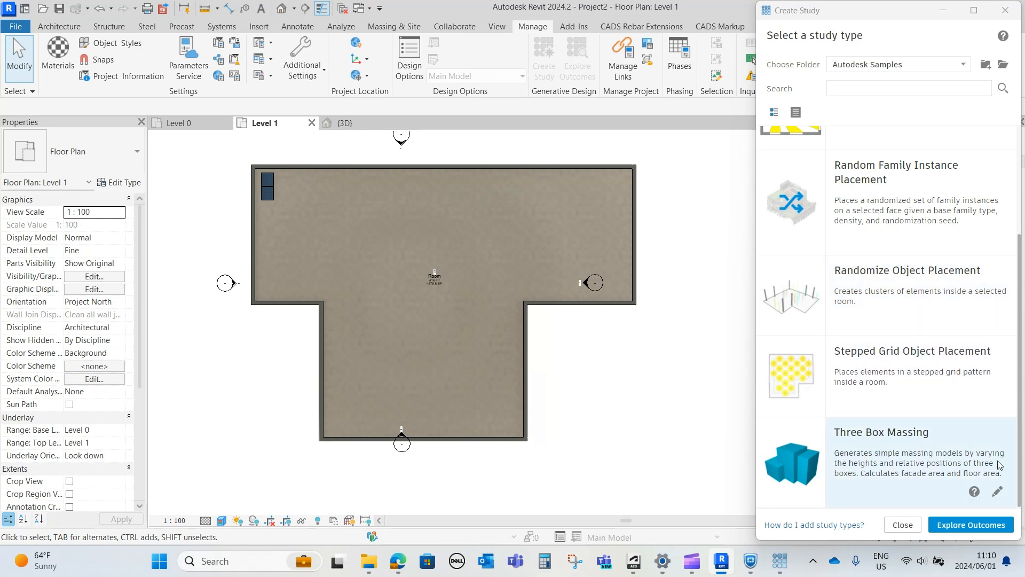
scroll(897, 464, "up", 3)
scroll(838, 379, "down", 2)
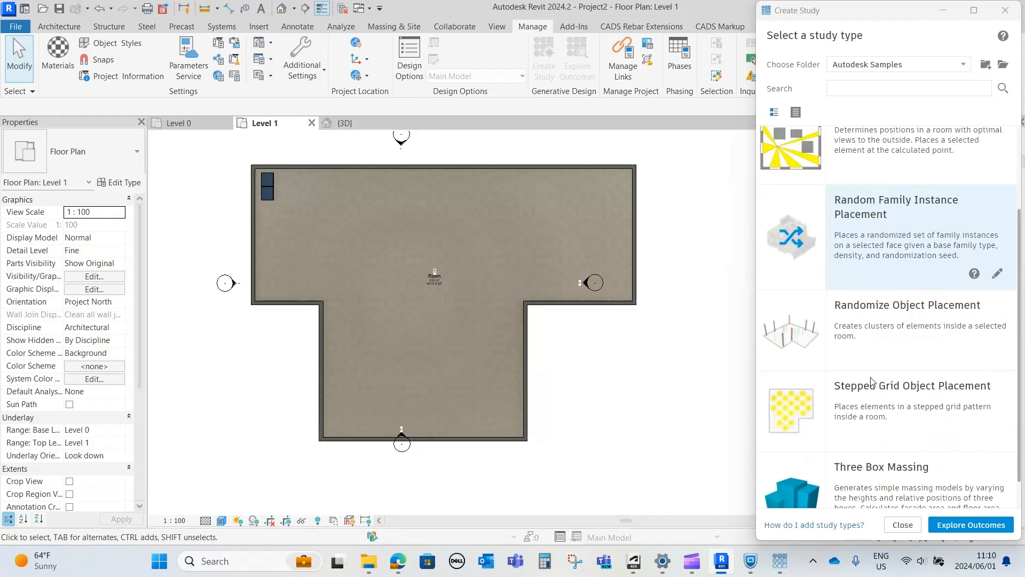
scroll(854, 224, "up", 2)
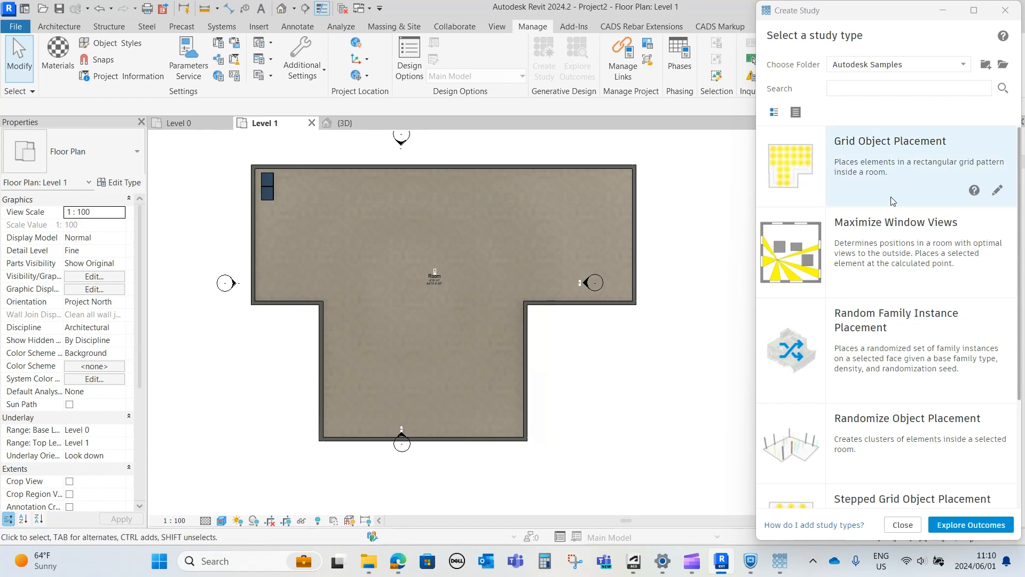
left_click(876, 152)
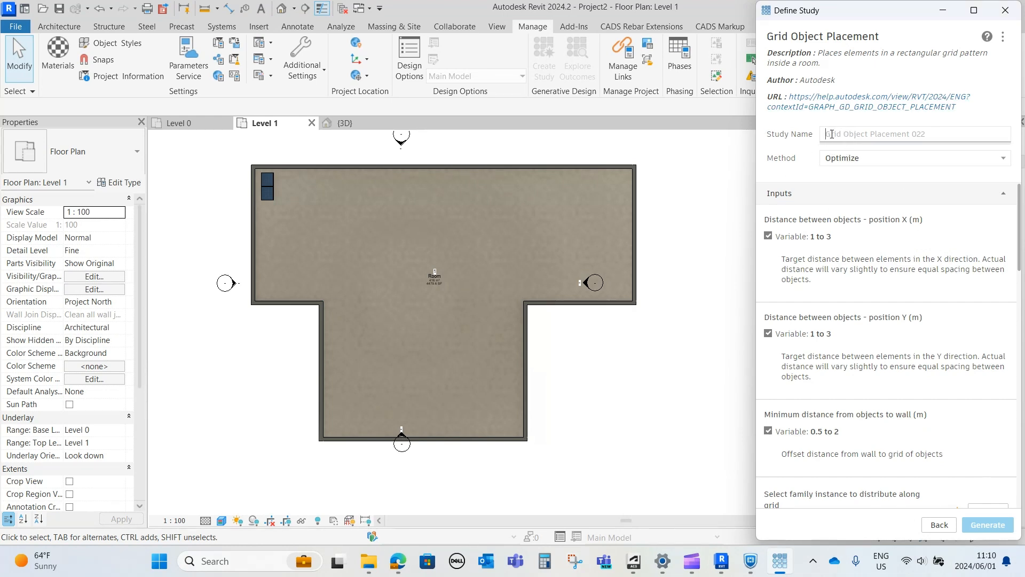
Name the study SOLAR PANEL PLACEMENT, review the available methods, and keep Optimize as the method
type("SOLAR PANEL PLACEMENT")
left_click(831, 134)
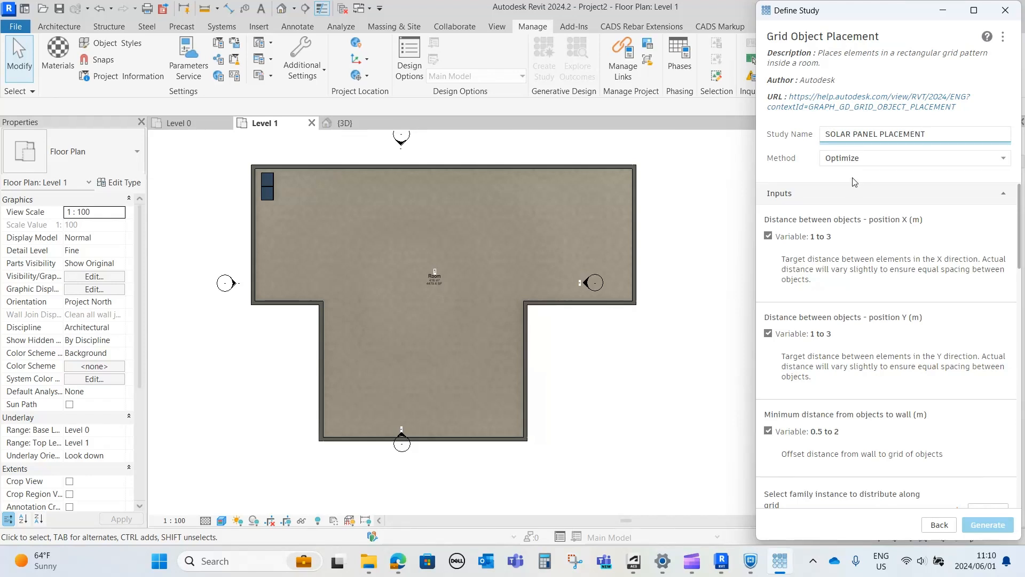
left_click(837, 159)
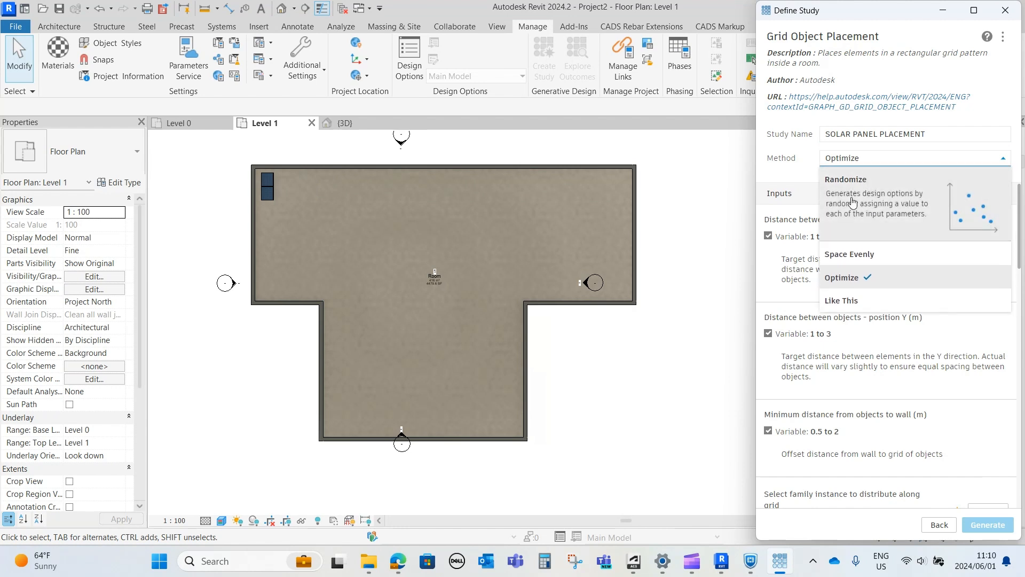
mouse_move(864, 237)
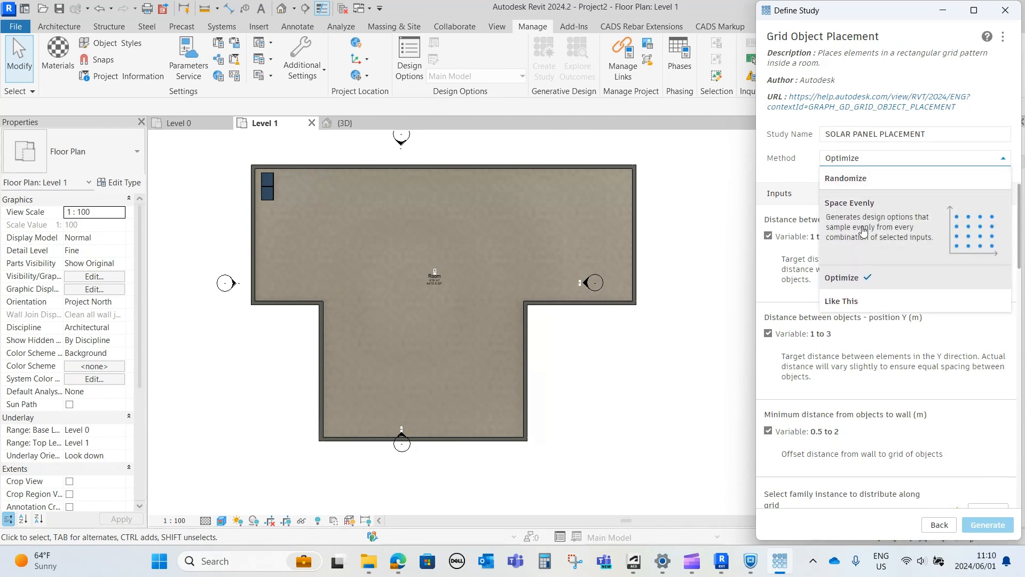
mouse_move(851, 263)
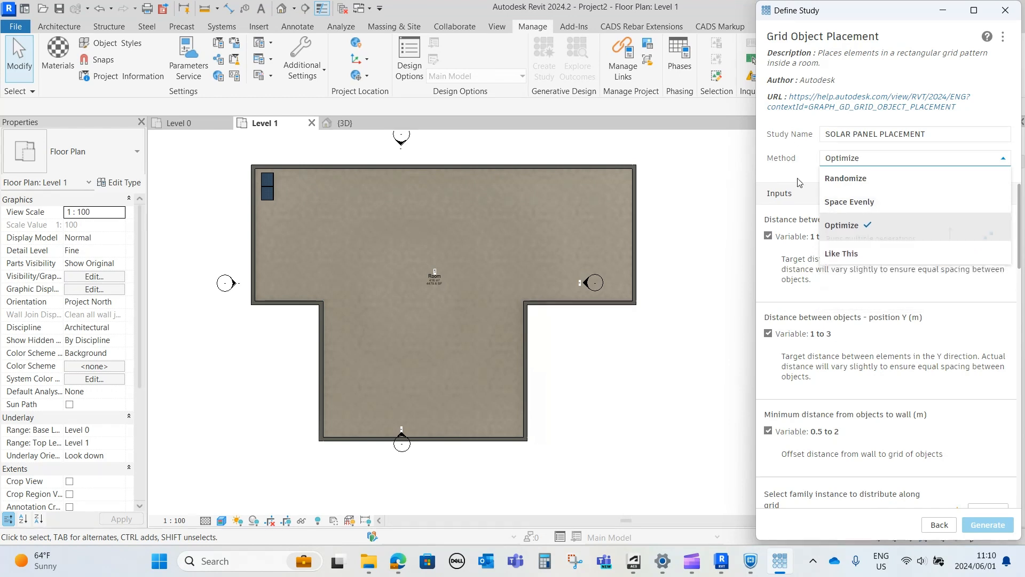
left_click(842, 224)
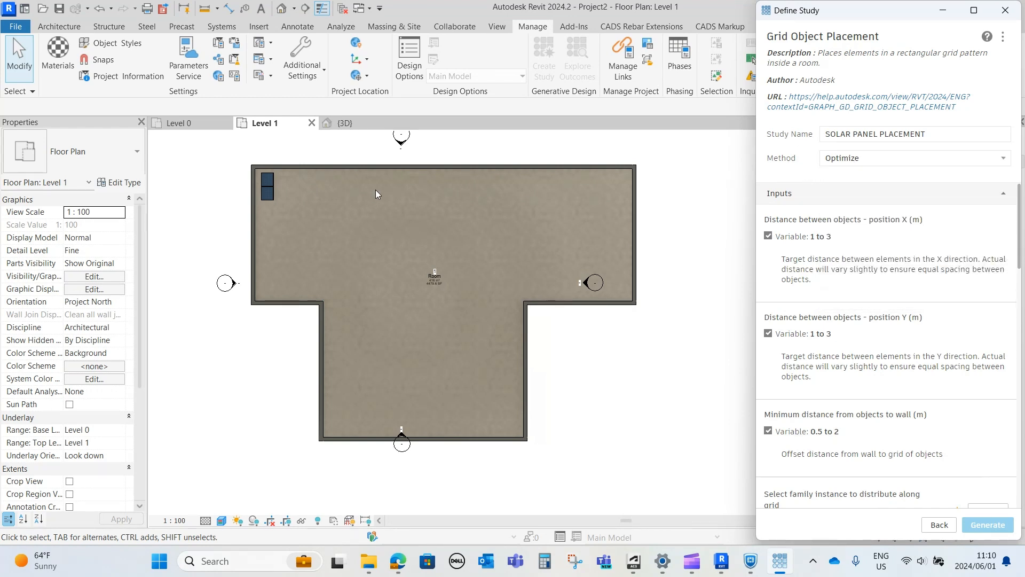
left_click(851, 158)
left_click(796, 167)
scroll(604, 137, "down", 1)
scroll(619, 165, "up", 1)
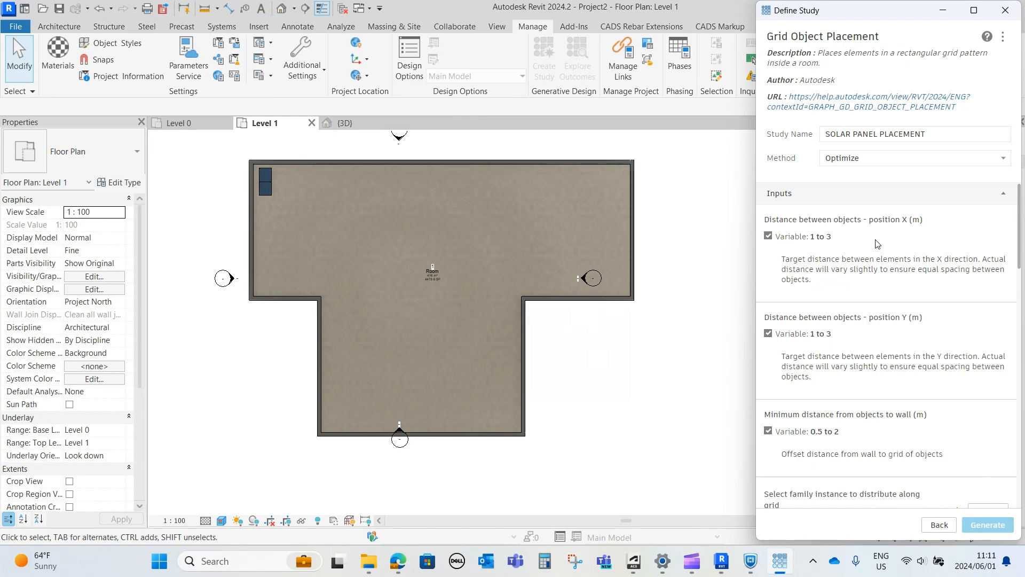
scroll(877, 244, "down", 1)
scroll(876, 240, "up", 1)
Close the study window and draw two parallel vertical grid lines about 4250 mm apart below the building plan
left_click(53, 26)
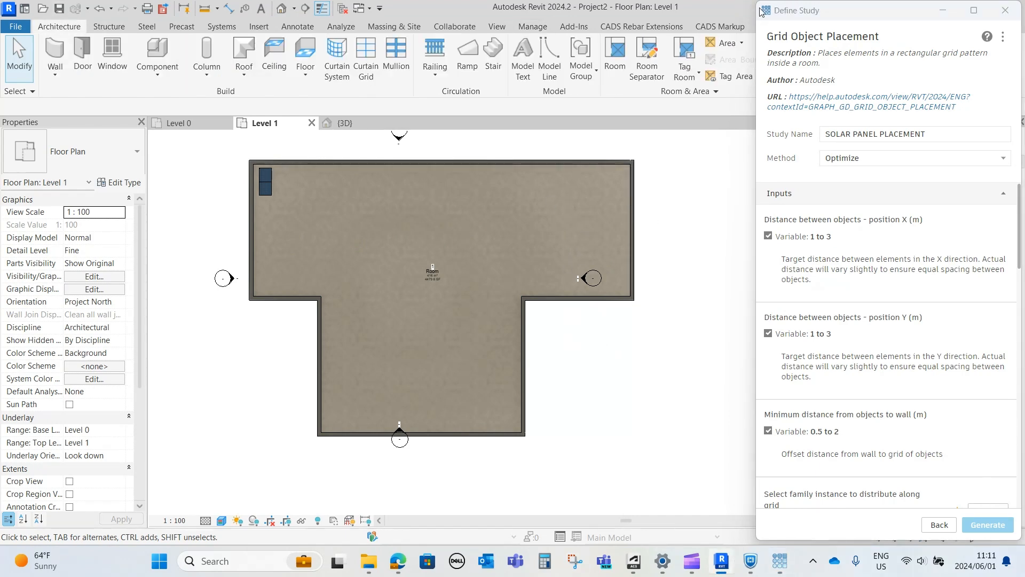
left_click(1005, 11)
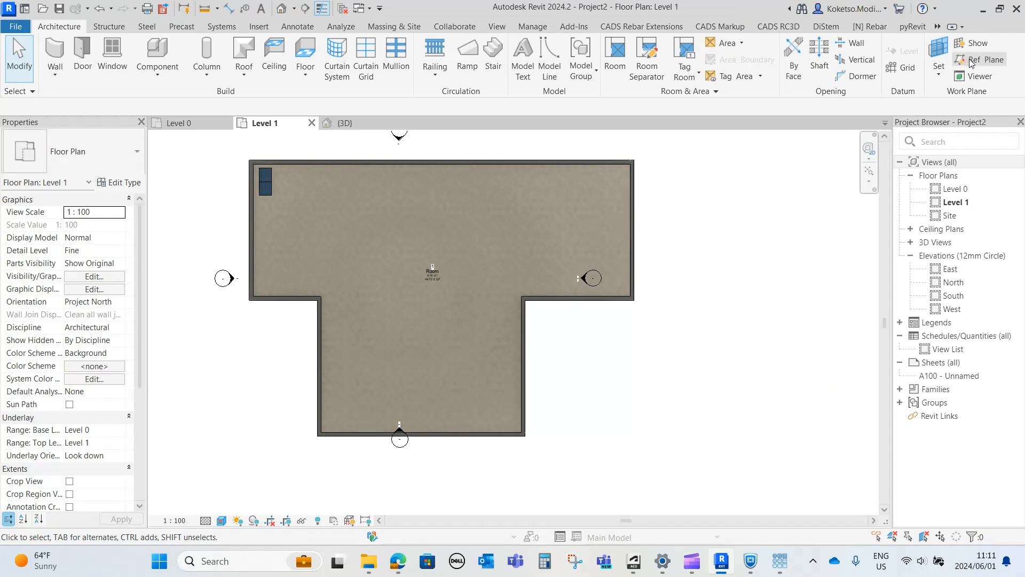
left_click(902, 67)
scroll(576, 261, "down", 3)
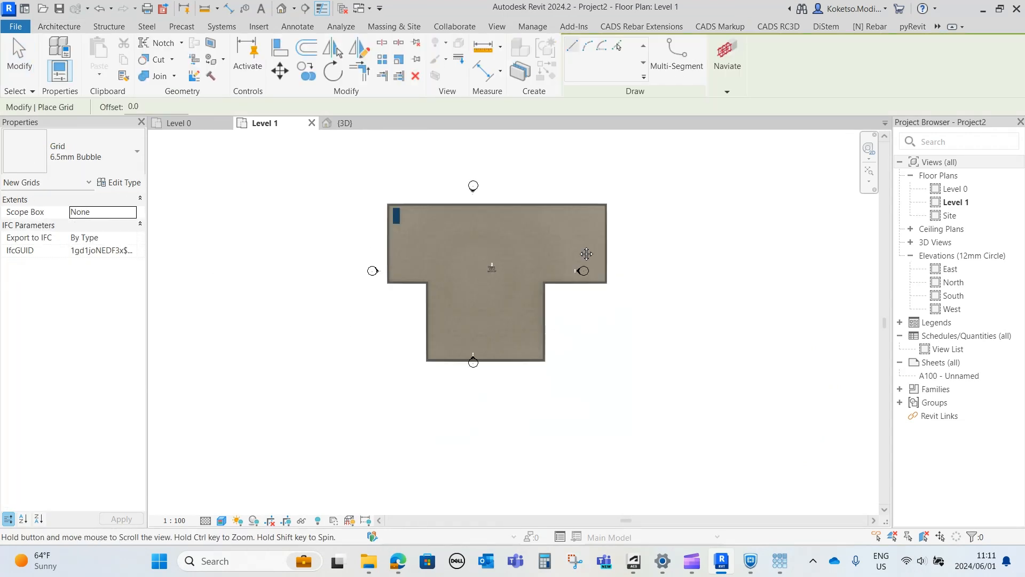
middle_click_drag(586, 254, 622, 126)
scroll(436, 310, "up", 2)
left_click(424, 215)
left_click(423, 373)
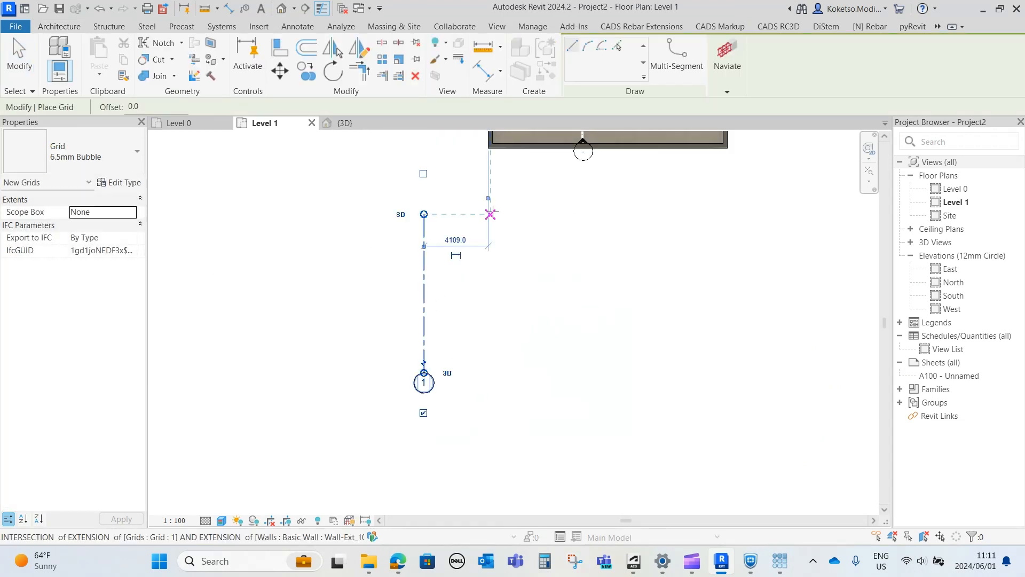
left_click(490, 214)
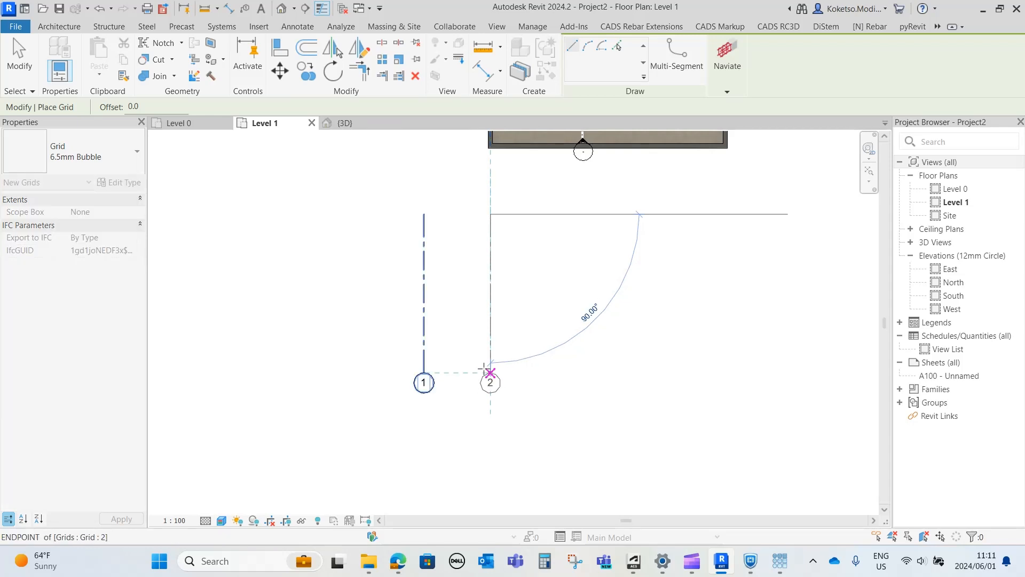
left_click(490, 373)
Draw two horizontal grid lines about 4530 mm apart across the two vertical grids and end the Grid command
left_click(340, 249)
left_click(638, 249)
left_click(341, 320)
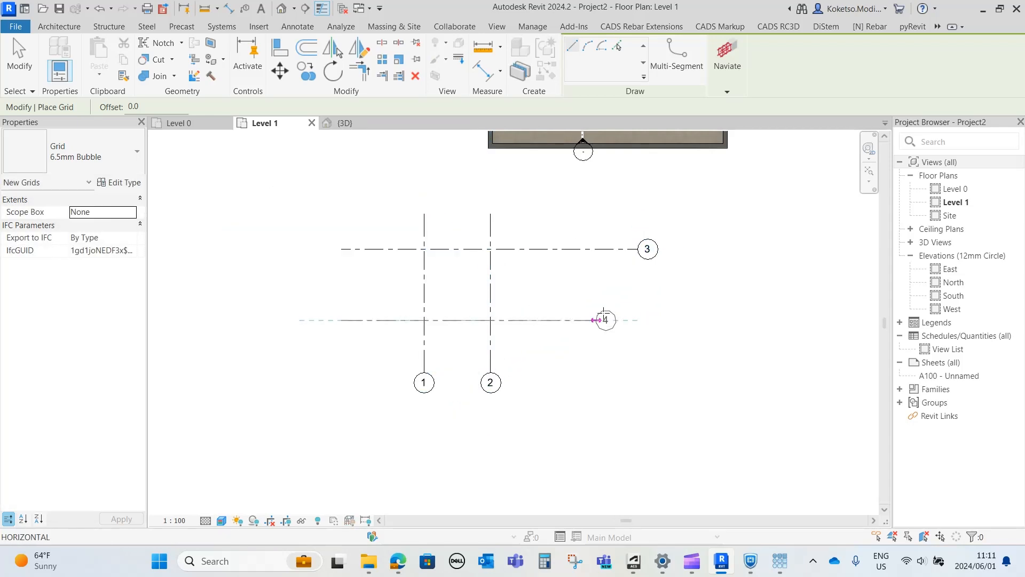
left_click(637, 319)
scroll(367, 323, "down", 1)
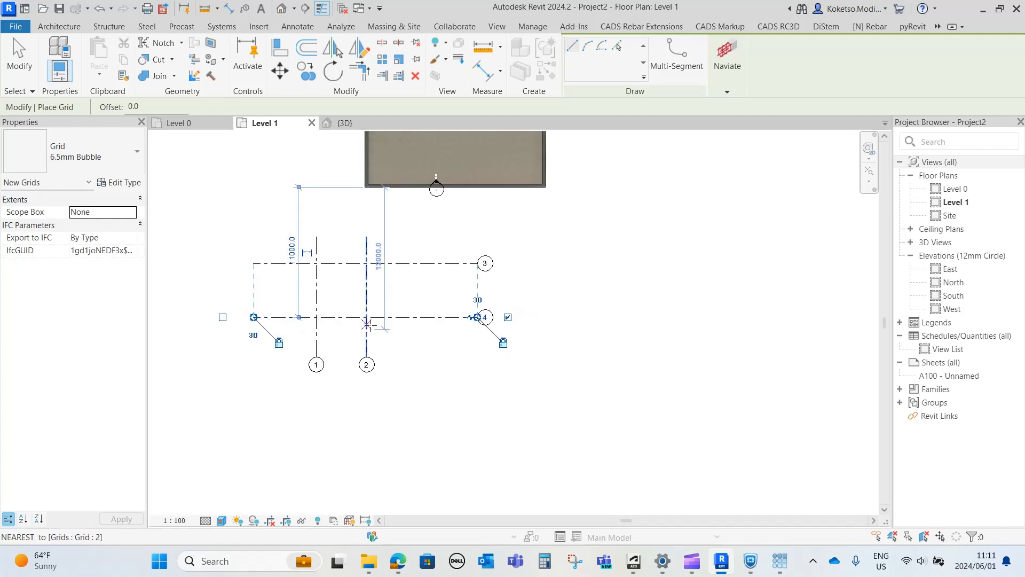
key("Escape")
key("Escape")
Bring back the study definition and dimension the spacing between grids 1 and 2 and between grids 3 and 4
left_click(780, 561)
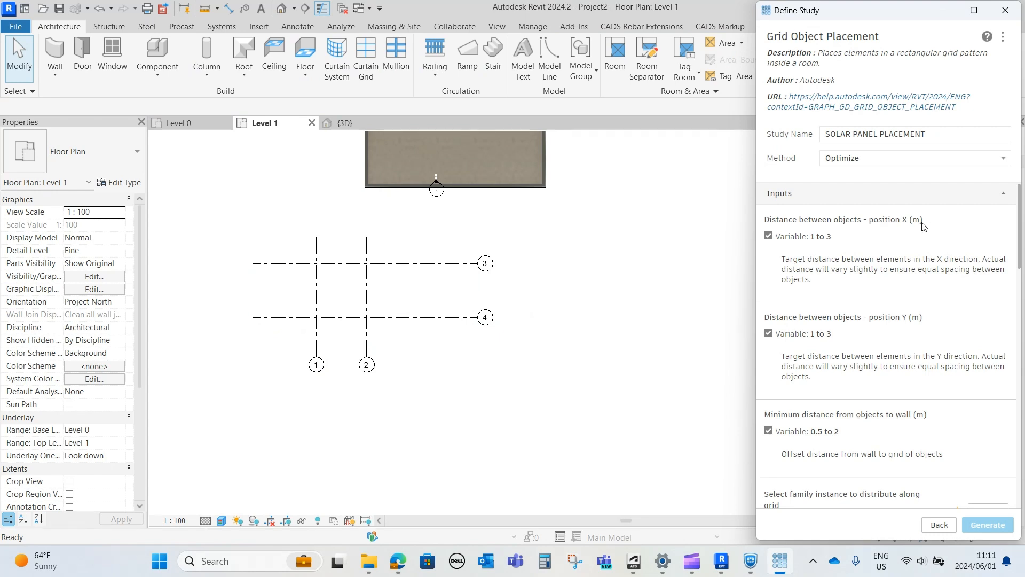
left_click(317, 244)
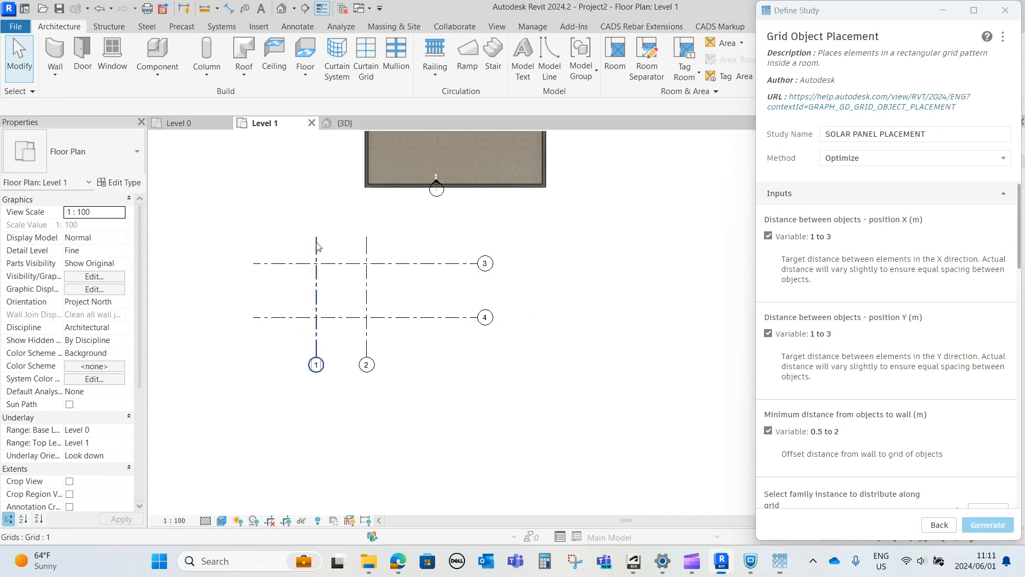
key("d")
key("i")
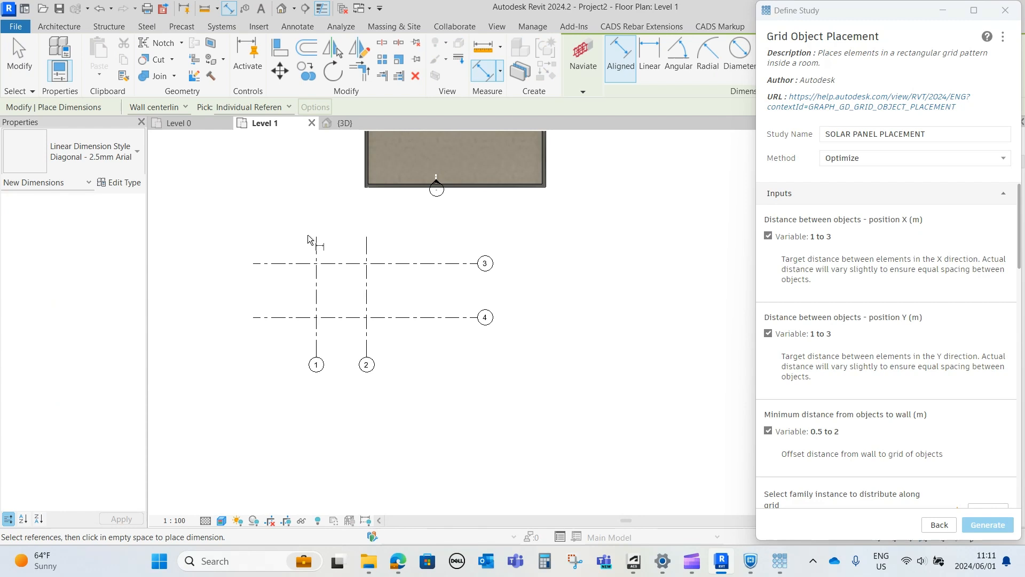
left_click(367, 246)
left_click(341, 224)
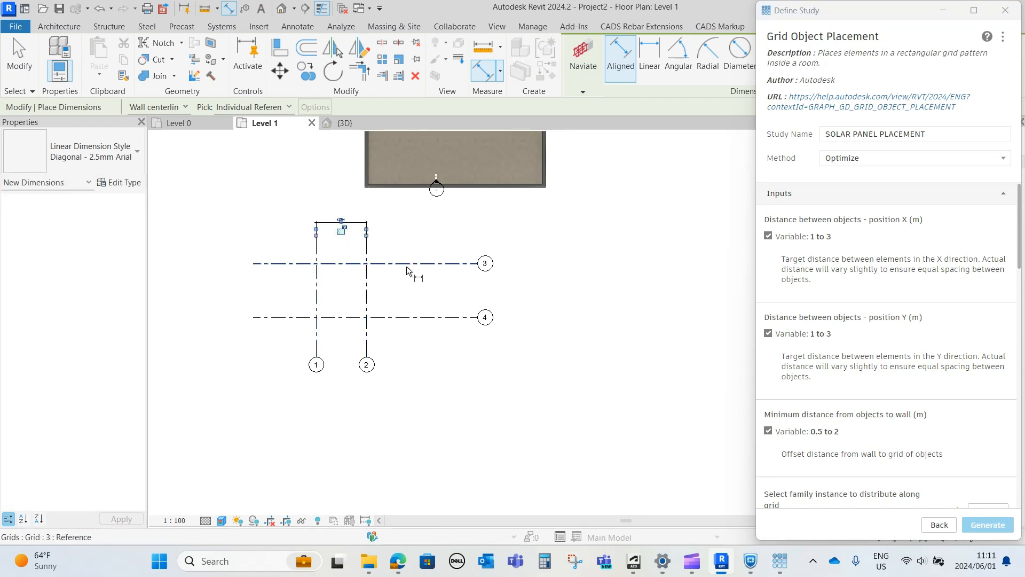
left_click(402, 263)
left_click(404, 319)
left_click(425, 291)
scroll(328, 290, "up", 2)
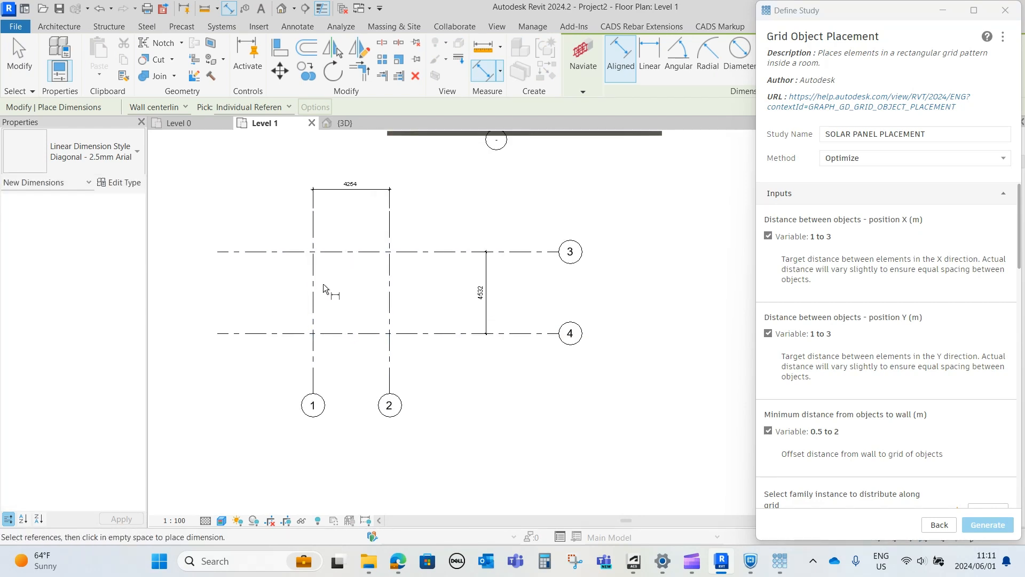
key("Escape")
key("Escape")
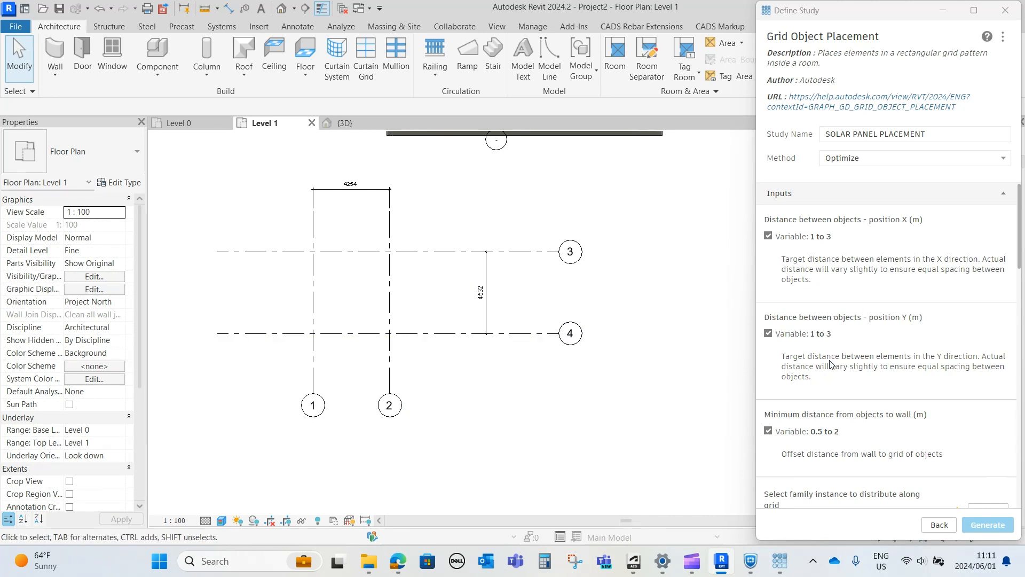
Try a constant distance between objects of 3 m in both X and Y, and return both inputs to variable
left_click(768, 236)
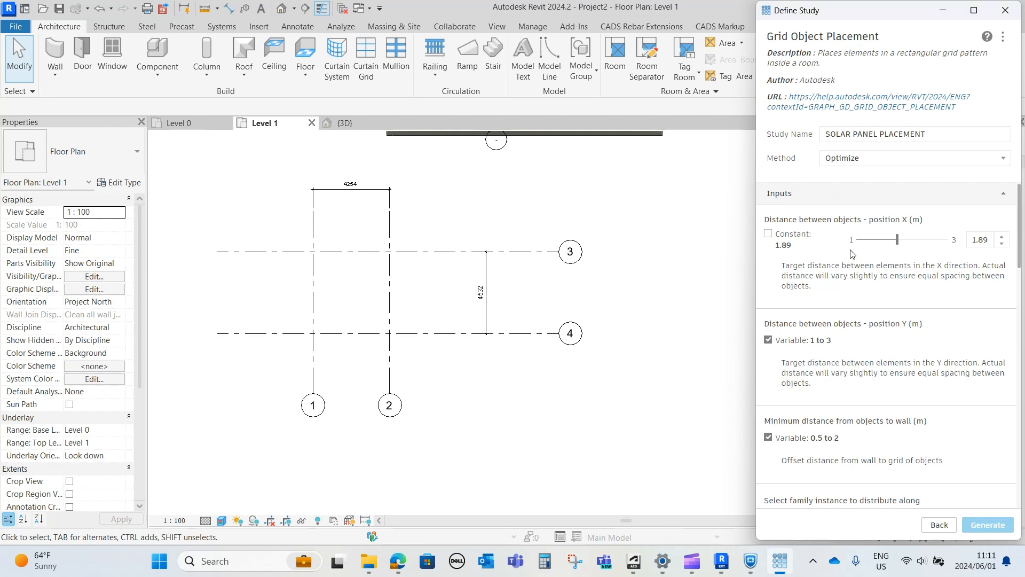
left_click_drag(898, 240, 951, 241)
left_click(768, 340)
left_click_drag(896, 343, 950, 343)
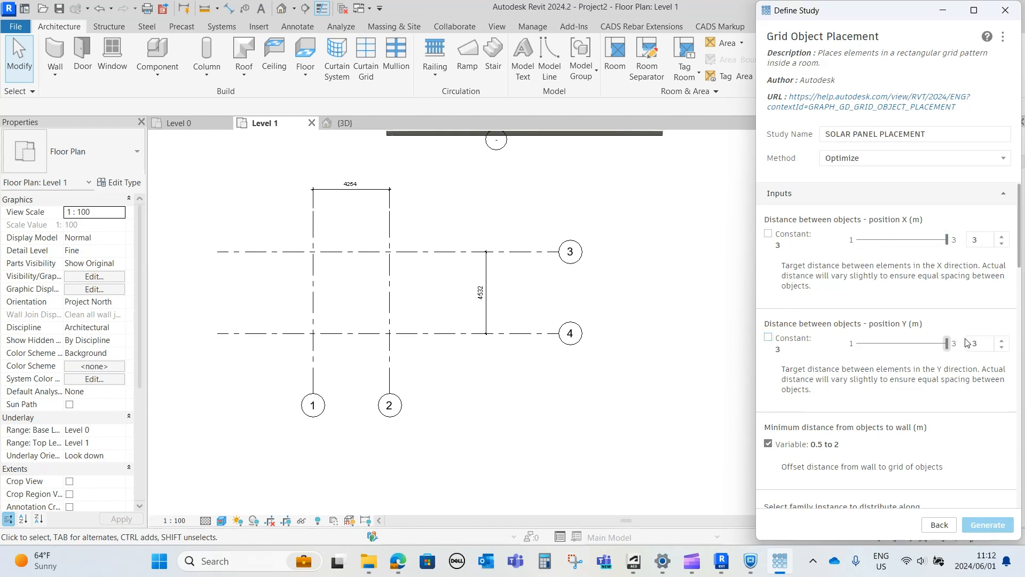
left_click(768, 234)
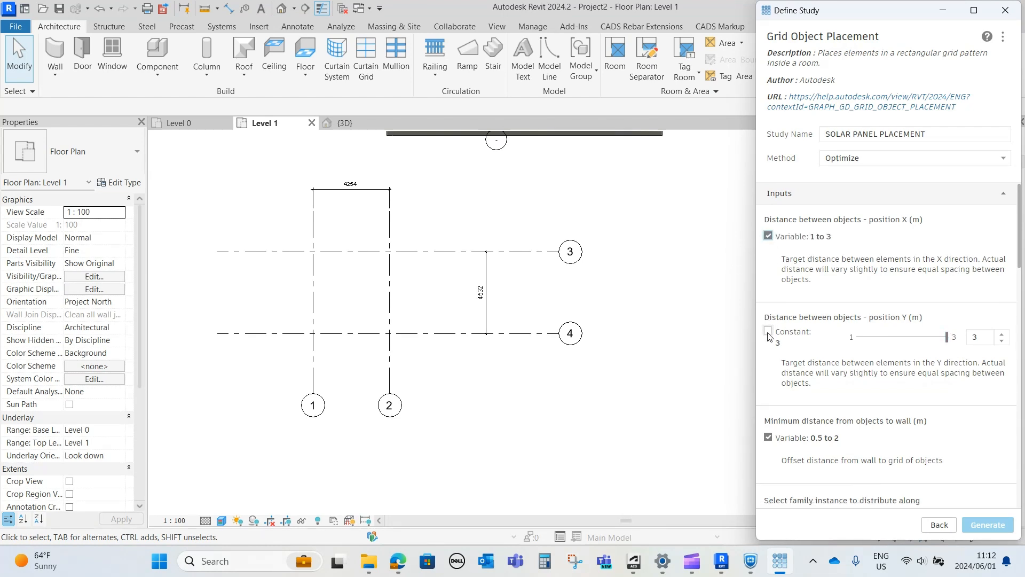
left_click(768, 334)
Try a constant Y distance between objects of 2 m, and return both the X and Y distances to variable
left_click(769, 333)
left_click(913, 336)
left_click_drag(985, 337, 944, 343)
type("2")
left_click(769, 235)
left_click_drag(984, 240, 968, 244)
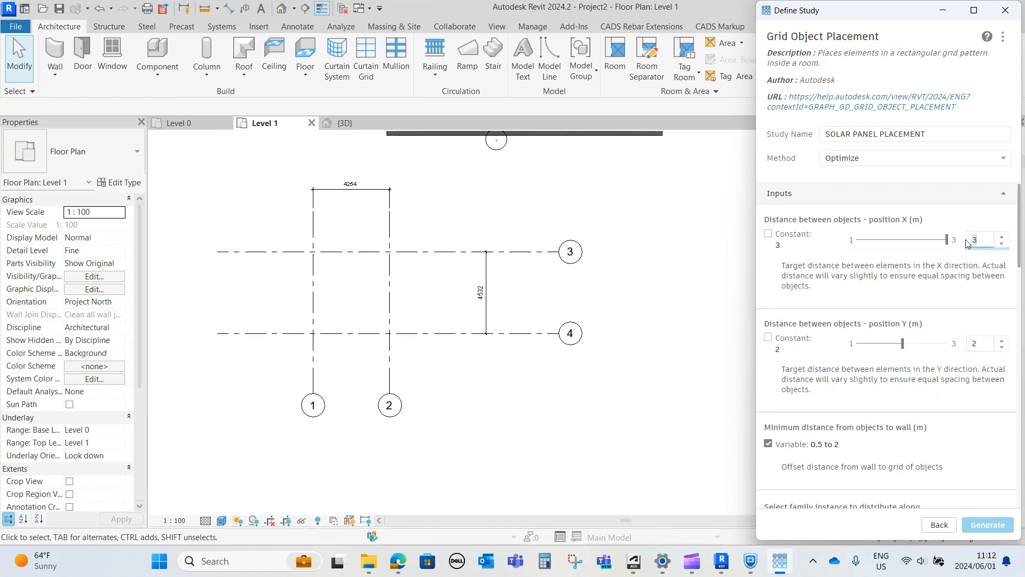
left_click(768, 233)
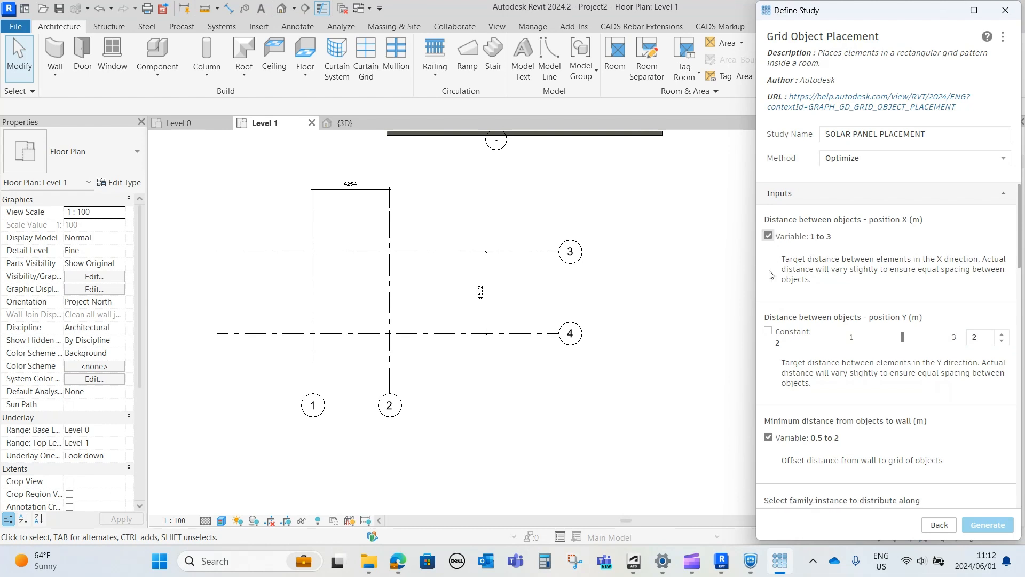
left_click(769, 333)
Show the whole building and switch the minimum distance from objects to wall to a constant 1.25 m
scroll(824, 284, "down", 5)
scroll(825, 284, "up", 3)
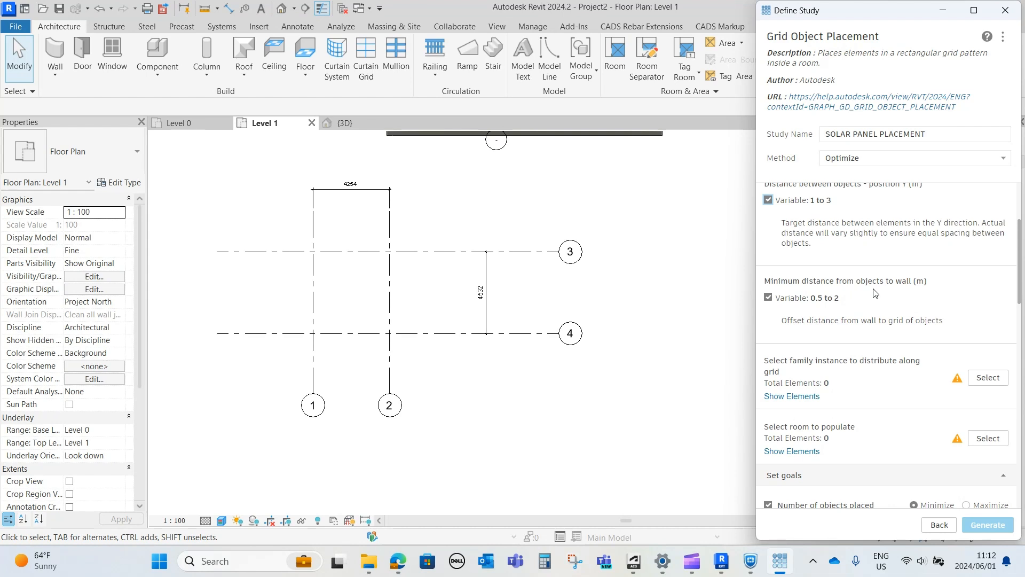
scroll(505, 286, "down", 1)
scroll(515, 195, "up", 2)
left_click(519, 237)
scroll(518, 216, "down", 2)
middle_click_drag(527, 186, 514, 377)
middle_click_drag(563, 256, 524, 383)
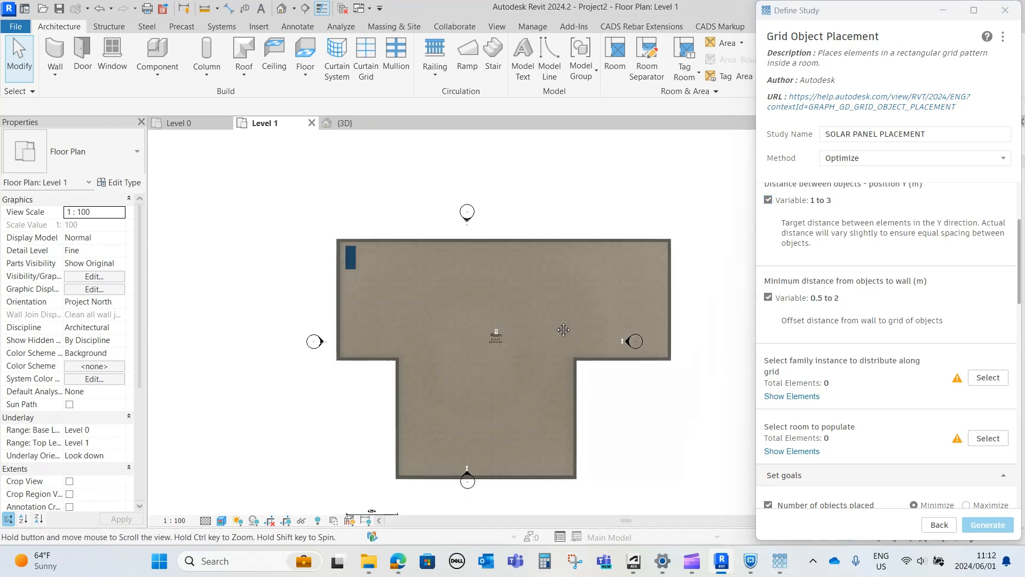
middle_click_drag(551, 328, 525, 269)
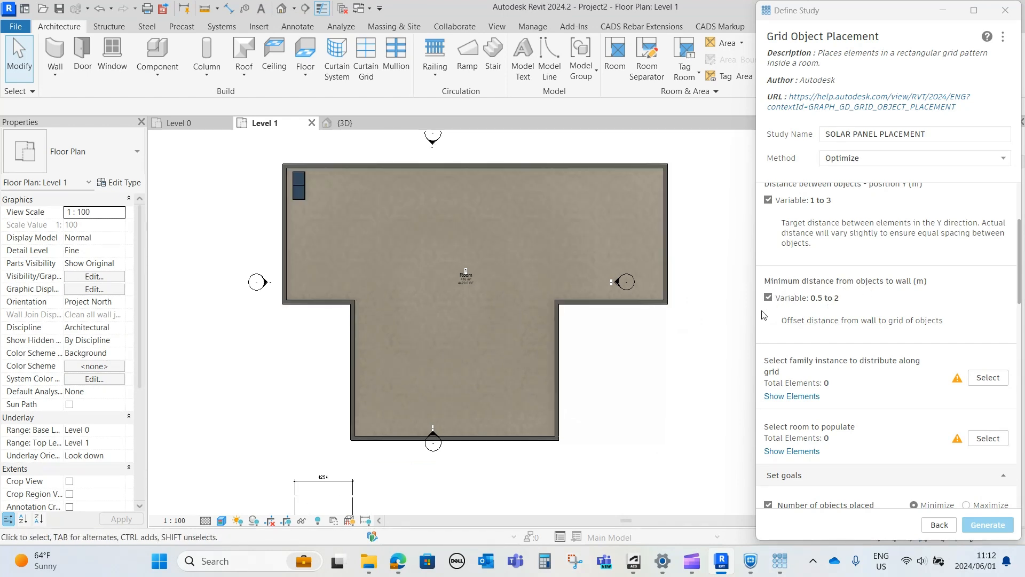
left_click(776, 300)
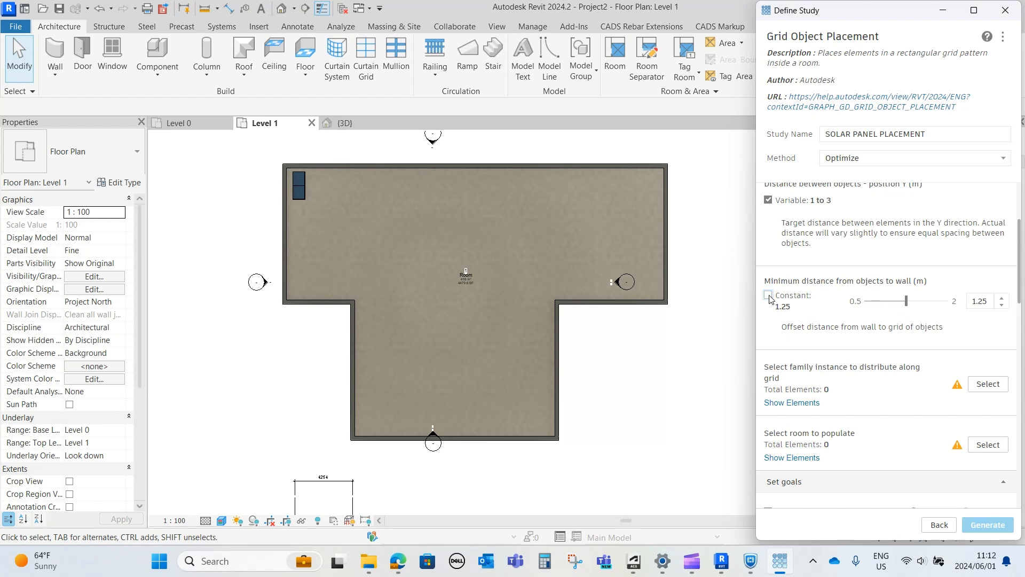
scroll(839, 347, "down", 5)
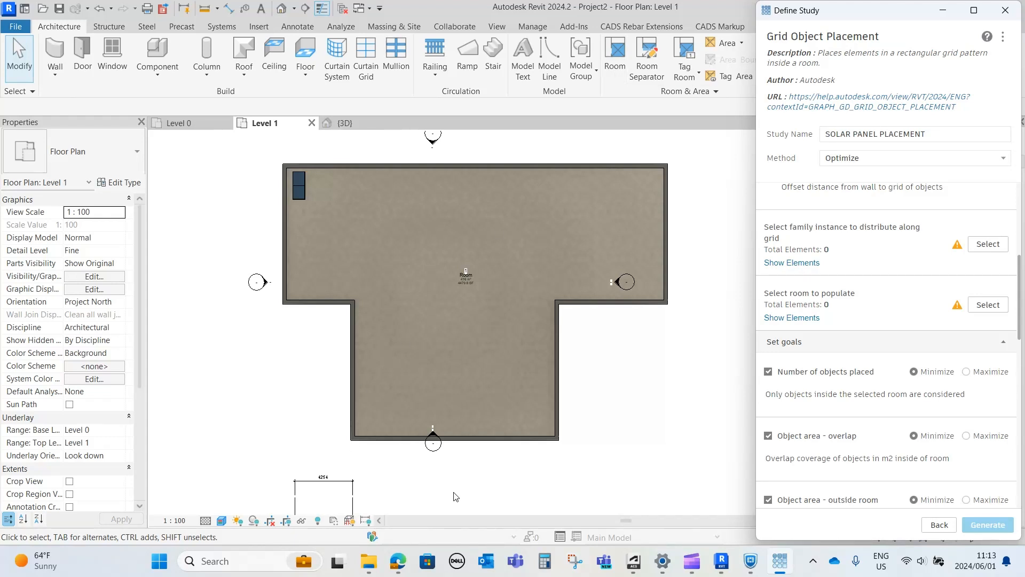
Draw a closed, irregular eight-sided outline of thin detail lines beside the building
scroll(503, 198, "down", 4)
scroll(271, 284, "up", 1)
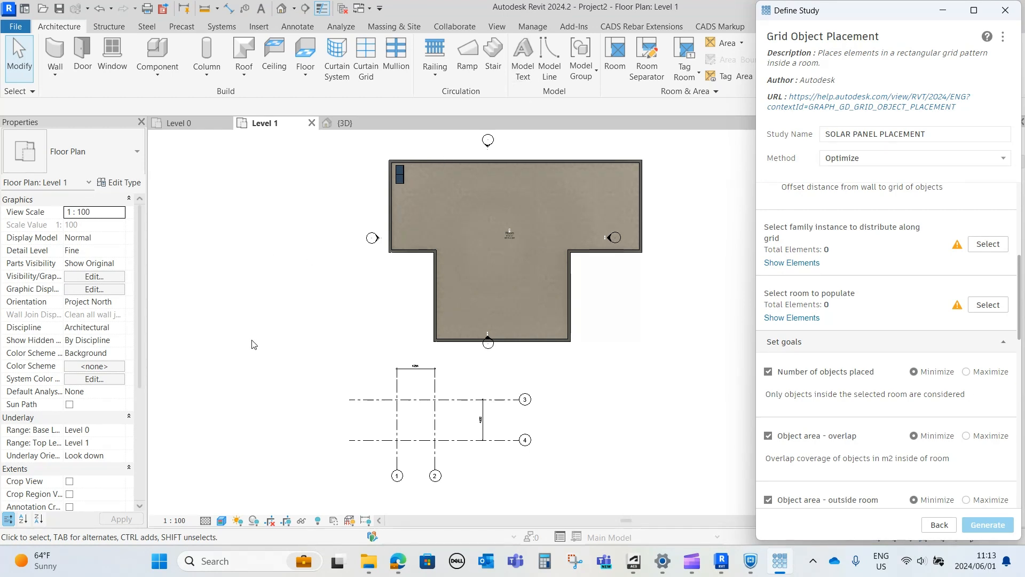
left_click(246, 287)
key("d")
key("l")
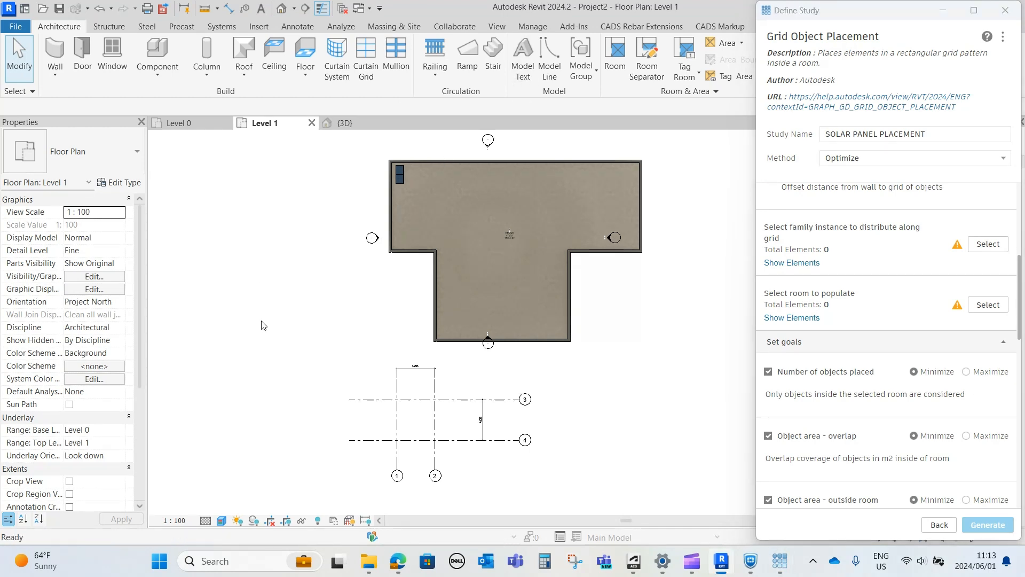
scroll(268, 305, "up", 1)
scroll(256, 313, "down", 1)
middle_click_drag(255, 313, 314, 247)
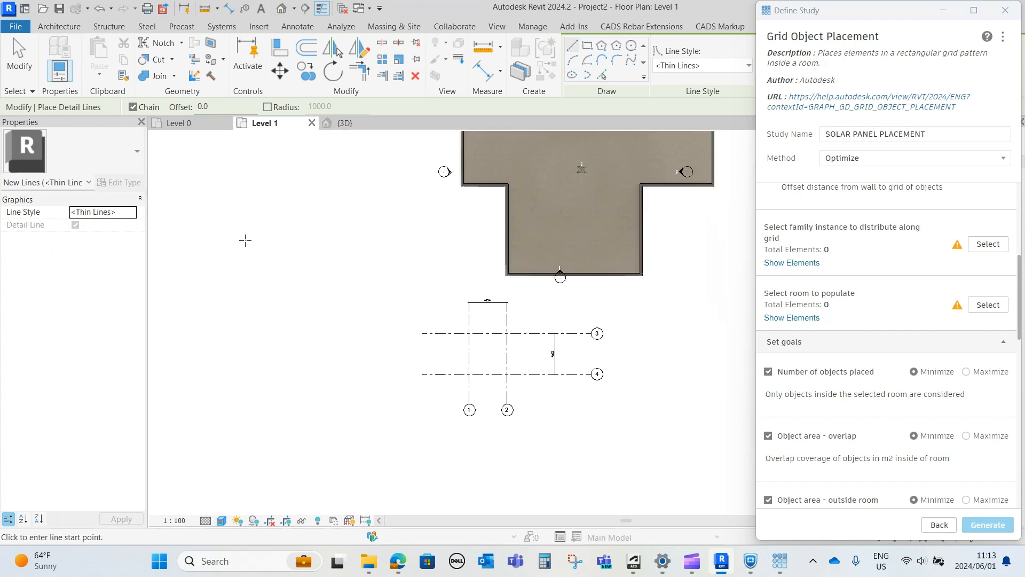
left_click(226, 217)
left_click(191, 318)
left_click(253, 381)
left_click(268, 469)
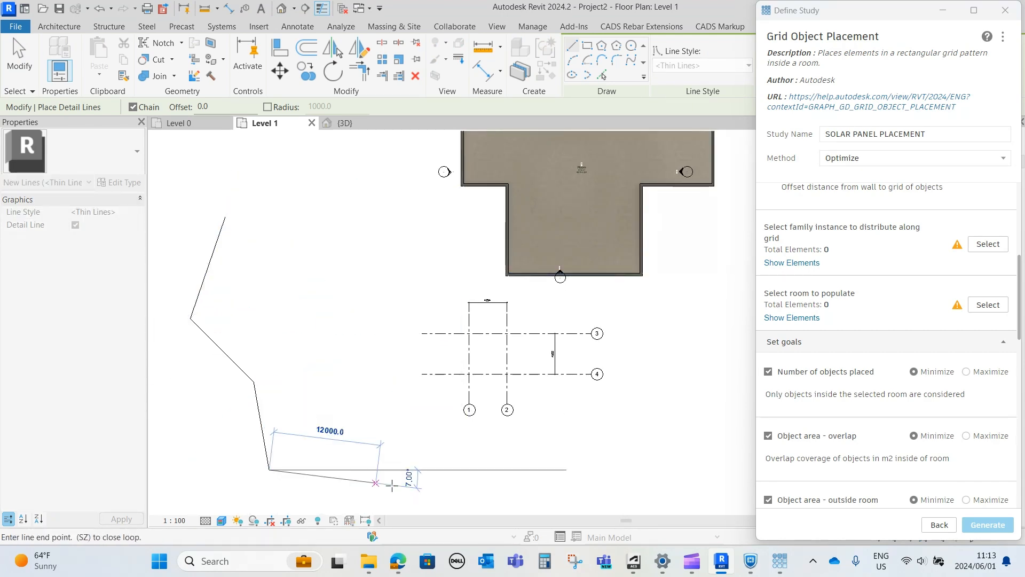
left_click(420, 489)
left_click(388, 373)
left_click(432, 248)
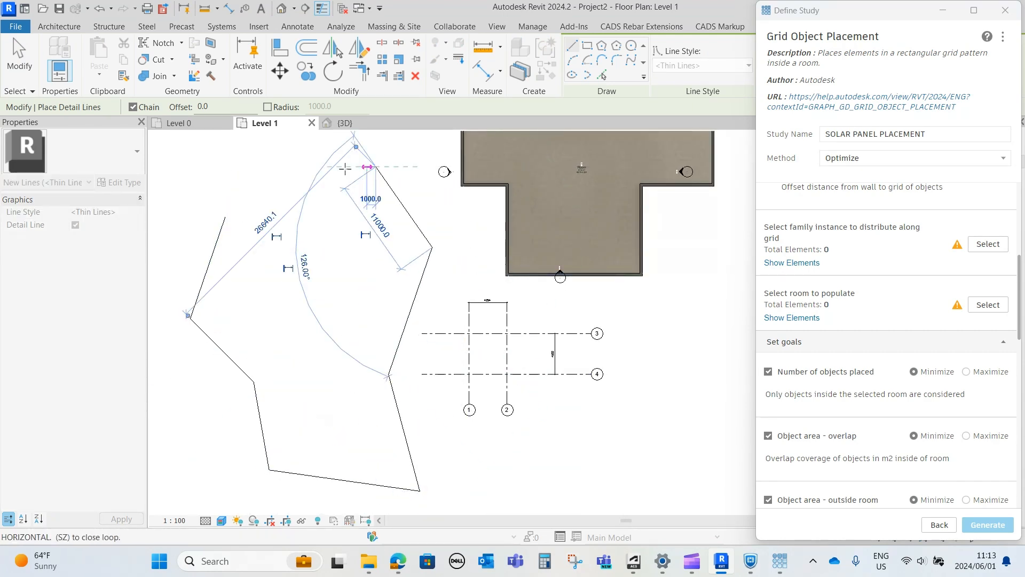
left_click(376, 167)
left_click(243, 167)
left_click(225, 217)
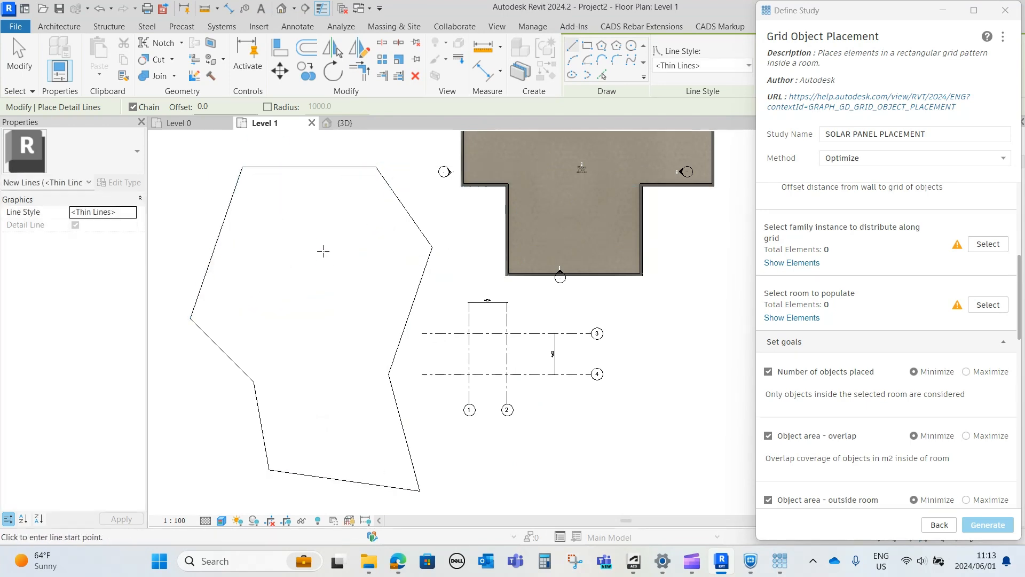
key("Escape")
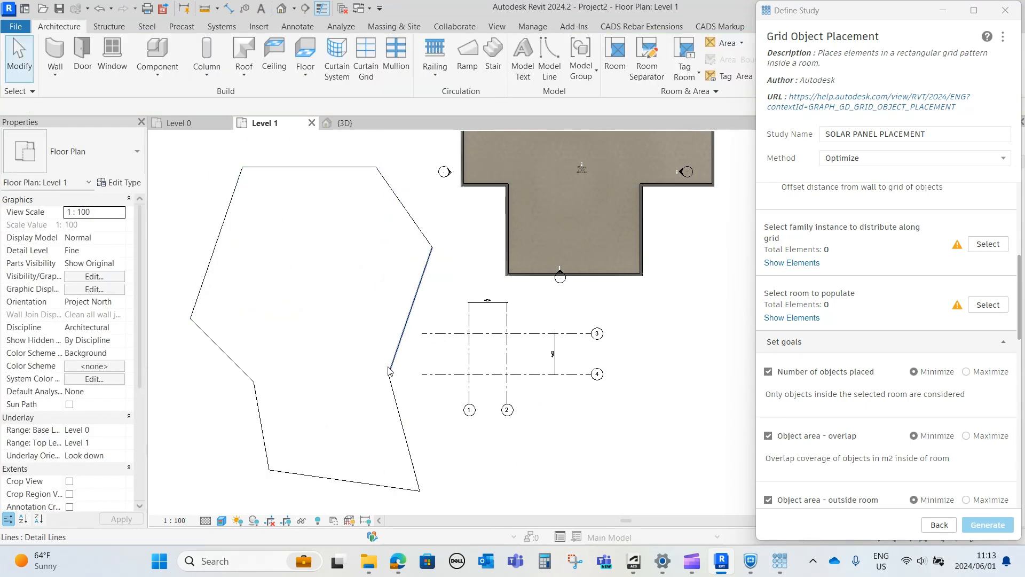
scroll(398, 335, "down", 1)
scroll(388, 223, "up", 1)
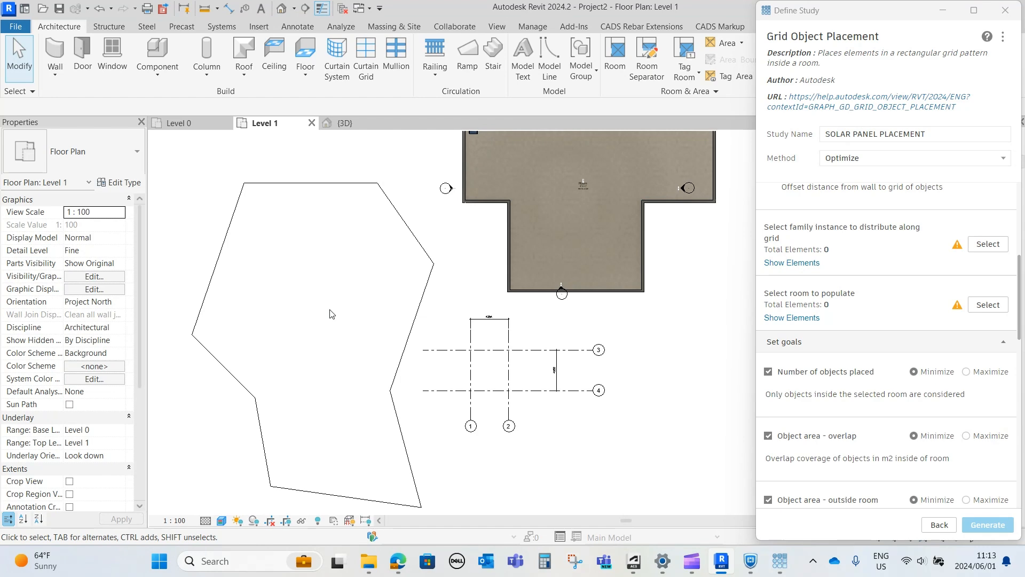
Delete the irregular detail-line outline beside the building
left_click(980, 303)
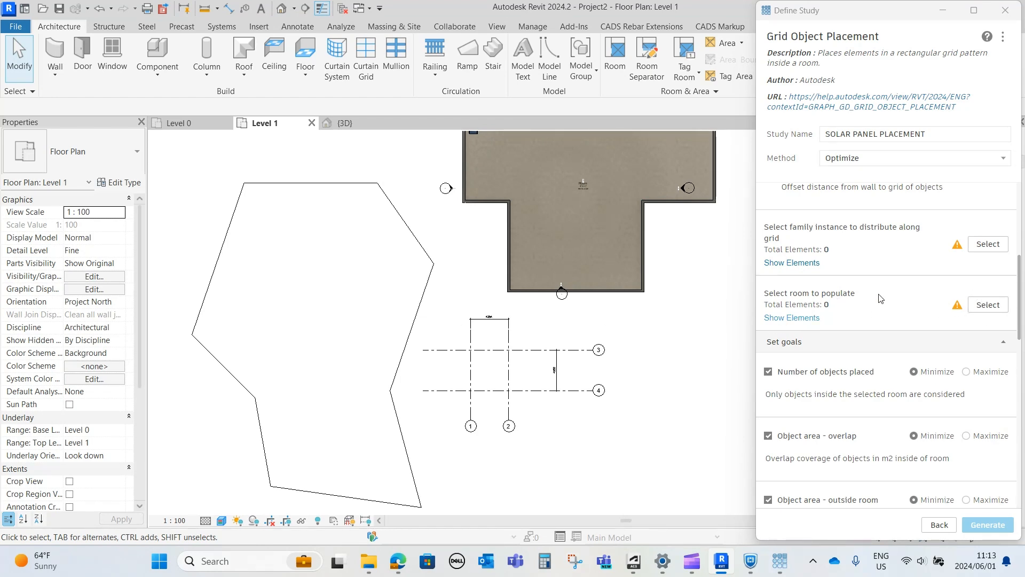
left_click(384, 199)
key("Delete")
Select the solar panel in the building's upper-left corner as the family instance to distribute along the grid
middle_click_drag(541, 360, 468, 375)
scroll(469, 375, "down", 2)
scroll(531, 232, "up", 3)
middle_click_drag(538, 238, 520, 258)
scroll(520, 257, "up", 1)
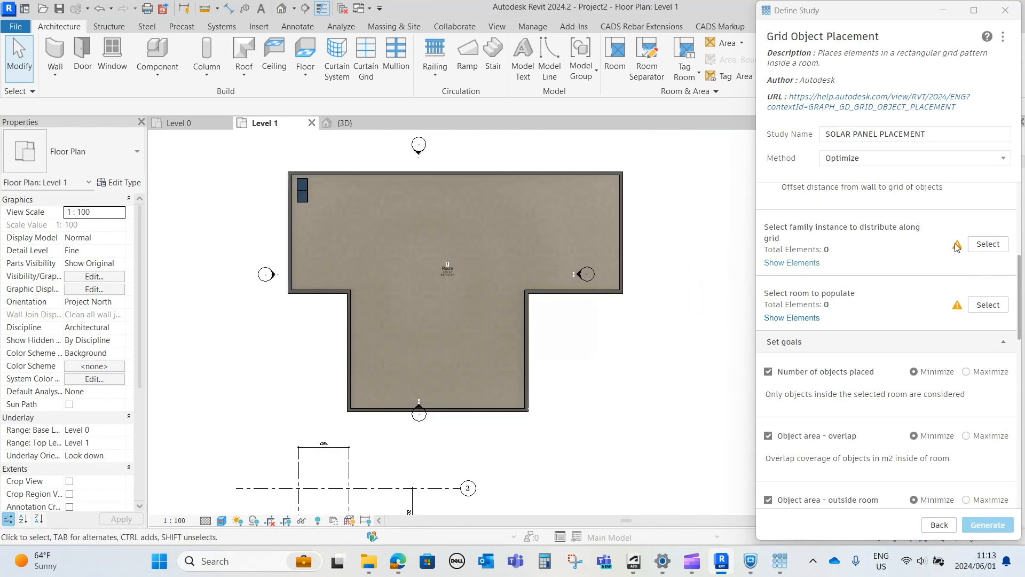
left_click(987, 244)
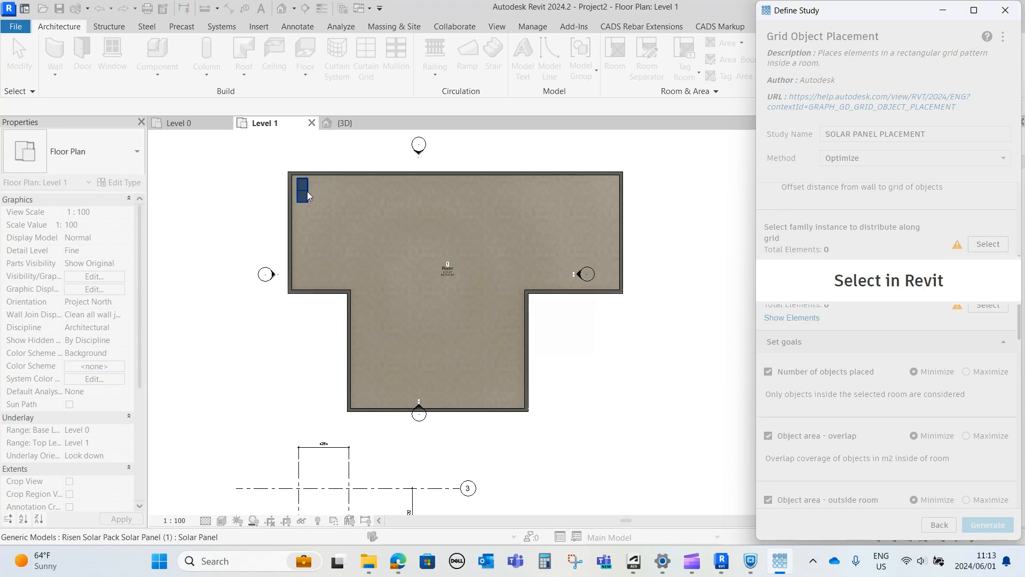
left_click(307, 191)
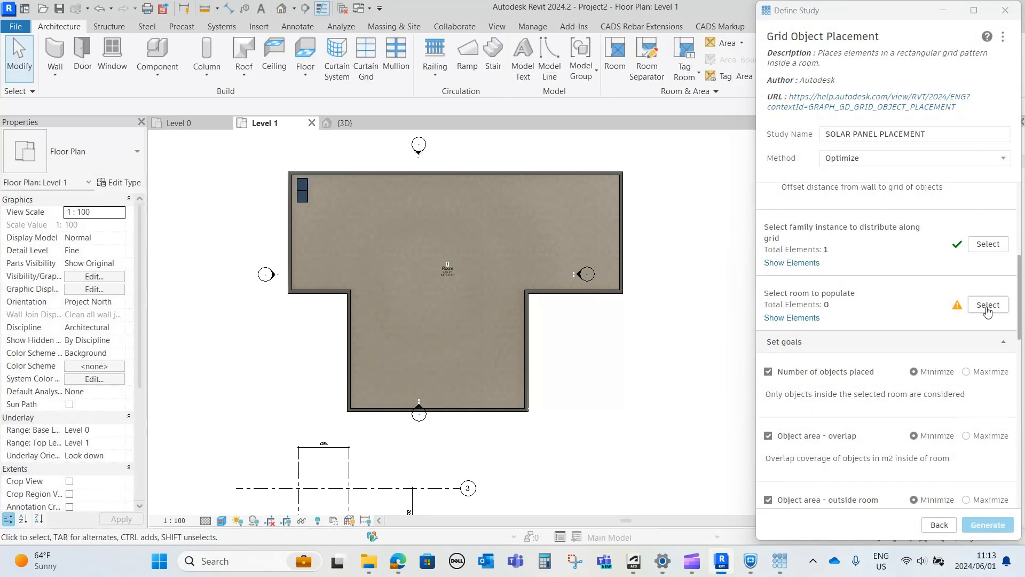
Select the roof-level room on Level 1 as the room to populate
left_click(987, 304)
left_click(448, 267)
Review the study's goals, constraints and advanced generation settings
scroll(865, 325, "down", 3)
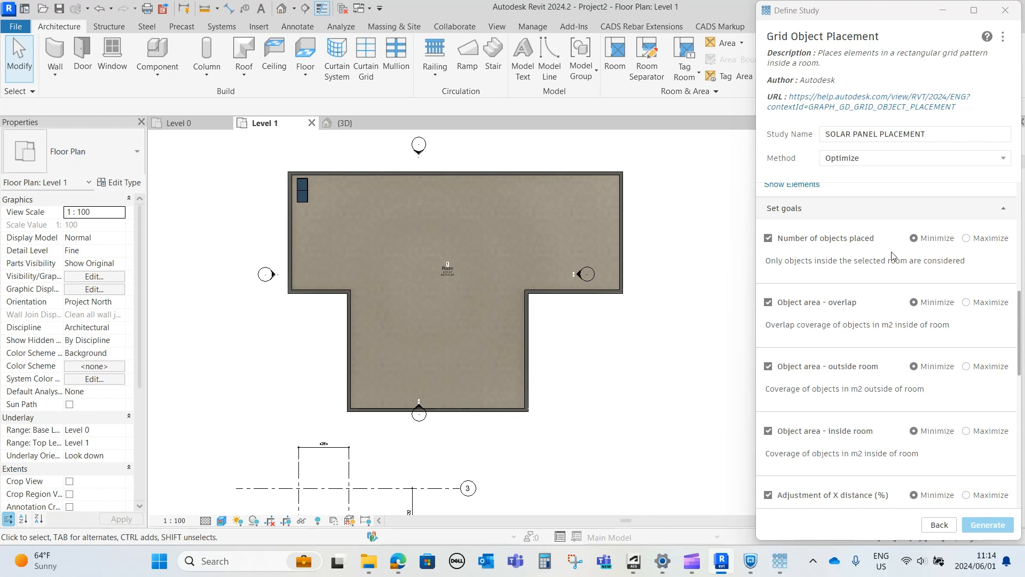
scroll(838, 309, "down", 1)
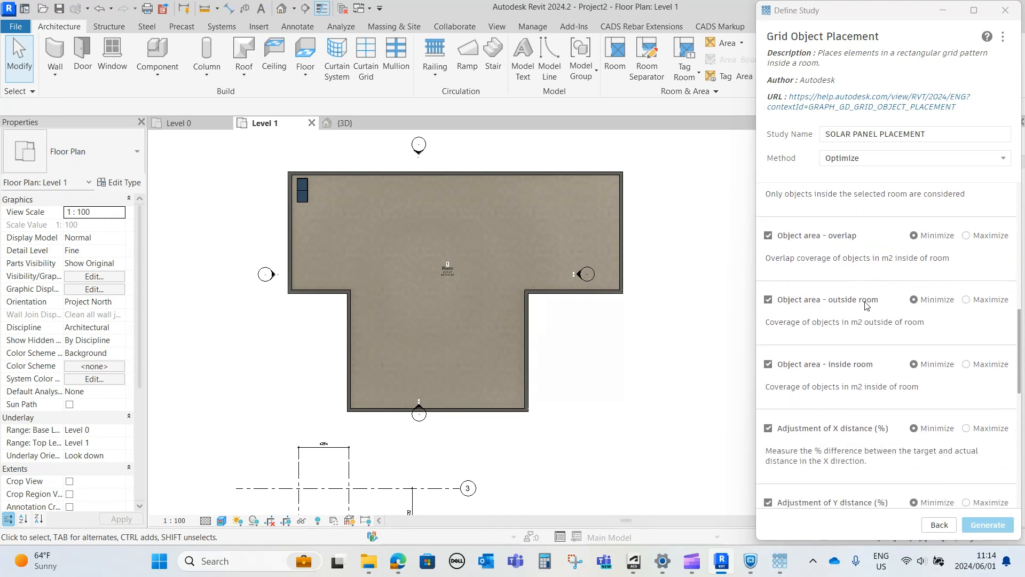
scroll(861, 339, "down", 1)
scroll(816, 315, "down", 1)
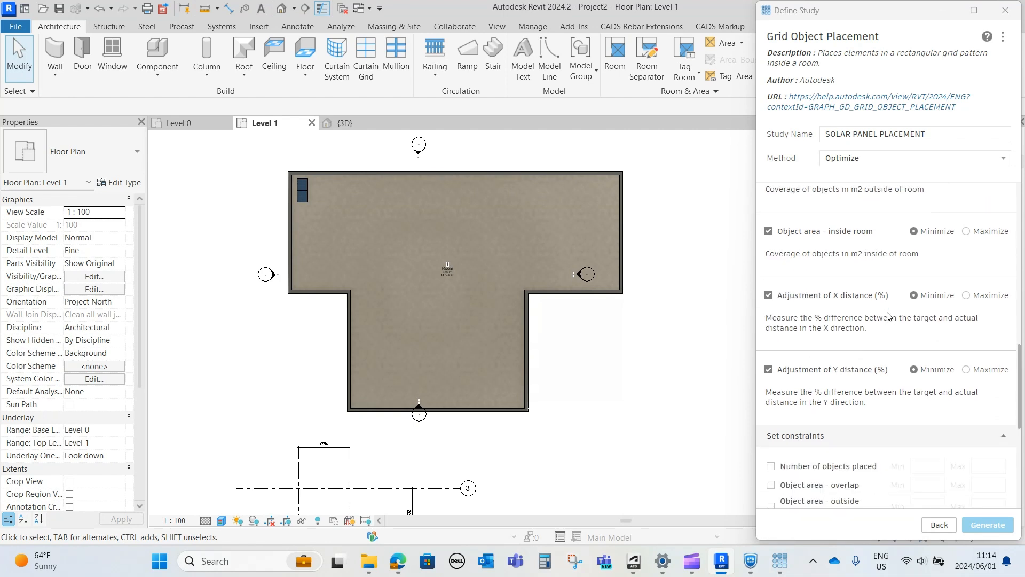
scroll(819, 320, "down", 1)
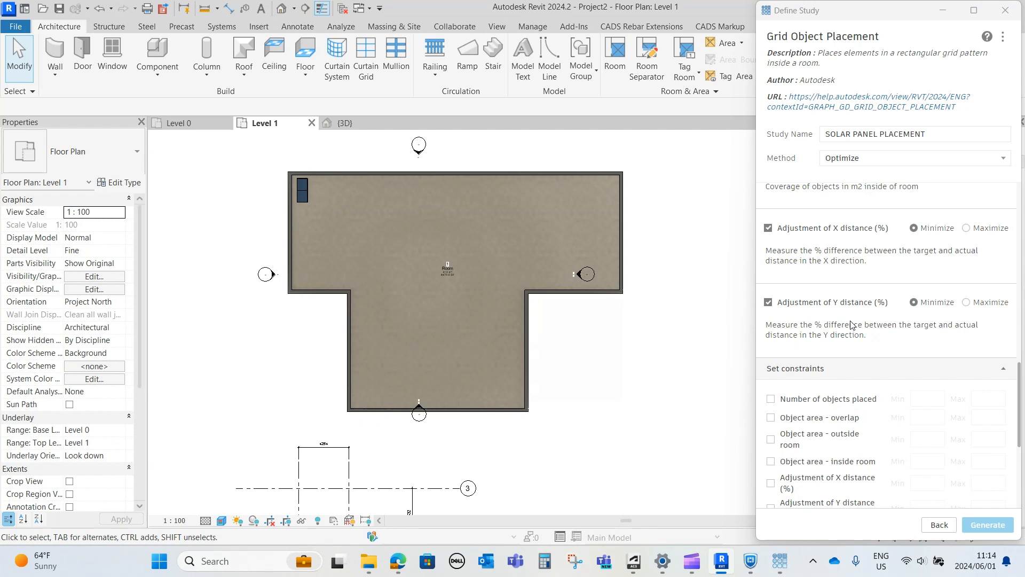
scroll(853, 325, "down", 1)
scroll(867, 307, "down", 1)
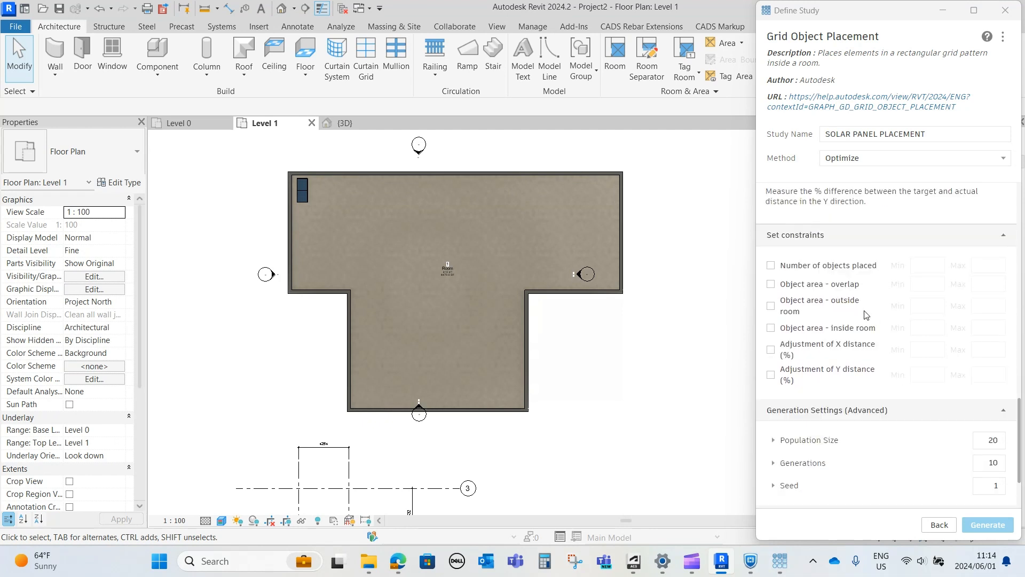
scroll(865, 314, "down", 1)
scroll(835, 273, "up", 1)
scroll(795, 312, "up", 5)
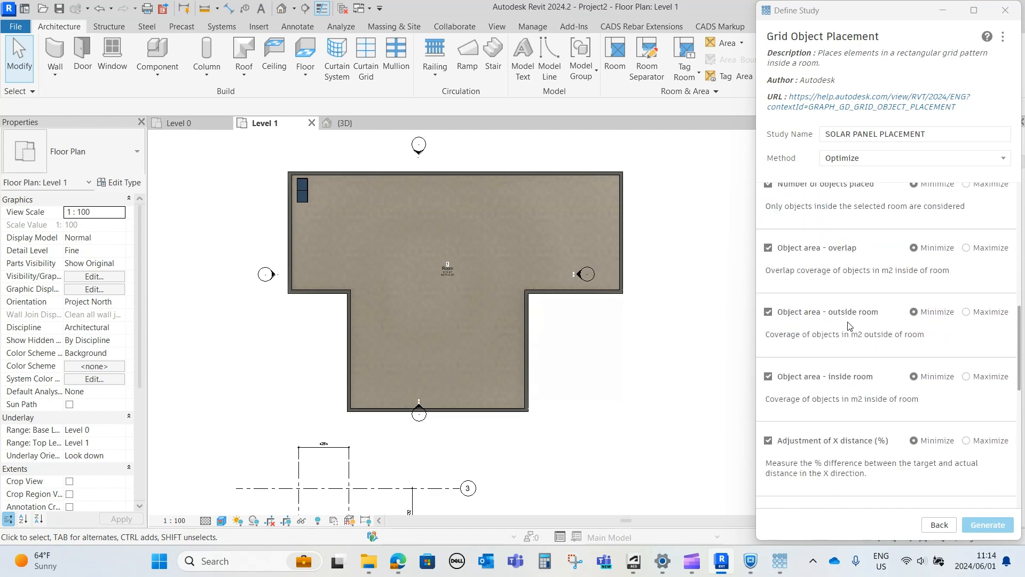
scroll(850, 325, "down", 4)
scroll(842, 382, "down", 2)
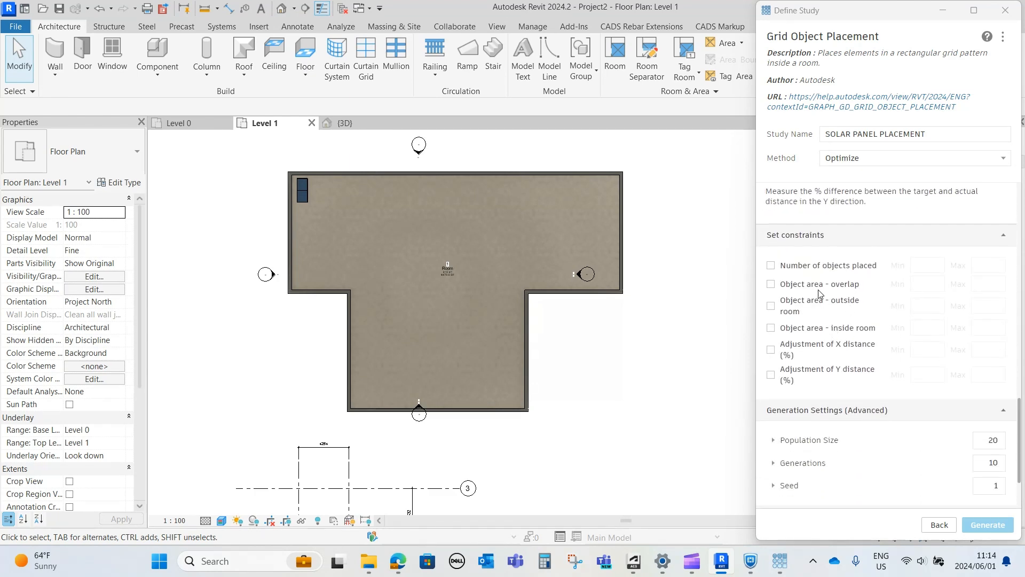
left_click(770, 265)
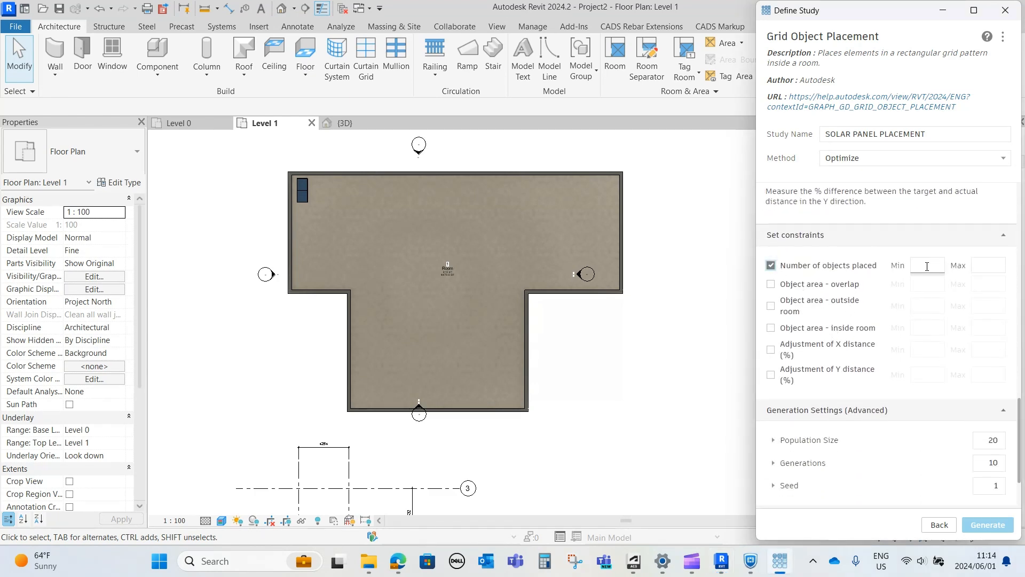
left_click(770, 265)
scroll(856, 338, "down", 3)
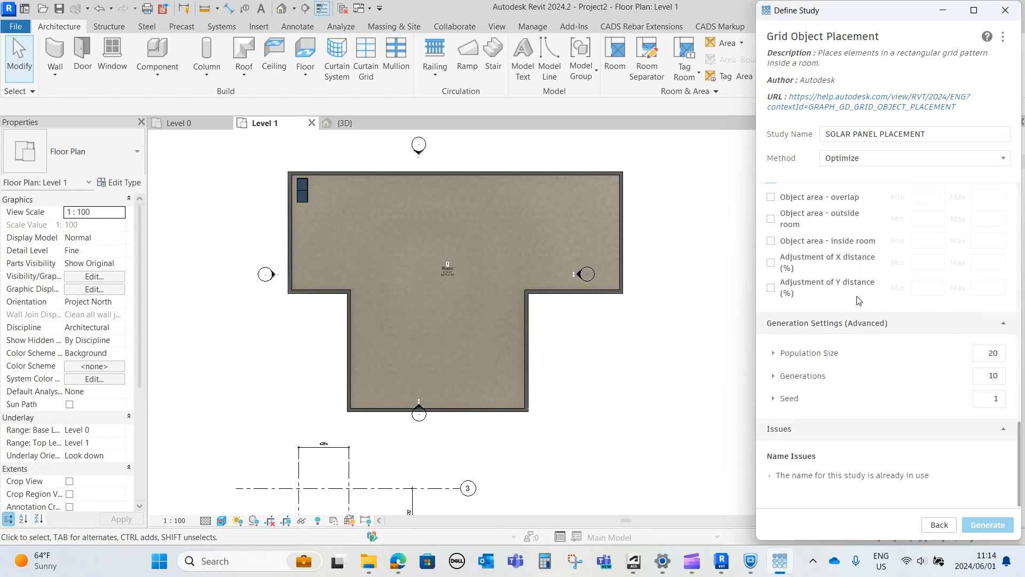
Examine the advanced generation settings and read the explanation of Generations
scroll(849, 326, "up", 5)
scroll(849, 309, "down", 2)
scroll(857, 342, "up", 3)
scroll(854, 347, "down", 6)
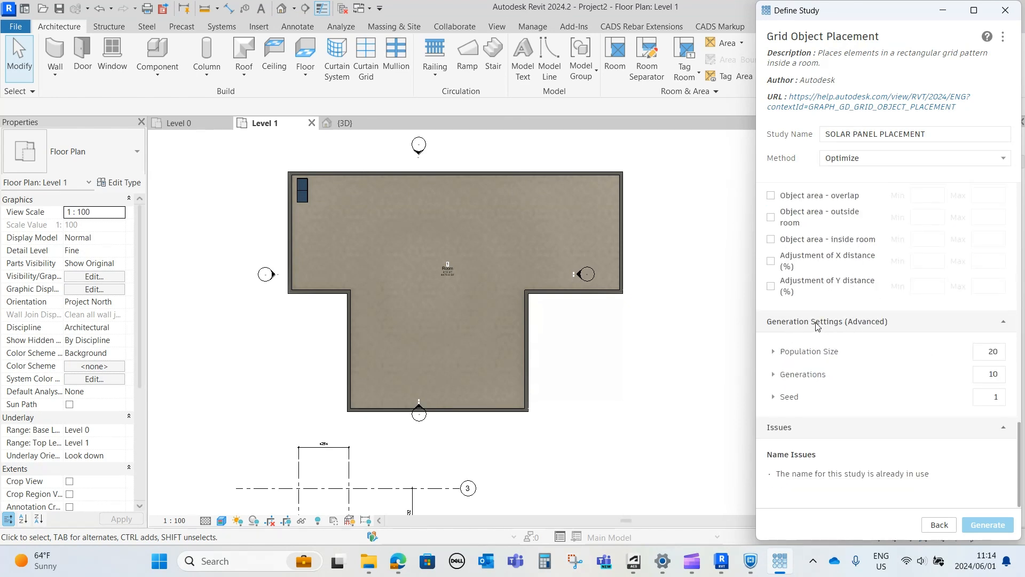
left_click(991, 354)
double_click(994, 355)
left_click(993, 351)
left_click(777, 375)
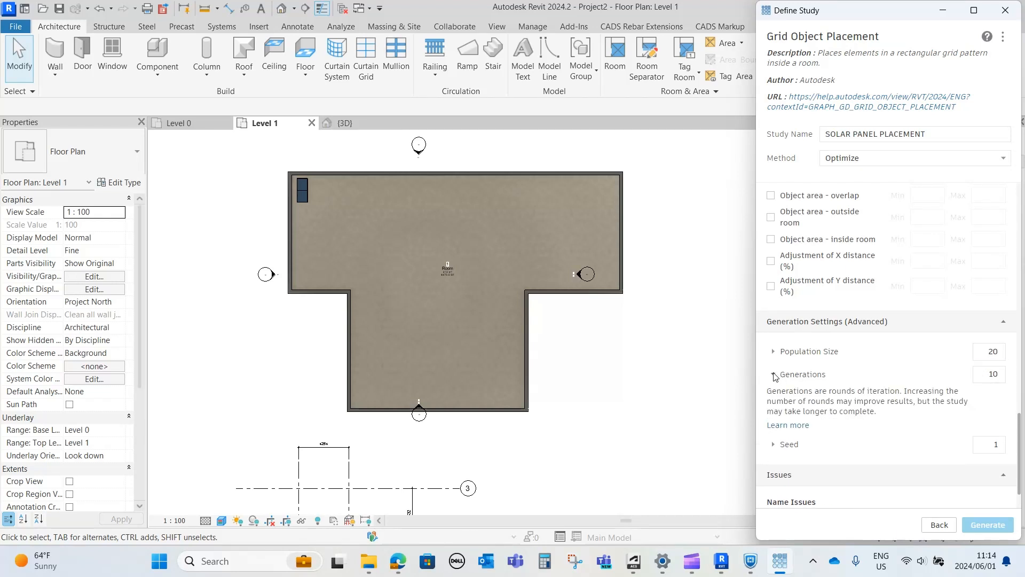
left_click(775, 376)
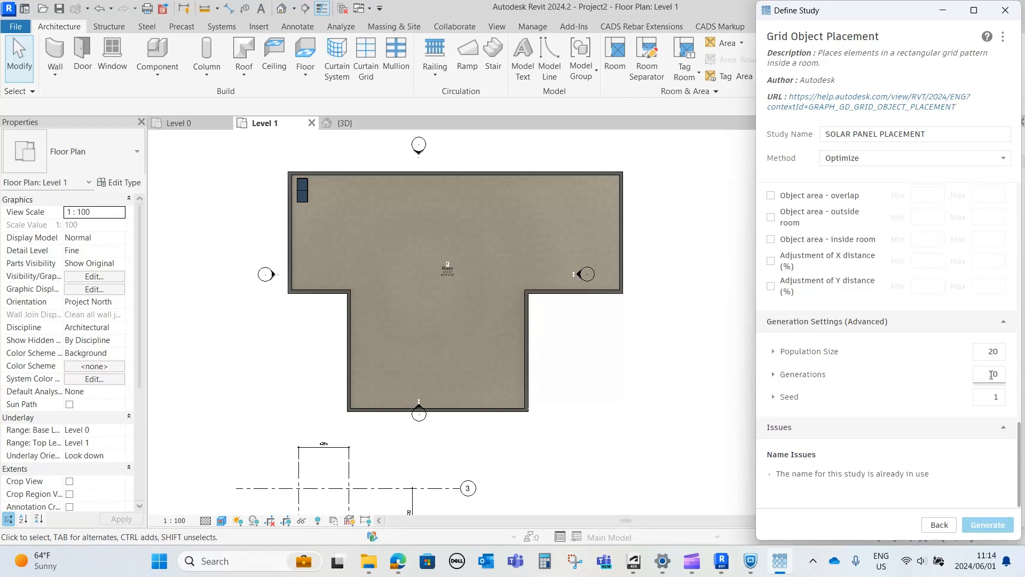
Read the explanation of Population Size and set the study's population size to 8
left_click(782, 355)
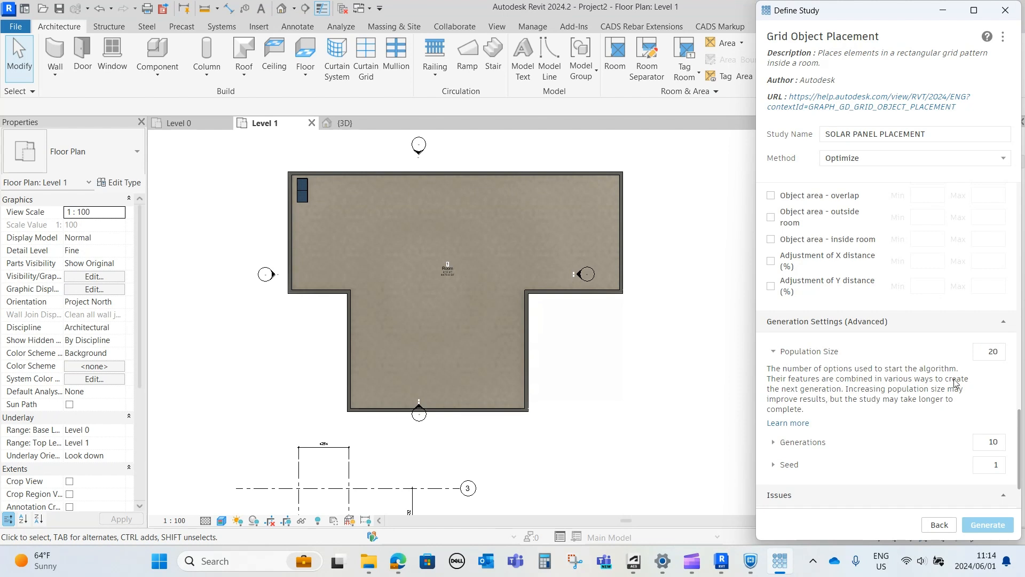
double_click(987, 354)
type("1")
key("BackSpace")
type("8")
left_click(773, 351)
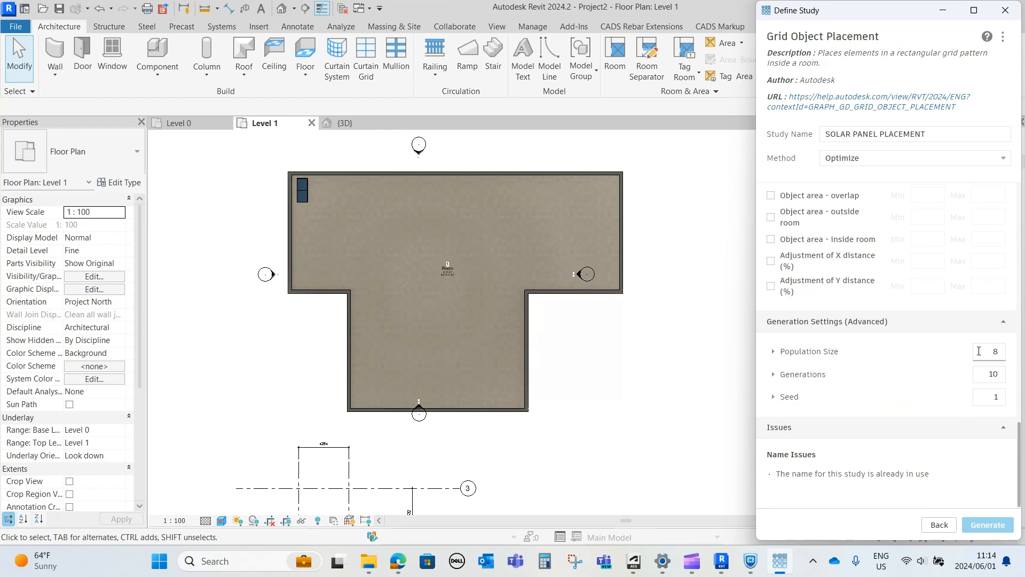
Read the explanations of the Generations and Seed settings
left_click(775, 374)
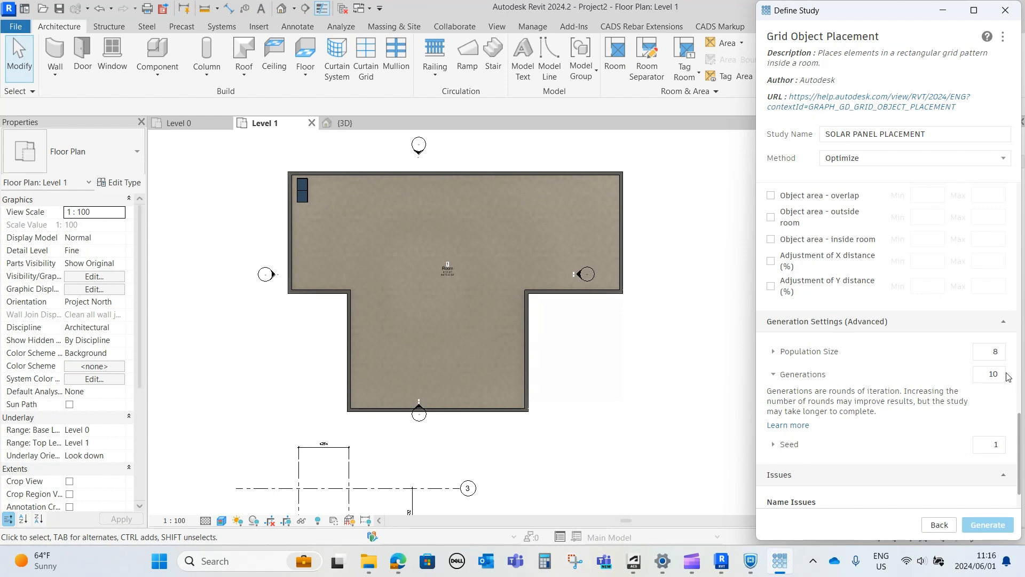
left_click(782, 448)
scroll(785, 451, "down", 1)
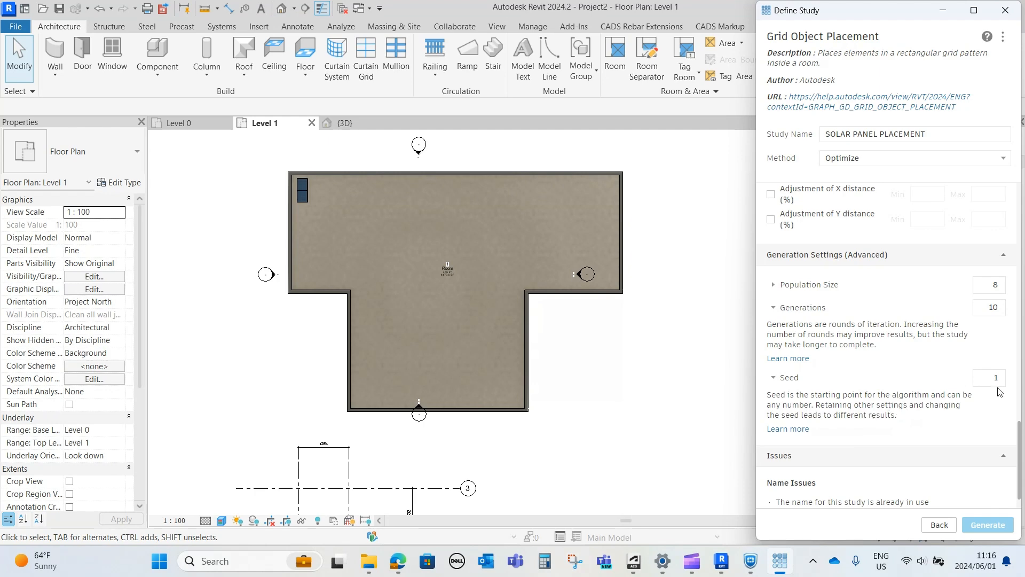
scroll(870, 416, "down", 1)
Check the study's inputs, goals, constraints and generation settings, and look up the issues that block generation
scroll(842, 337, "up", 10)
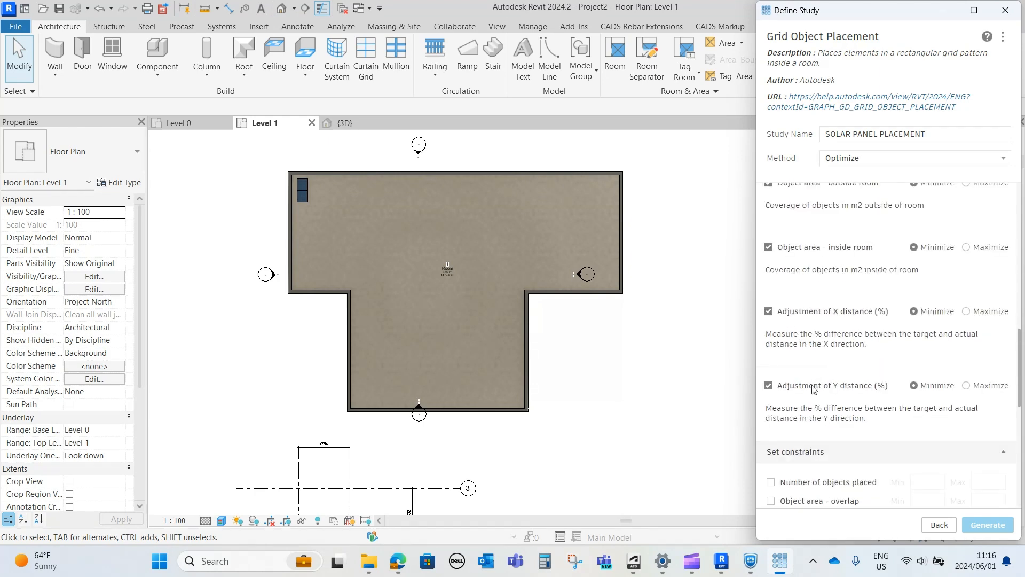
scroll(844, 398, "down", 10)
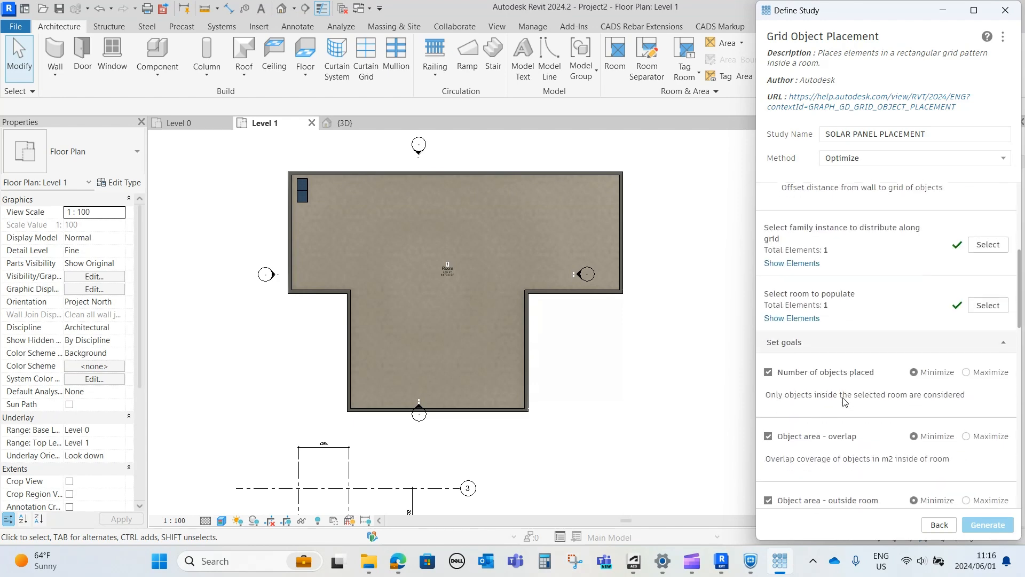
scroll(843, 389, "up", 10)
scroll(843, 384, "down", 10)
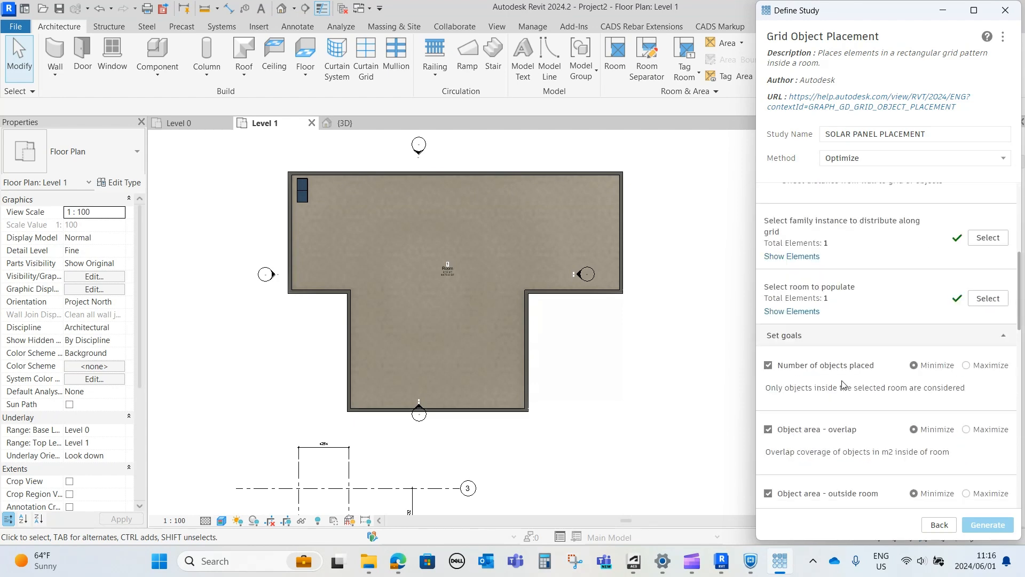
scroll(789, 363, "down", 4)
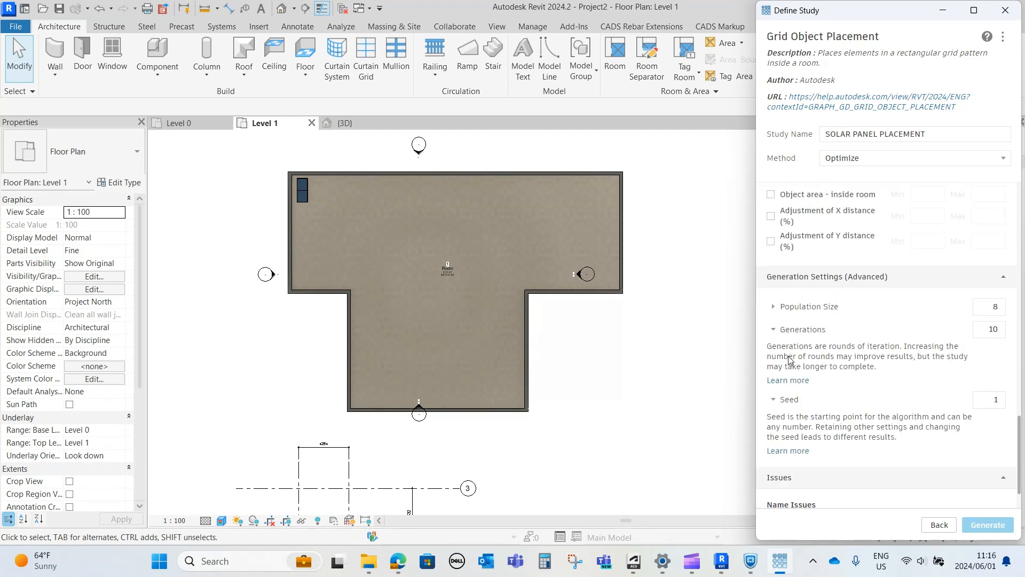
left_click(783, 328)
scroll(881, 363, "up", 8)
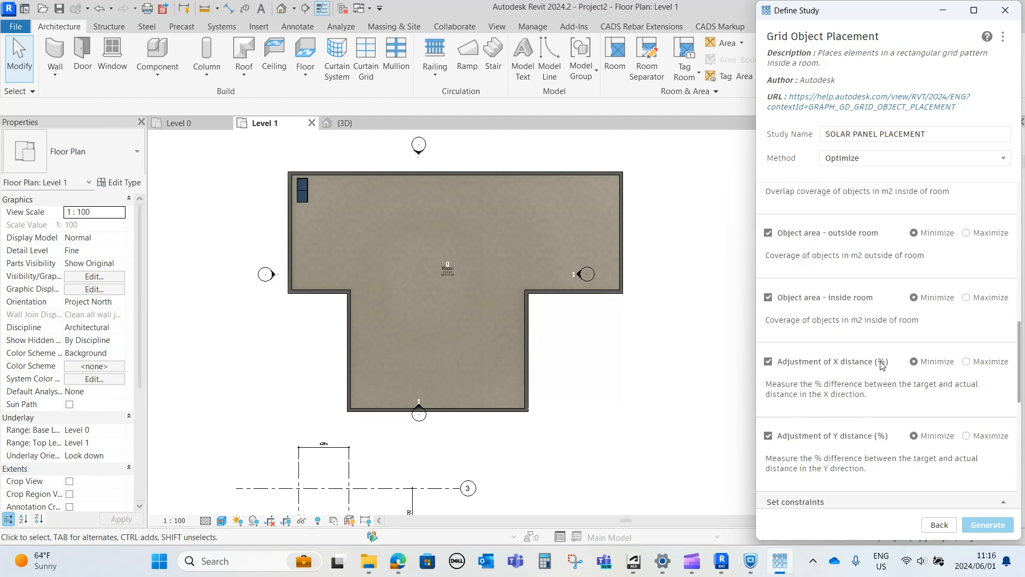
scroll(849, 339, "up", 3)
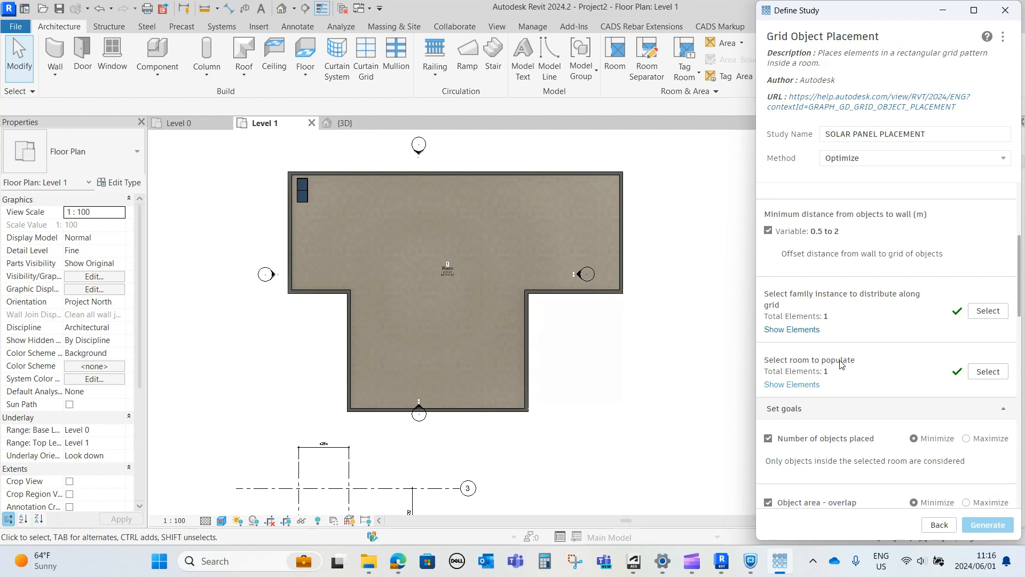
scroll(830, 312, "up", 5)
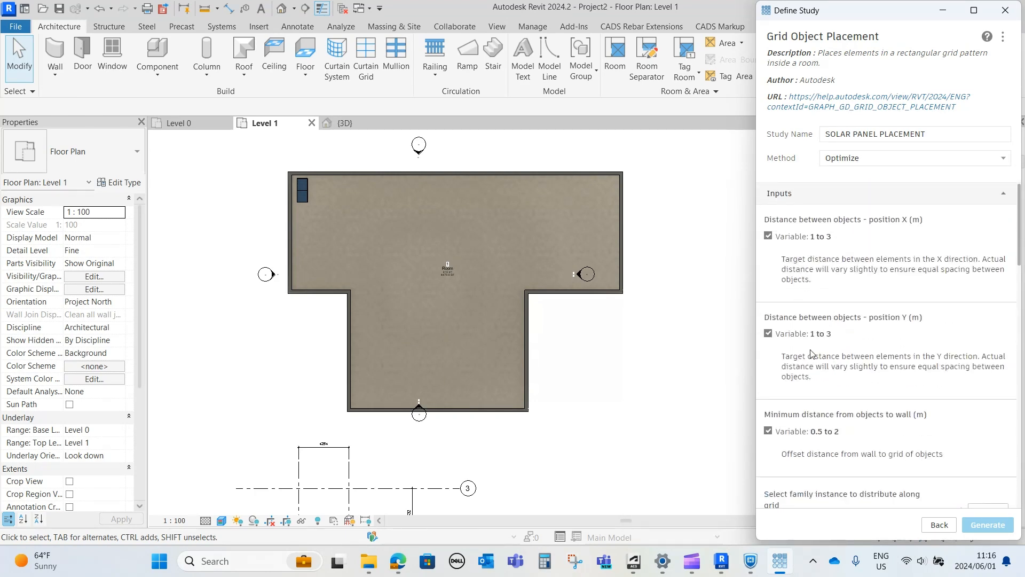
scroll(843, 458, "down", 5)
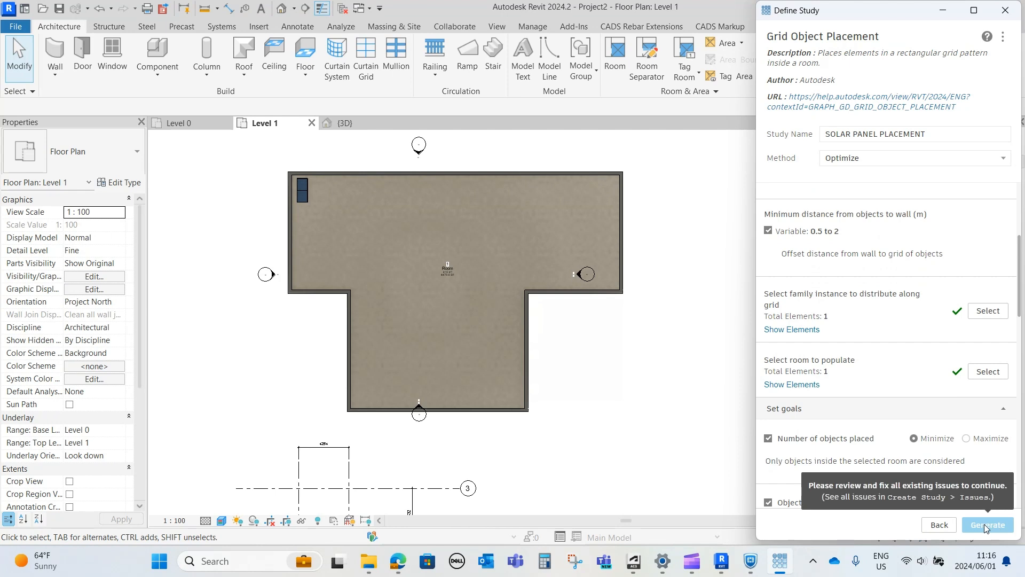
scroll(858, 371, "down", 18)
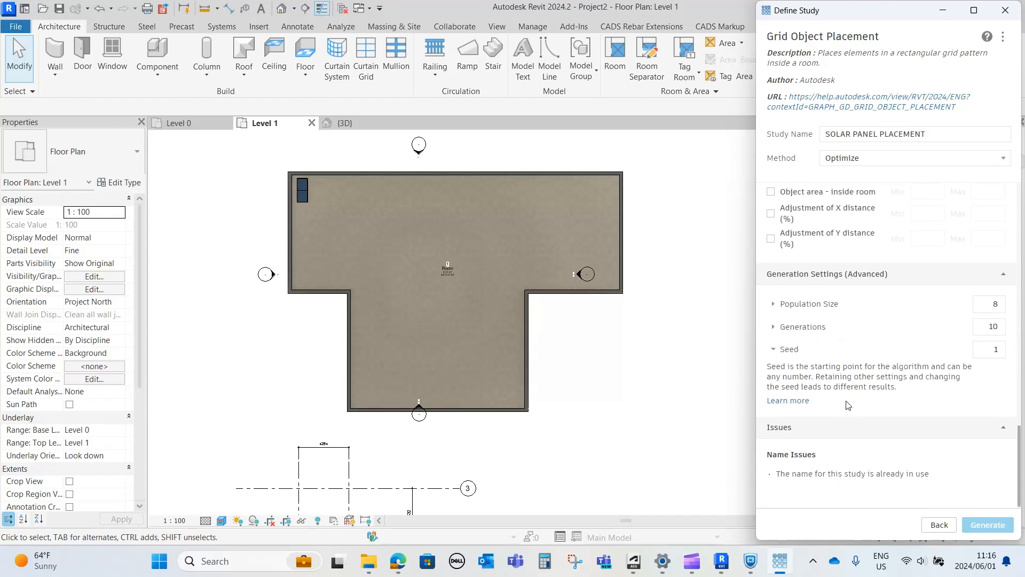
Rename the study SOLAR PANEL PLACEMENT-1 and generate its outcomes
scroll(854, 374, "up", 15)
left_click(930, 134)
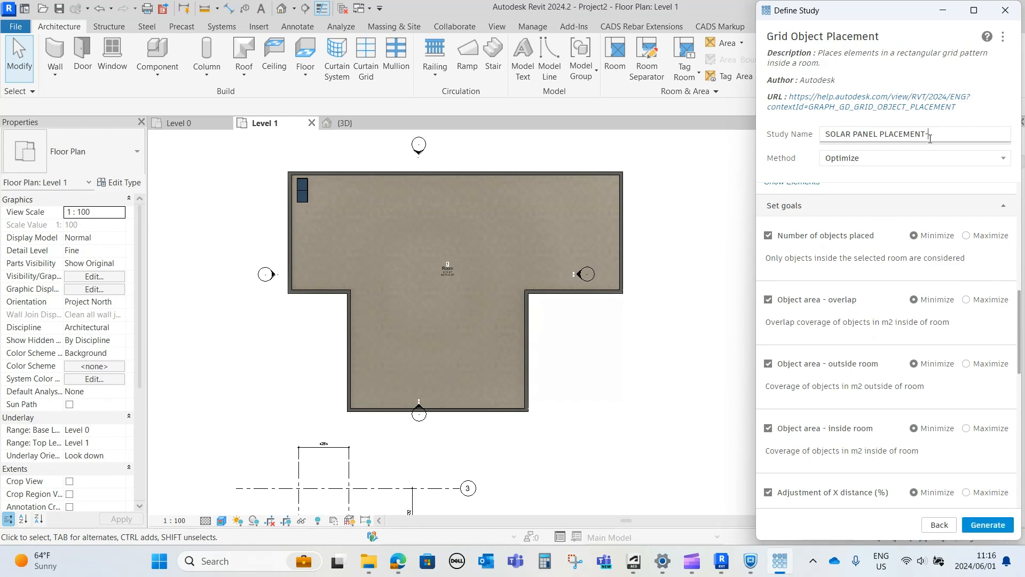
left_click(984, 524)
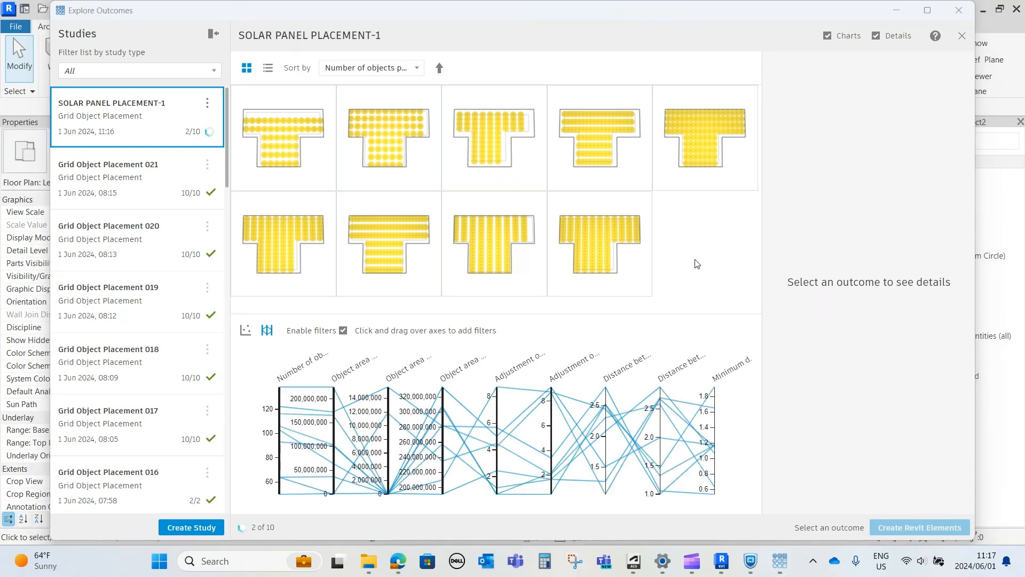
Create Revit elements from the fourth outcome, with 1.27 m X and 2.69 m Y spacing, and minimize the outcomes window
left_click(584, 142)
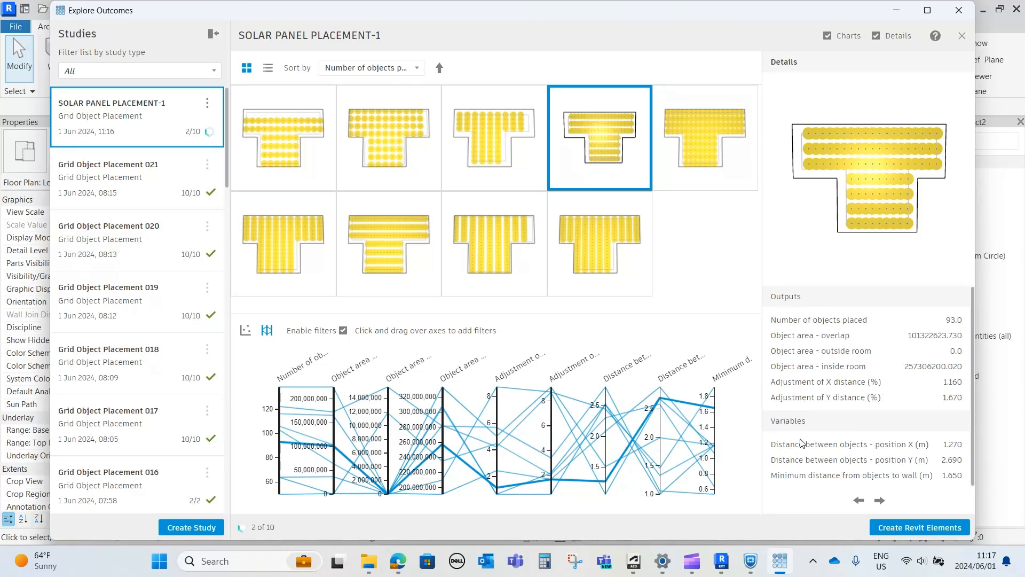
left_click(891, 528)
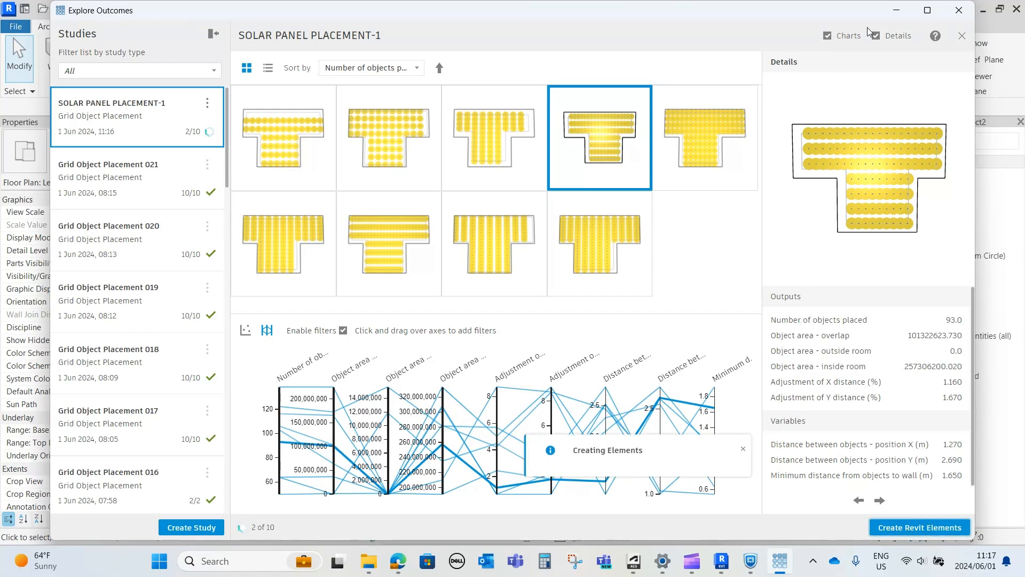
left_click(896, 10)
Inspect the generated solar panels in the 3D view and check one panel's elevation and offset from its host
scroll(563, 185, "down", 2)
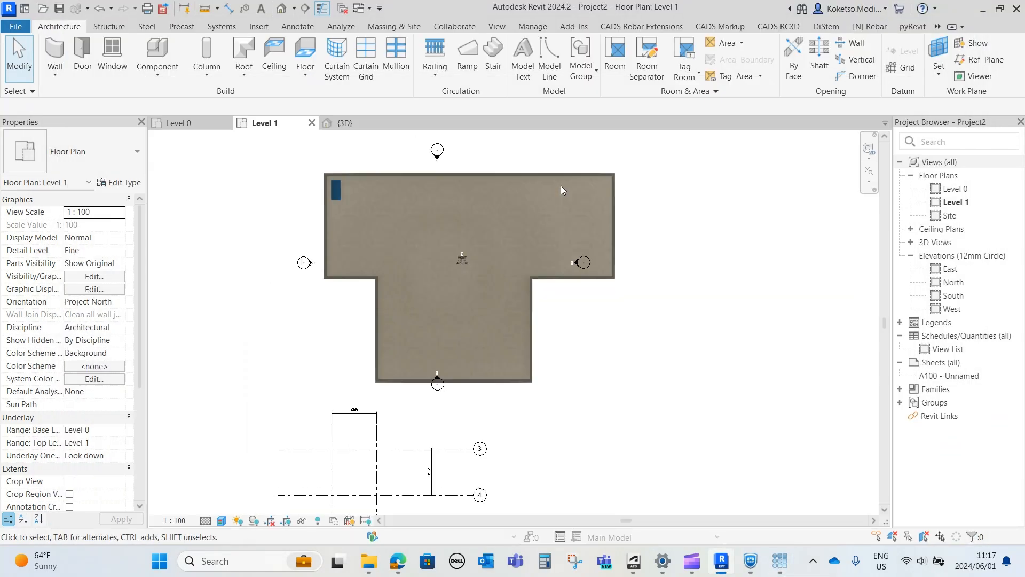
scroll(562, 185, "up", 2)
left_click(352, 123)
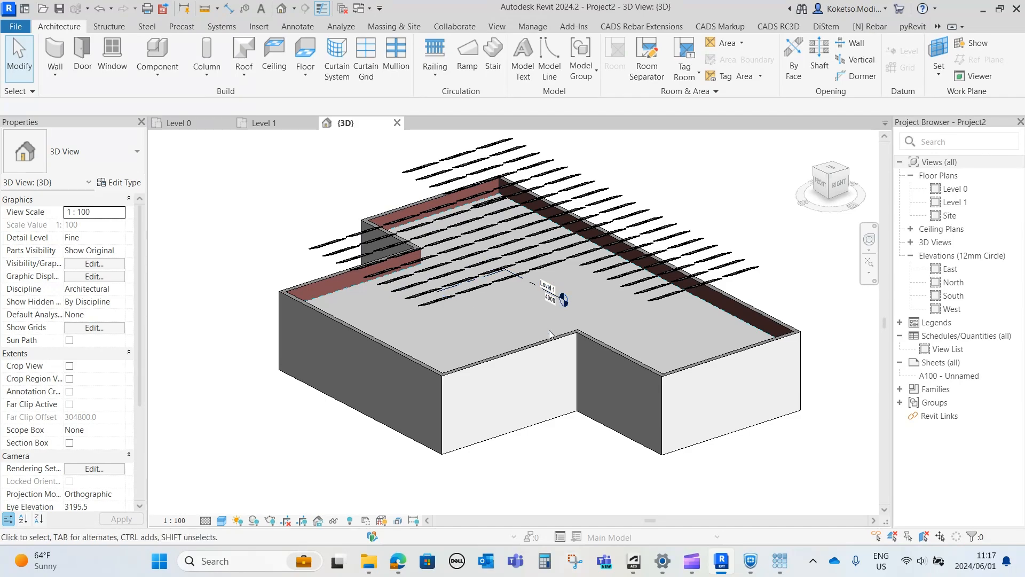
middle_click_drag(482, 378, 640, 354, "shift")
left_click(570, 321)
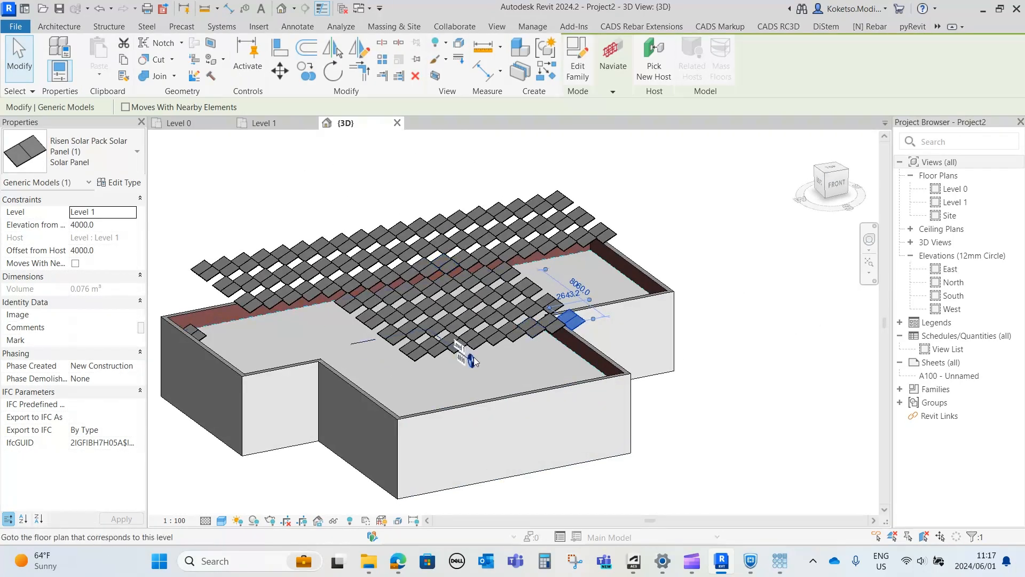
middle_click_drag(559, 320, 598, 341, "shift")
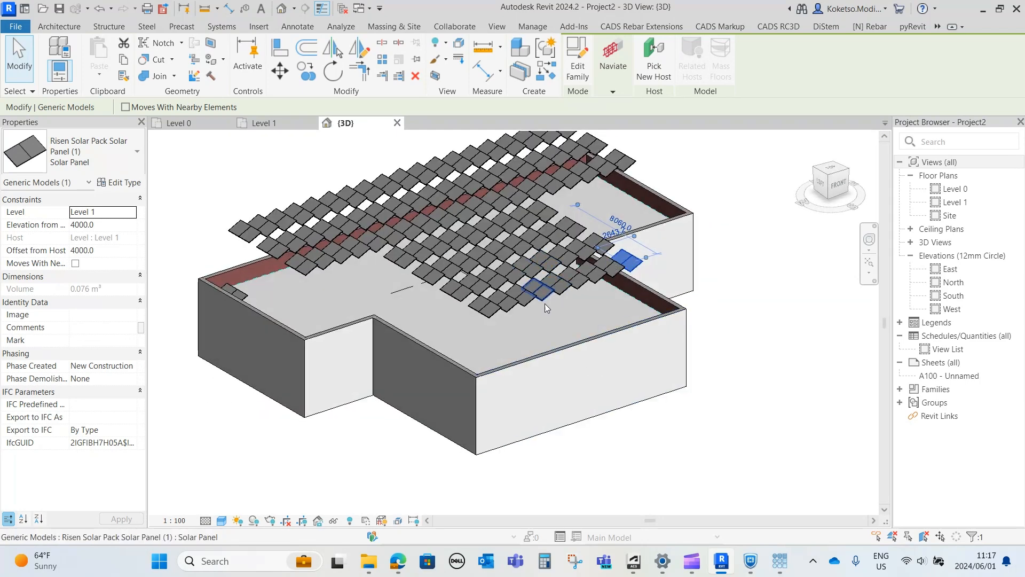
Clear the selection and select the original solar panel in the building's corner to check its elevation and host
right_click(350, 434)
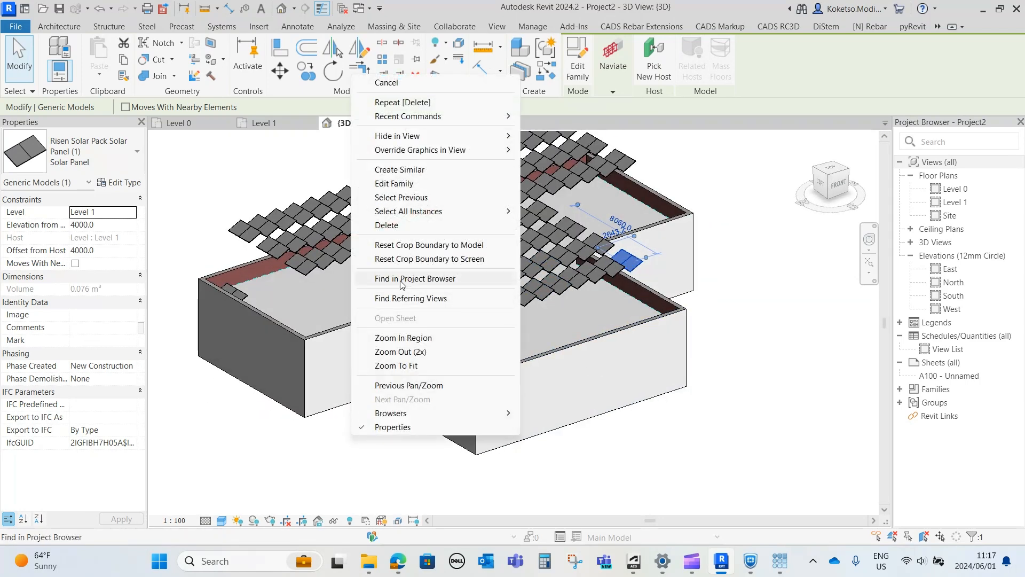
key("Escape")
key("Escape")
left_click(239, 295)
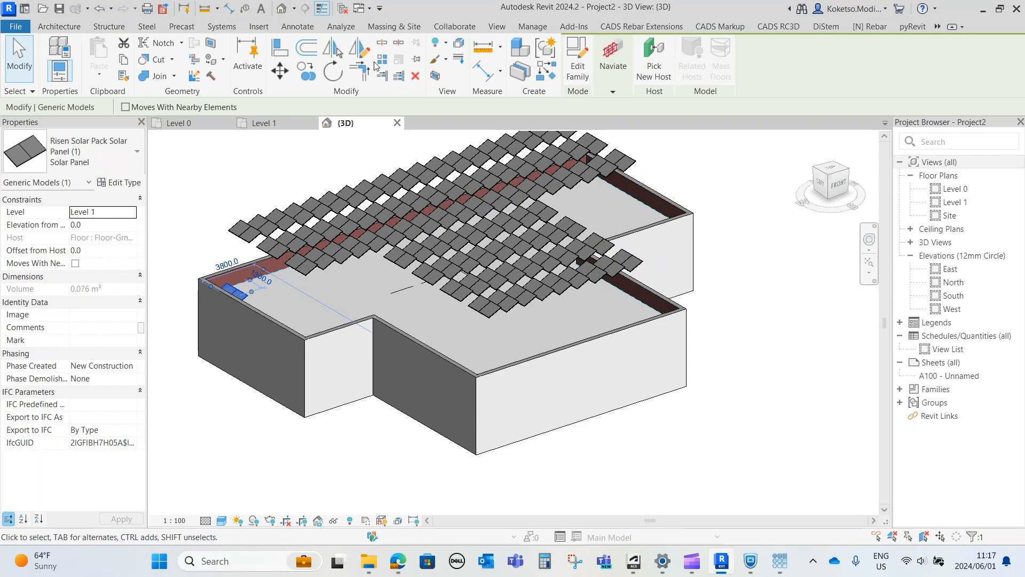
Delete the original corner solar panel and set the elevation from level of all remaining solar panels visible in the view to 0
key("Delete")
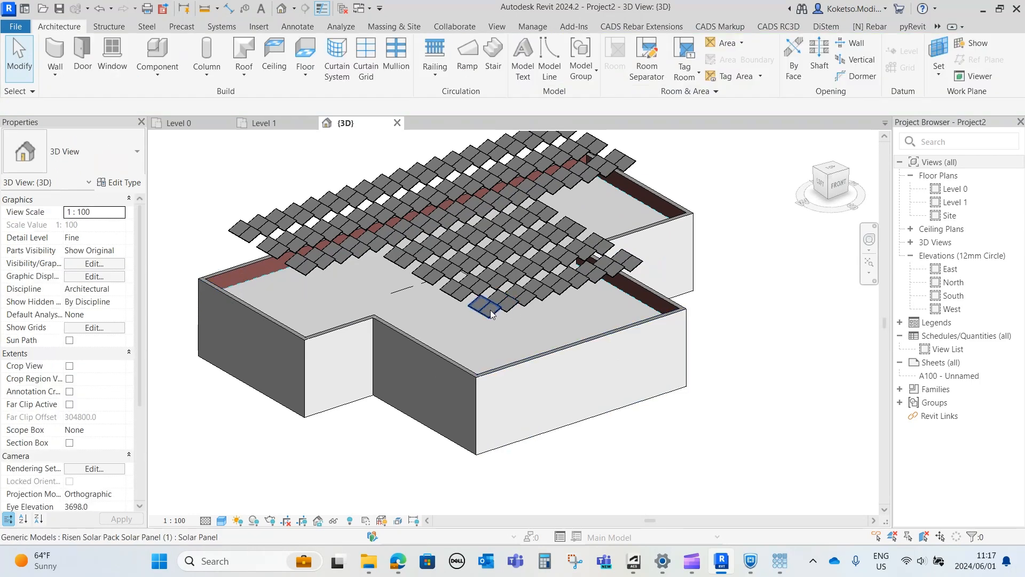
left_click(515, 306)
right_click(348, 439)
mouse_move(435, 213)
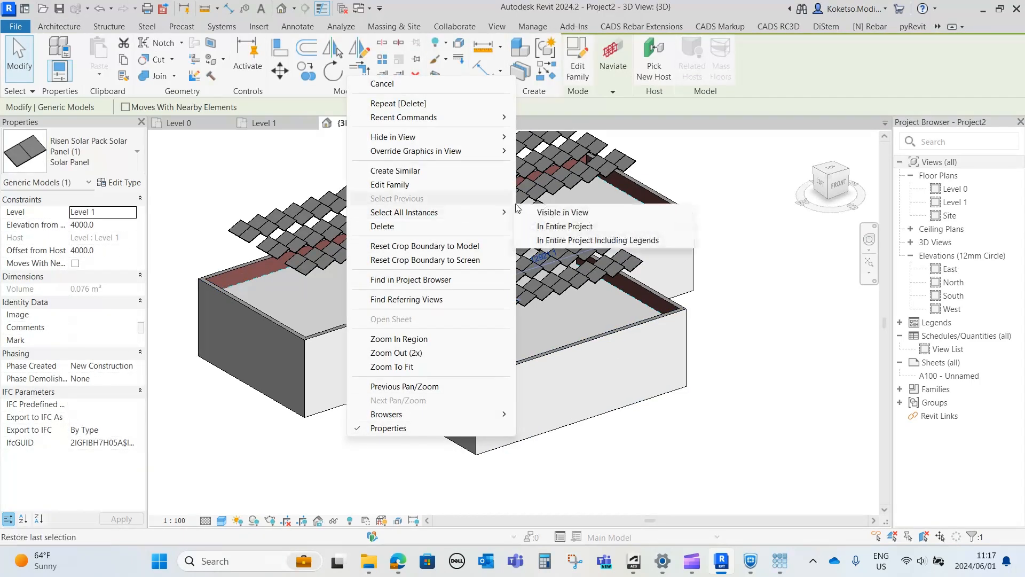
left_click(555, 213)
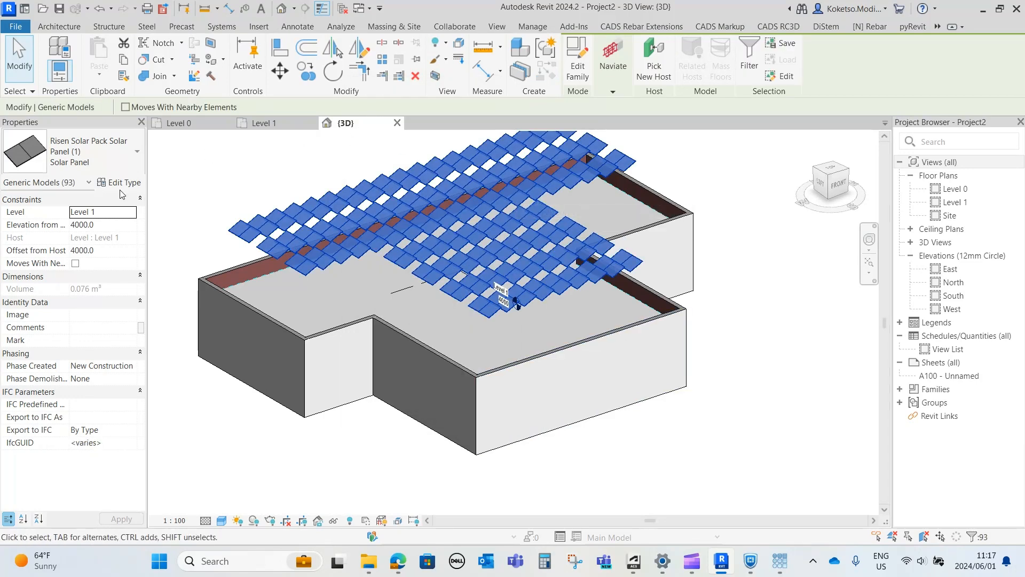
left_click(99, 226)
double_click(98, 225)
type("0")
left_click(109, 249)
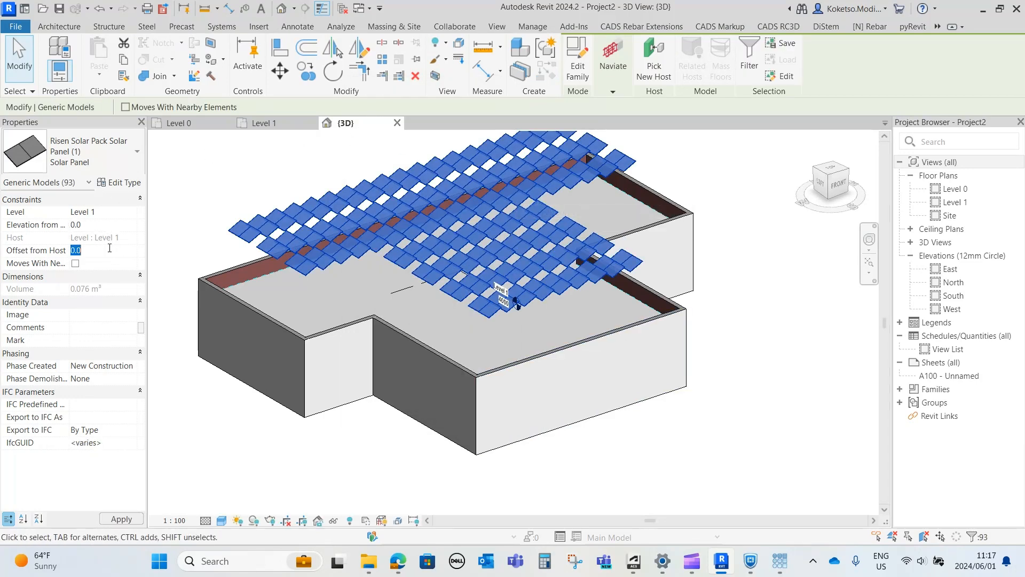
Clear the selection and examine from several angles how the solar panels sit on the roof slab
middle_click_drag(701, 318, 587, 331, "shift")
left_click(243, 166)
scroll(254, 179, "up", 4)
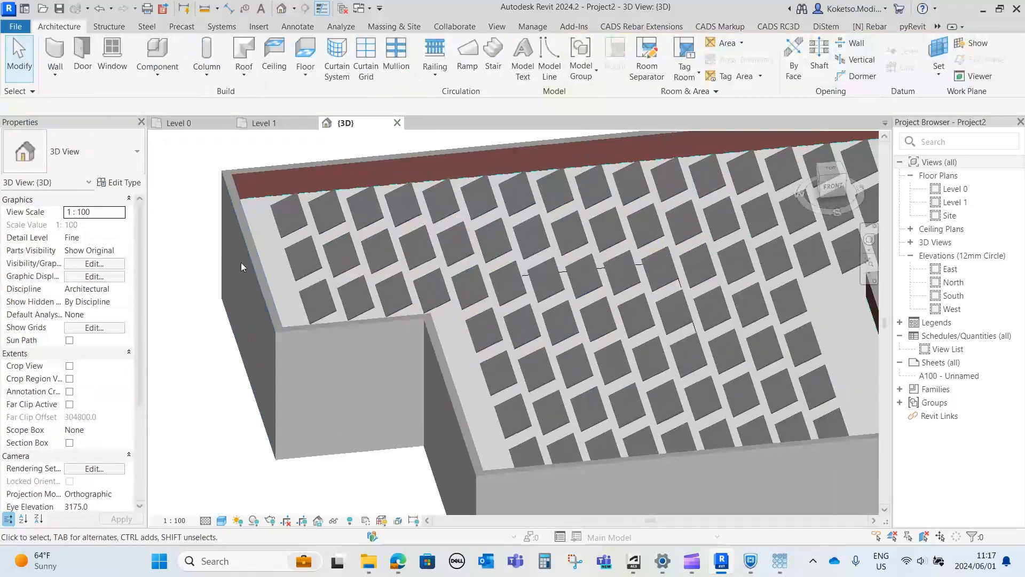
middle_click_drag(241, 262, 409, 302, "shift")
scroll(397, 305, "down", 3)
middle_click_drag(673, 380, 893, 330, "shift")
scroll(700, 411, "up", 2)
scroll(607, 351, "down", 2)
Create a new multi-category schedule for the New Construction phase, keeping the name Multi-Category Schedule
left_click(956, 335)
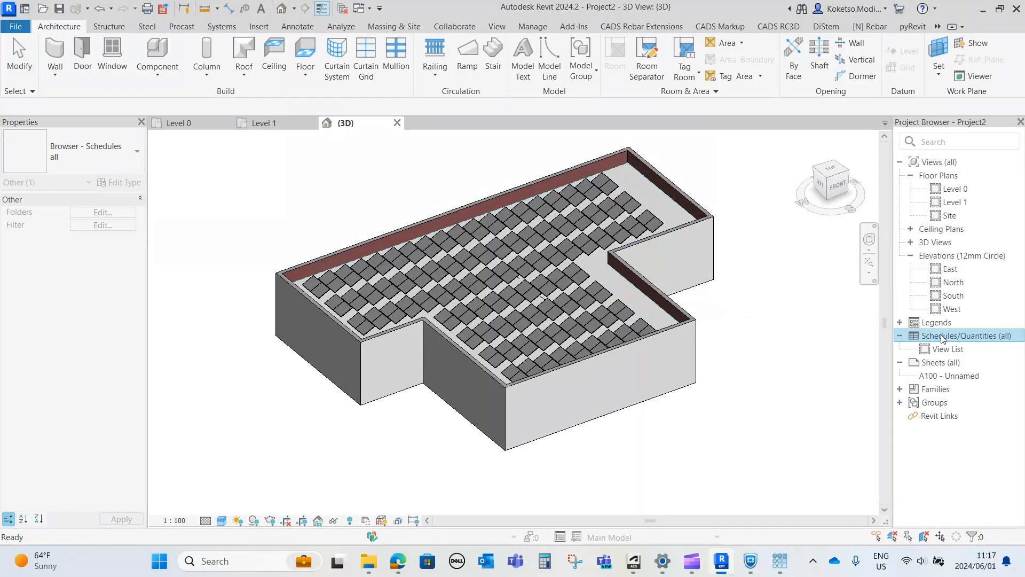
right_click(943, 337)
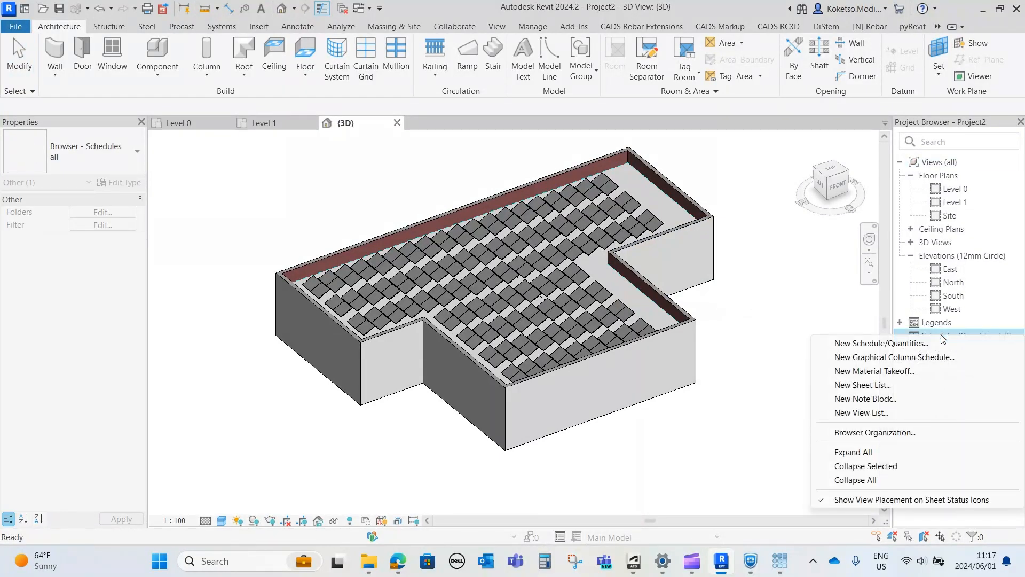
left_click(870, 344)
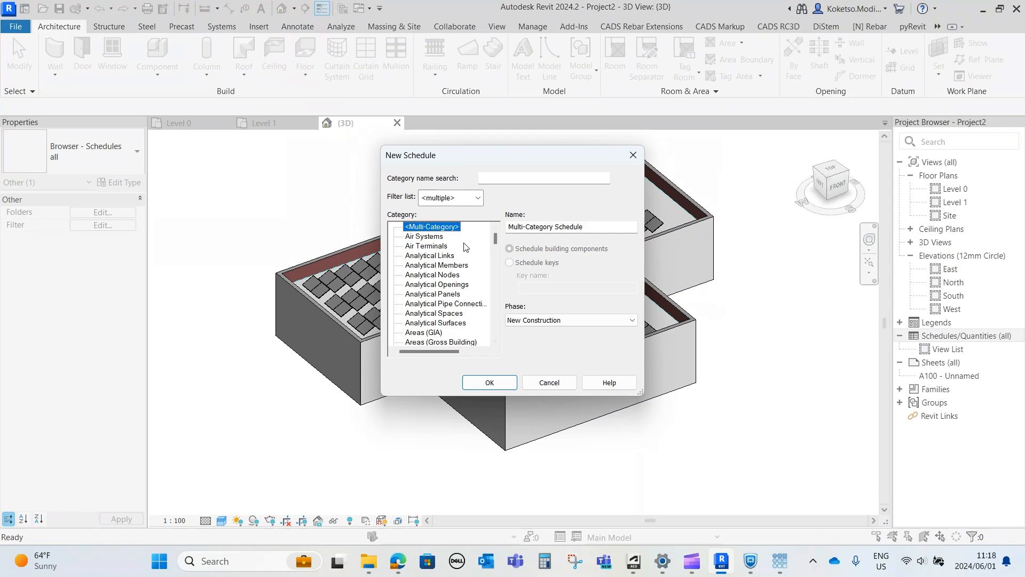
left_click(489, 382)
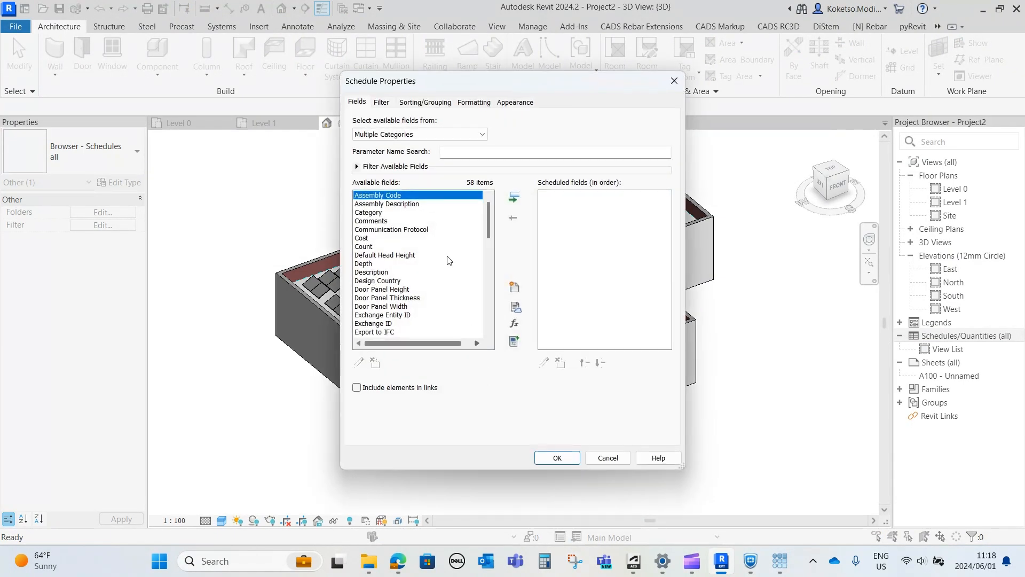
Find the Type and Category parameters and add both to the scheduled fields
left_click(472, 152)
type("TYP")
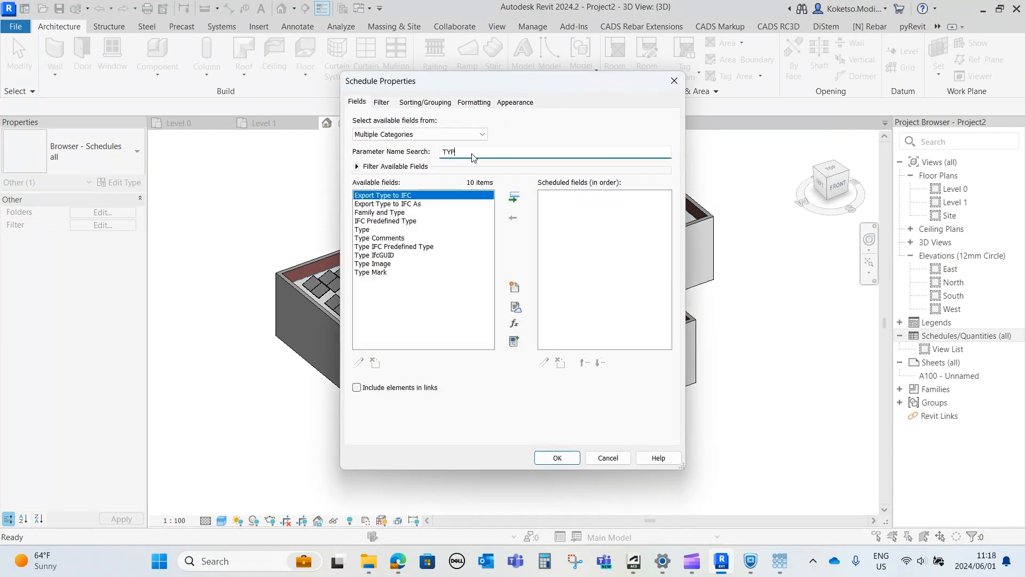
left_click(382, 239)
left_click(394, 230)
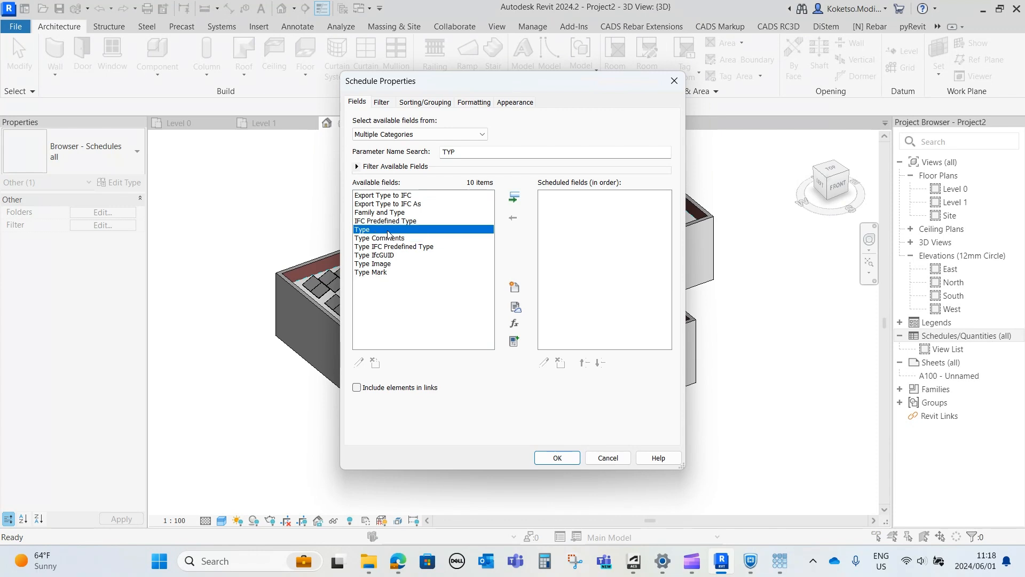
left_click(514, 197)
double_click(460, 155)
type("CA")
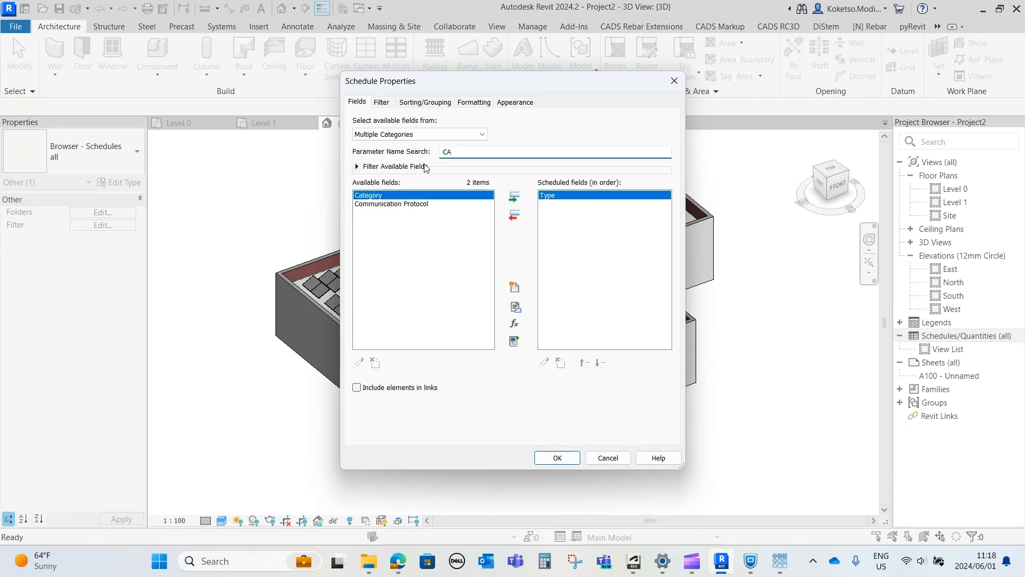
left_click(516, 200)
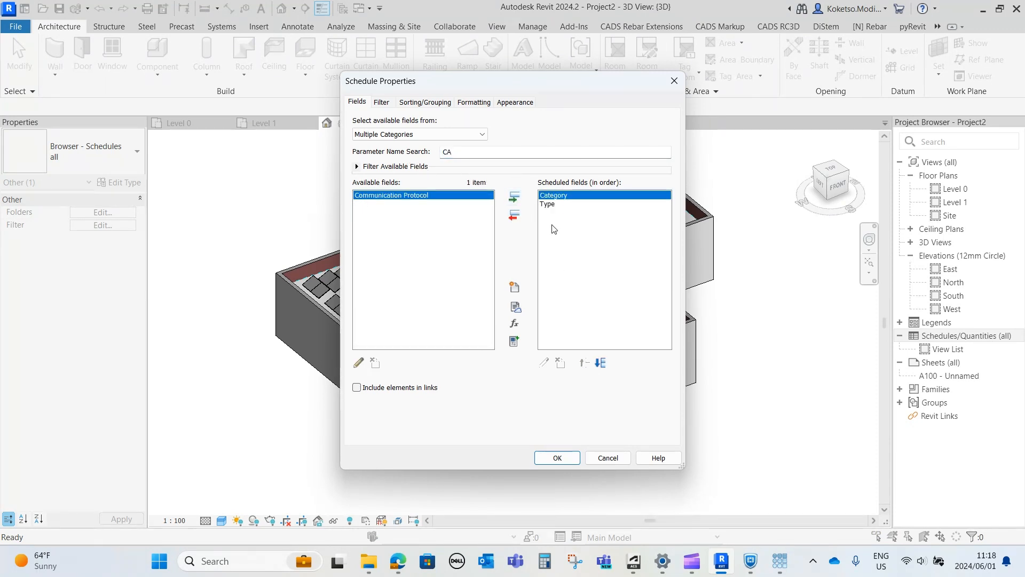
Add the Family and Count fields after Type and finish creating the schedule
left_click(549, 205)
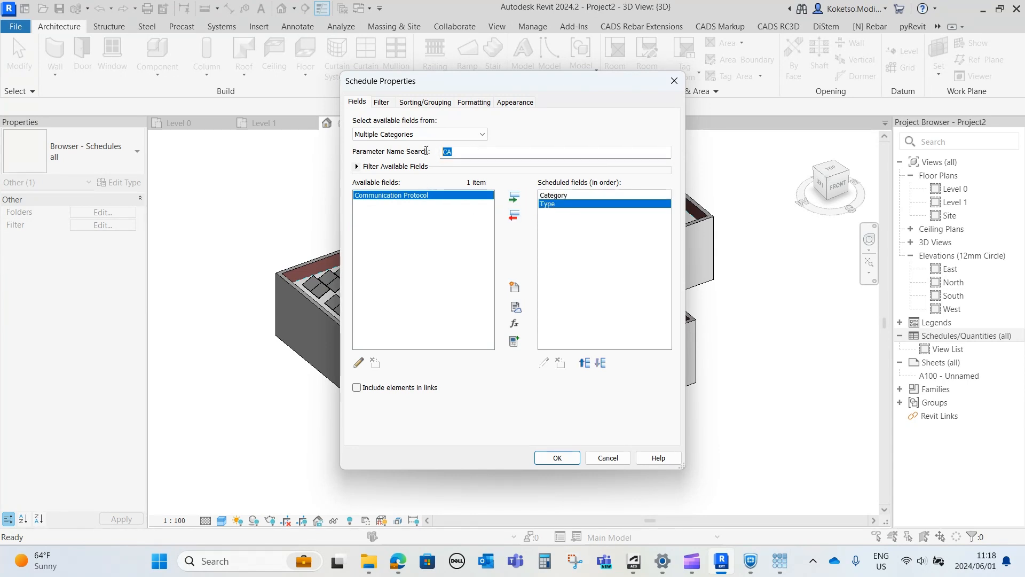
type("FA")
left_click(368, 204)
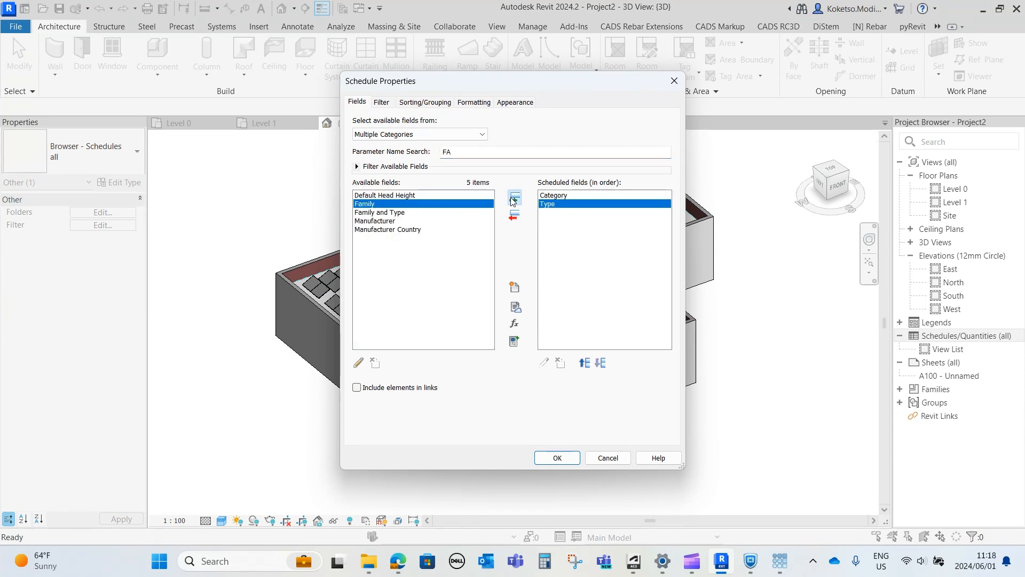
left_click(514, 198)
double_click(449, 152)
type("CO")
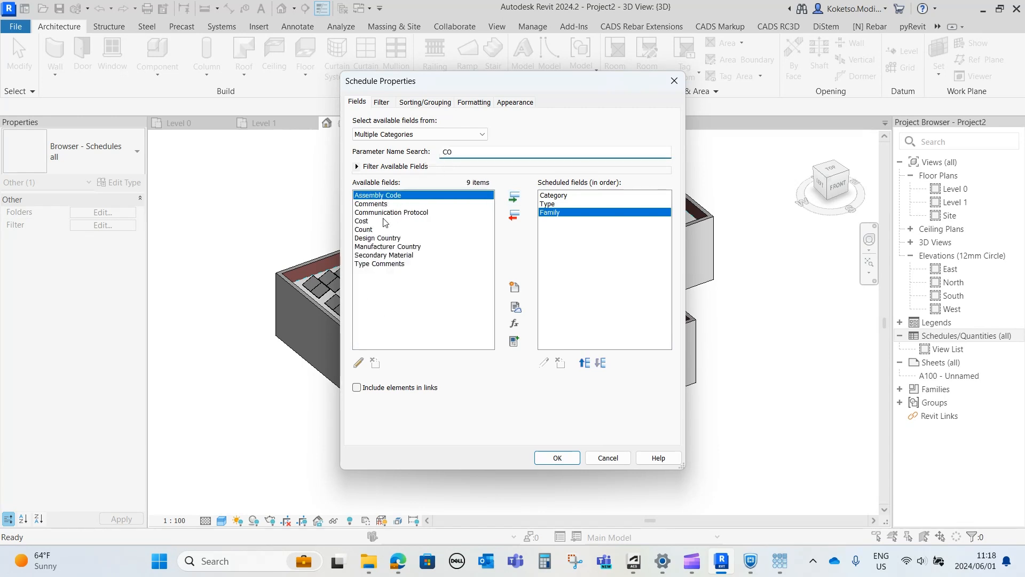
left_click(368, 229)
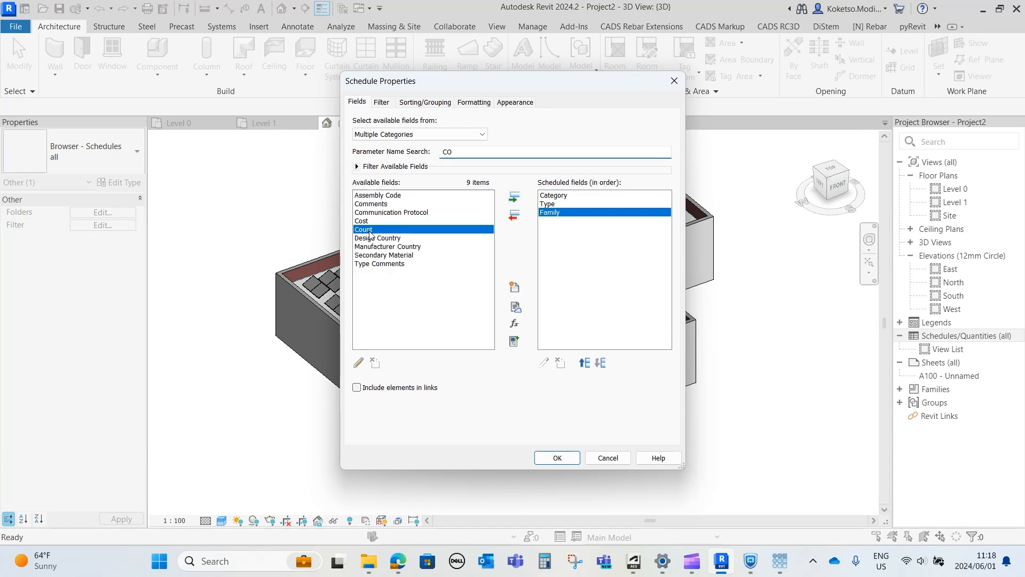
left_click(514, 198)
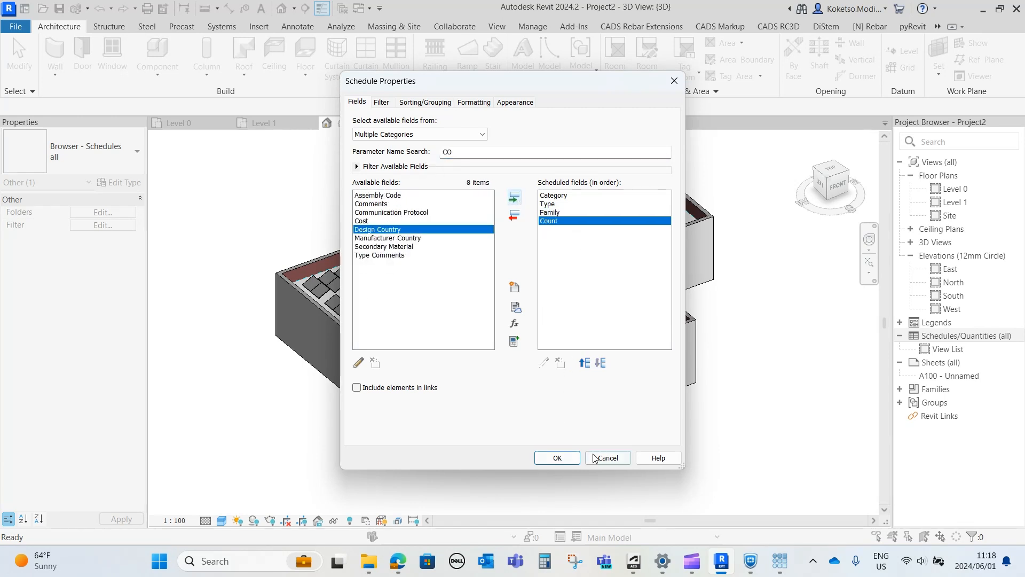
left_click(557, 457)
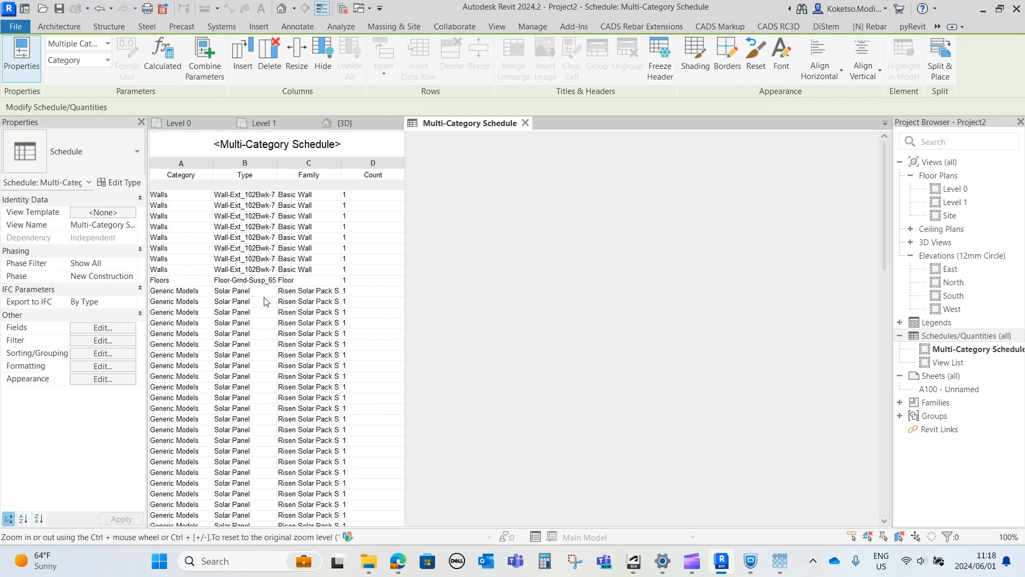
Sort the schedule by Category, then by Type, then by Family, all ascending
left_click(87, 330)
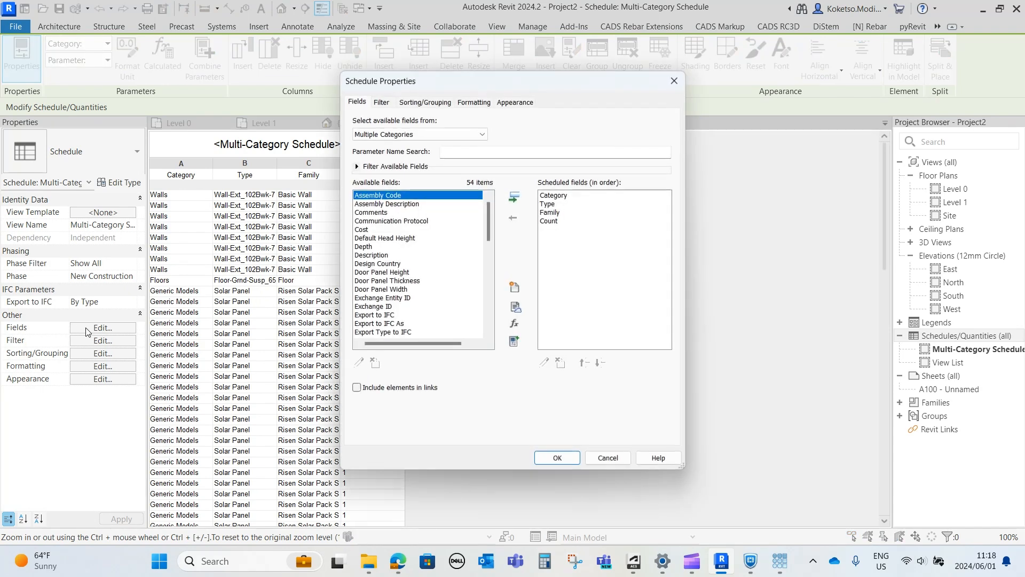
left_click(424, 102)
left_click(438, 122)
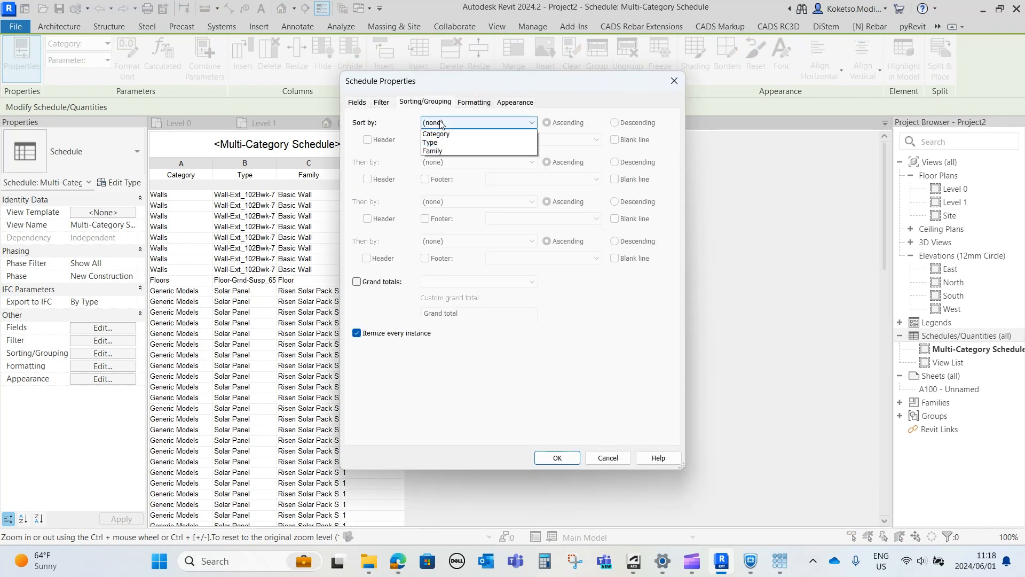
left_click(440, 140)
left_click(442, 162)
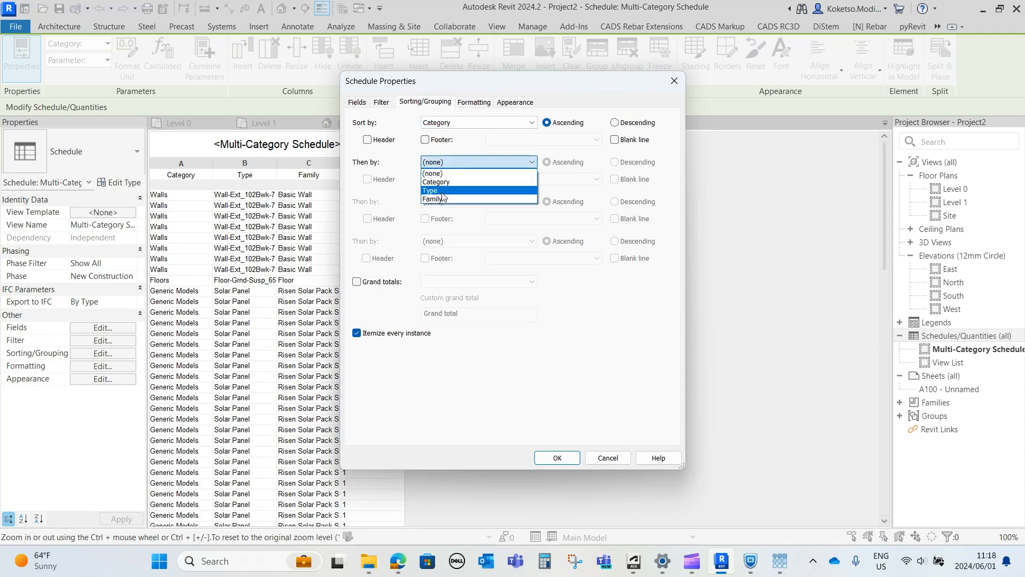
left_click(441, 191)
left_click(481, 201)
left_click(443, 238)
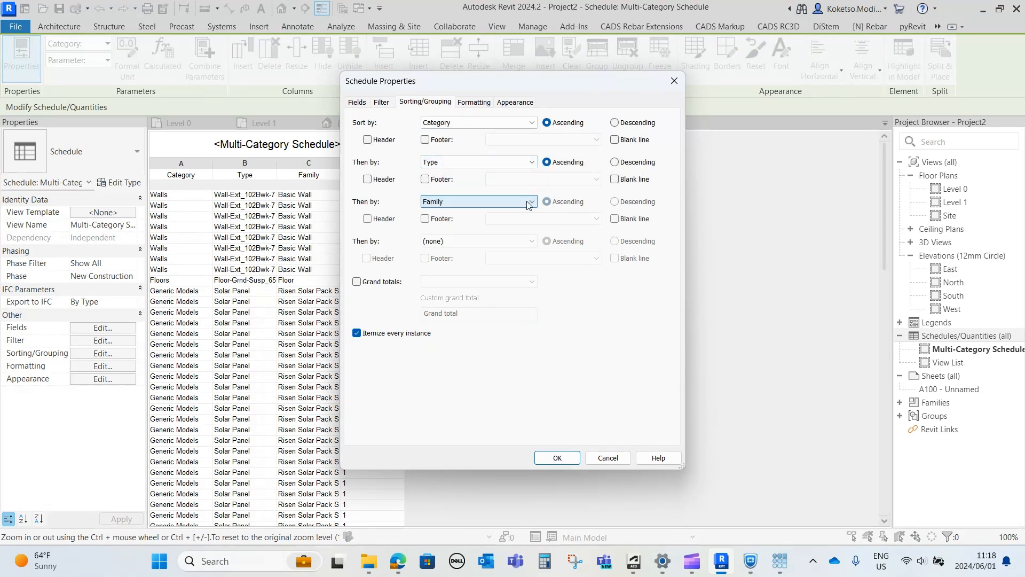
Add blank lines and title, count and totals footers to all three sorting levels, and enable grand totals for the schedule
left_click(614, 139)
left_click(615, 179)
left_click(614, 218)
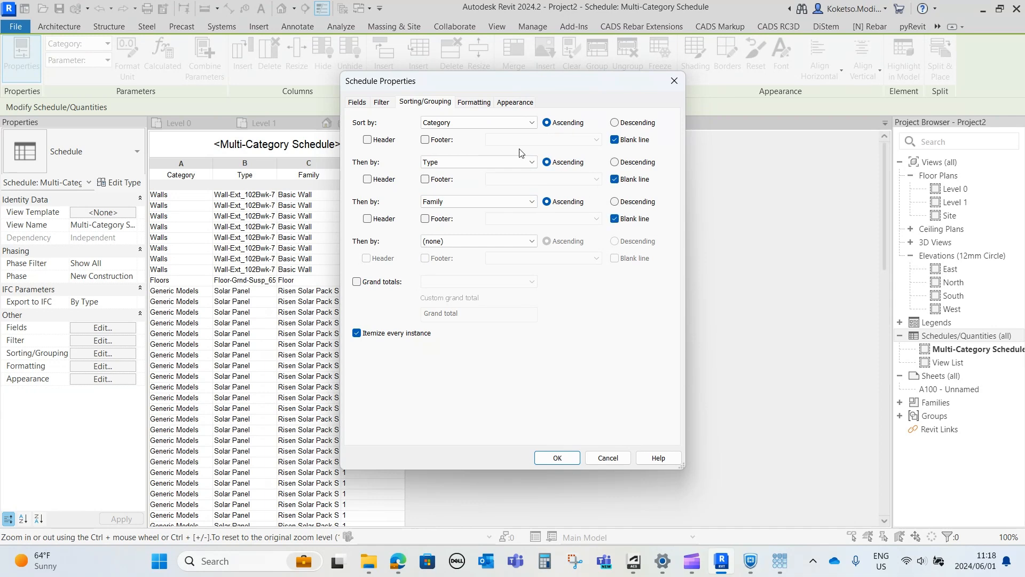
left_click(425, 139)
left_click(425, 179)
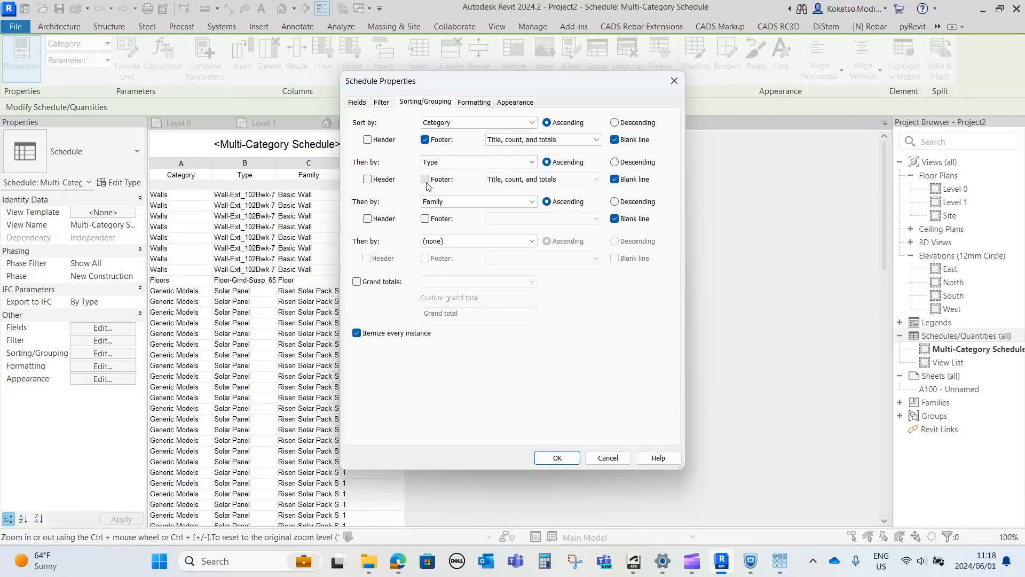
left_click(424, 219)
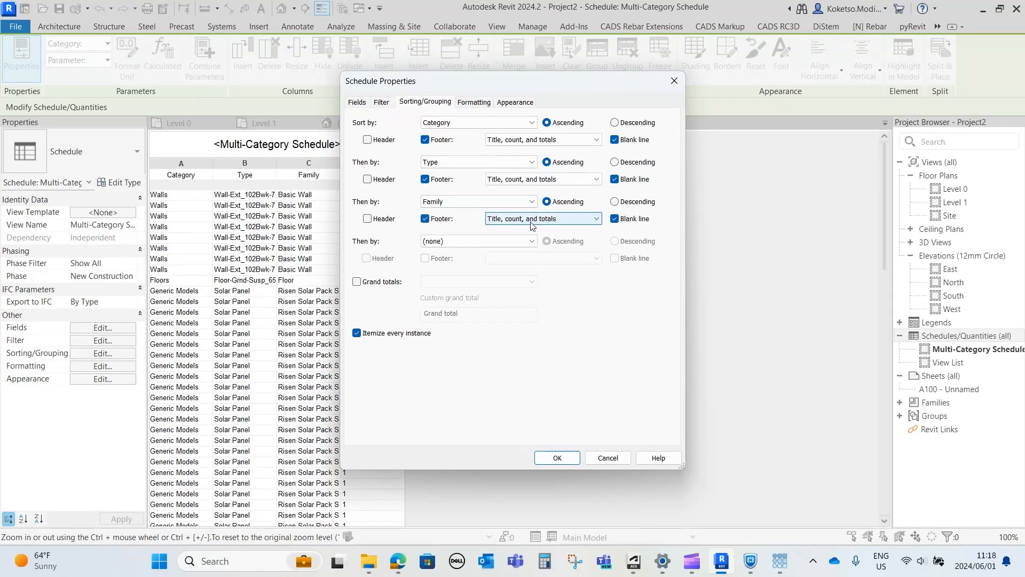
left_click(357, 281)
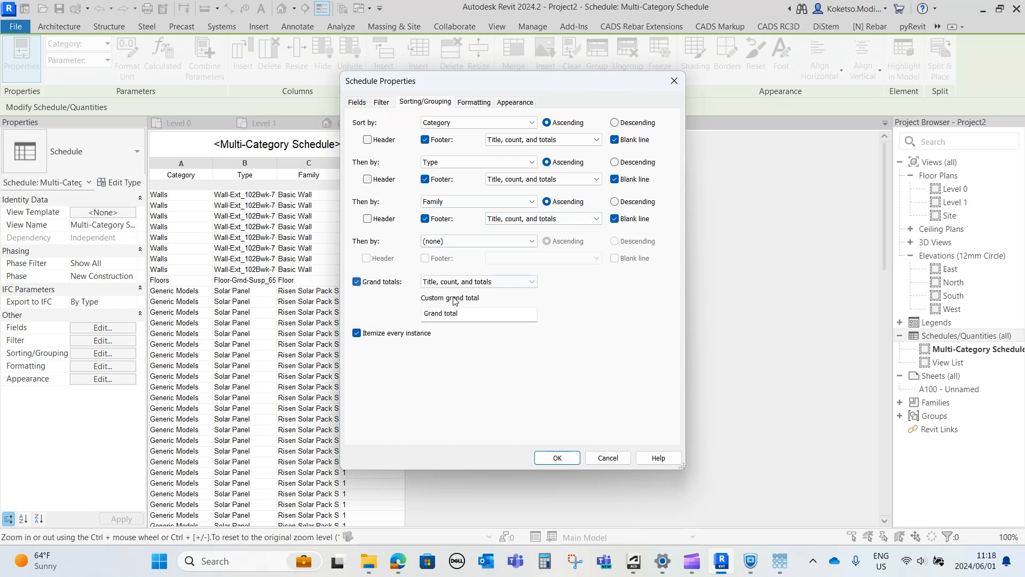
left_click(557, 457)
Check the solar panel count and the grand total at the end of the schedule, and return to its first rows
scroll(349, 226, "down", 5)
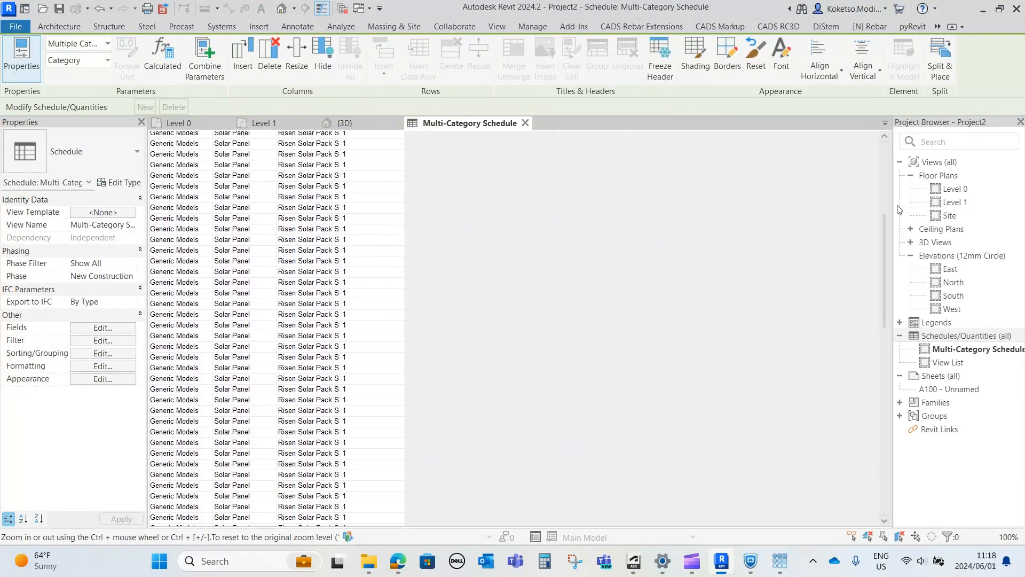
left_click_drag(885, 232, 878, 426)
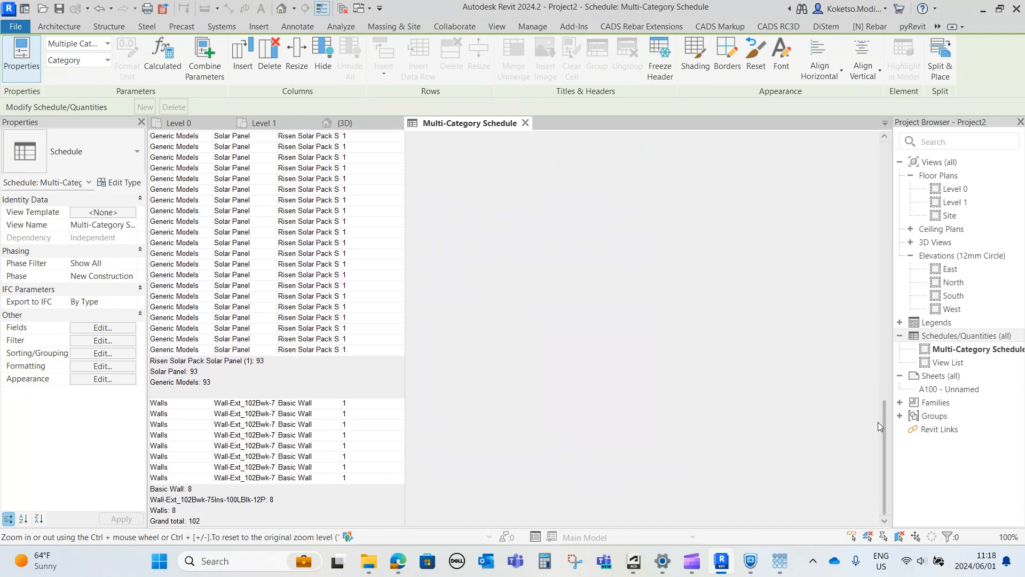
scroll(199, 394, "down", 1)
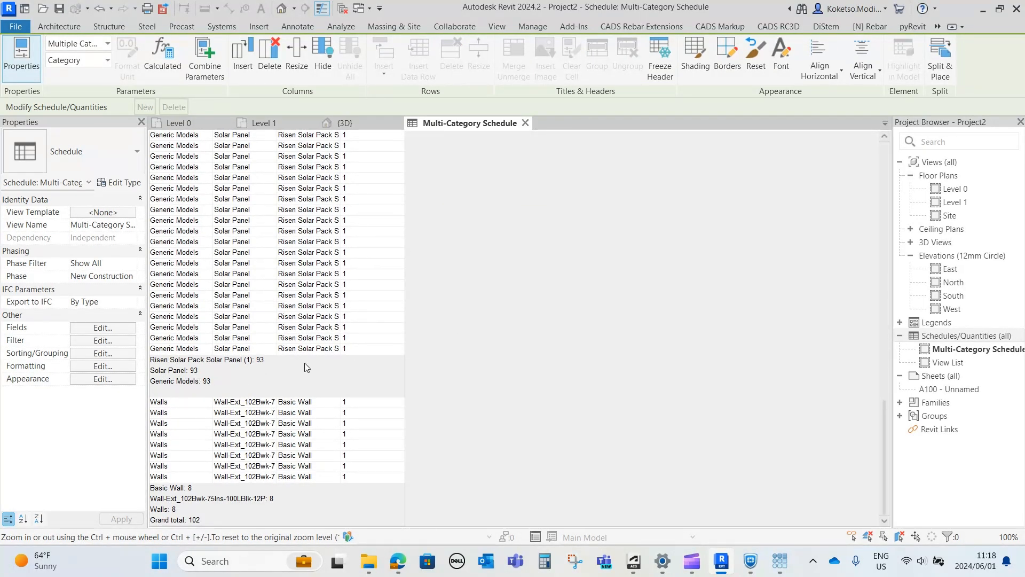
left_click_drag(884, 418, 858, 148)
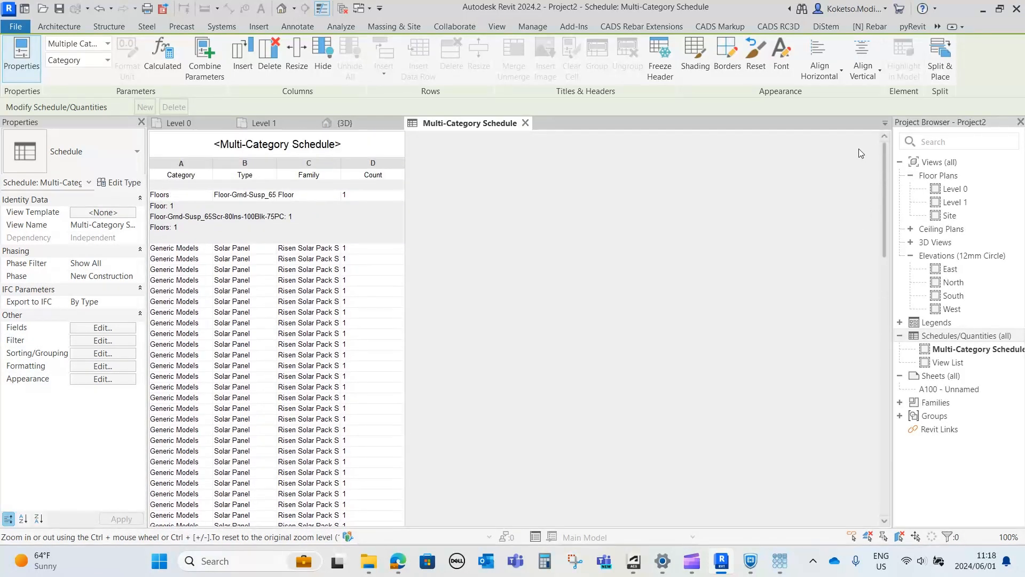
Return to the 3D view and delete all instances of the solar panel visible on the roof
left_click(342, 123)
middle_click_drag(705, 328, 698, 340, "shift")
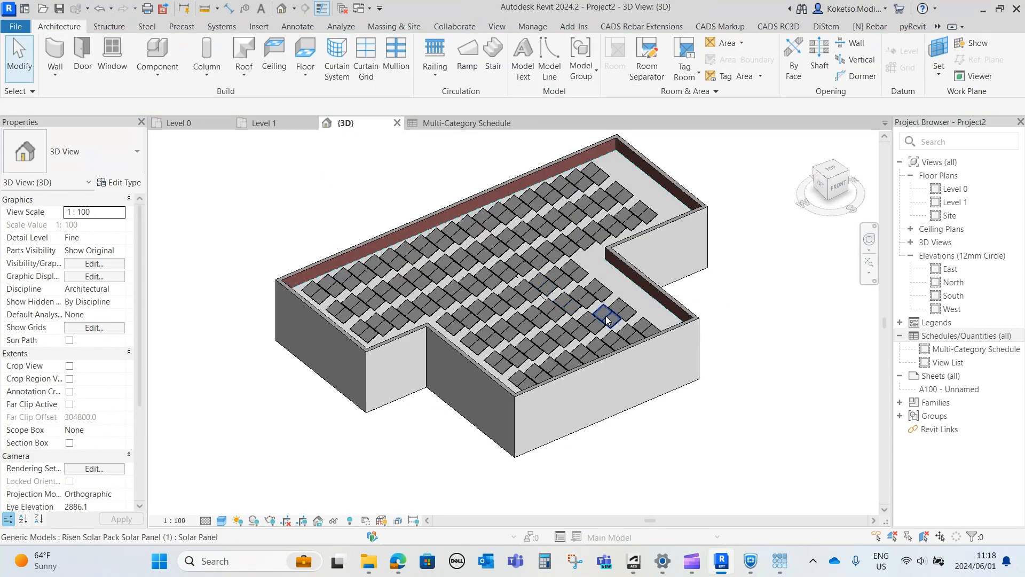
middle_click_drag(630, 333, 622, 292, "shift")
left_click(607, 293)
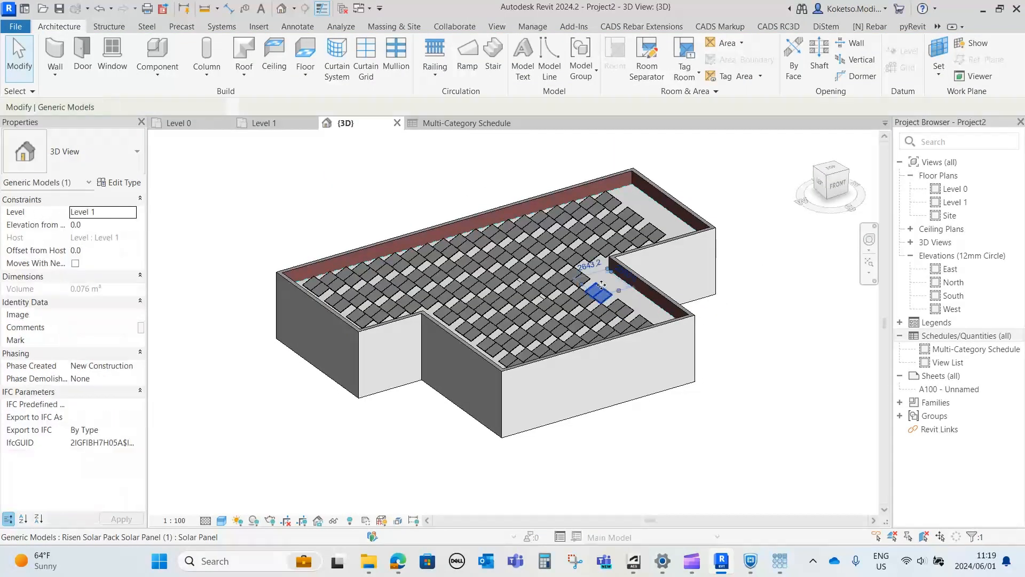
right_click(228, 425)
left_click(451, 204)
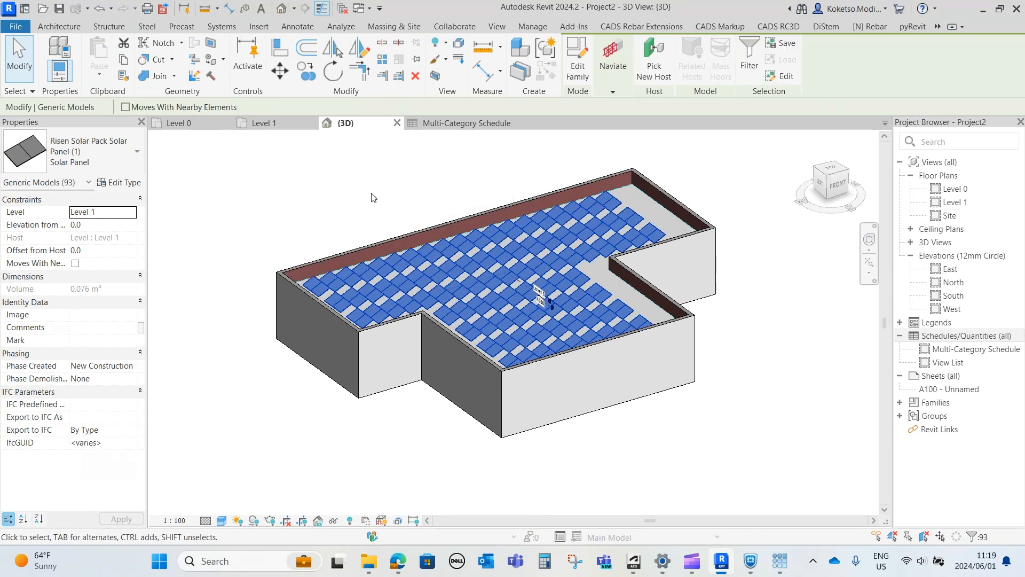
key("Delete")
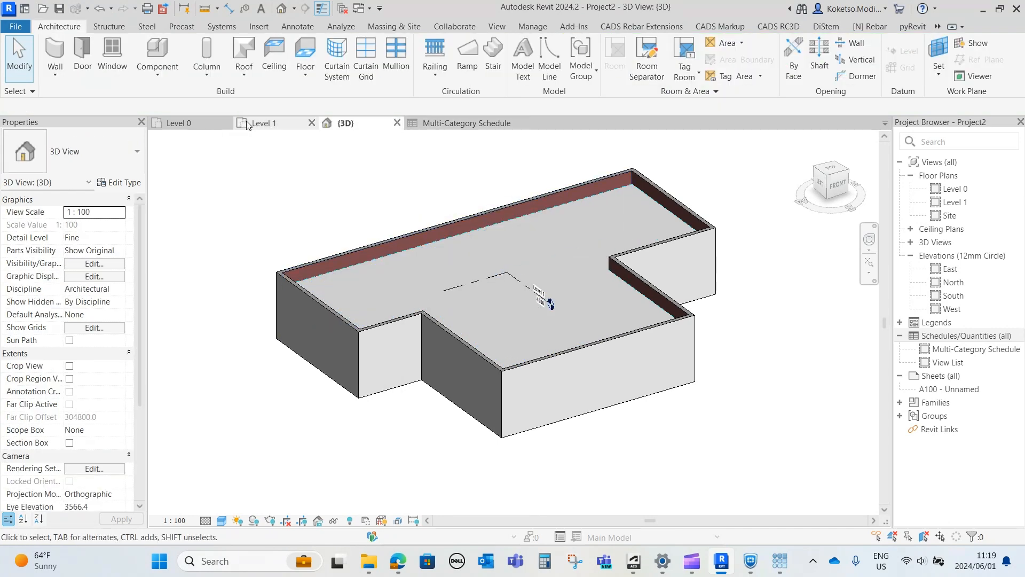
Place one Risen Solar Pack solar panel on the Level 1 plan, inside the upper-left corner of the roof
left_click(260, 124)
scroll(291, 208, "up", 2)
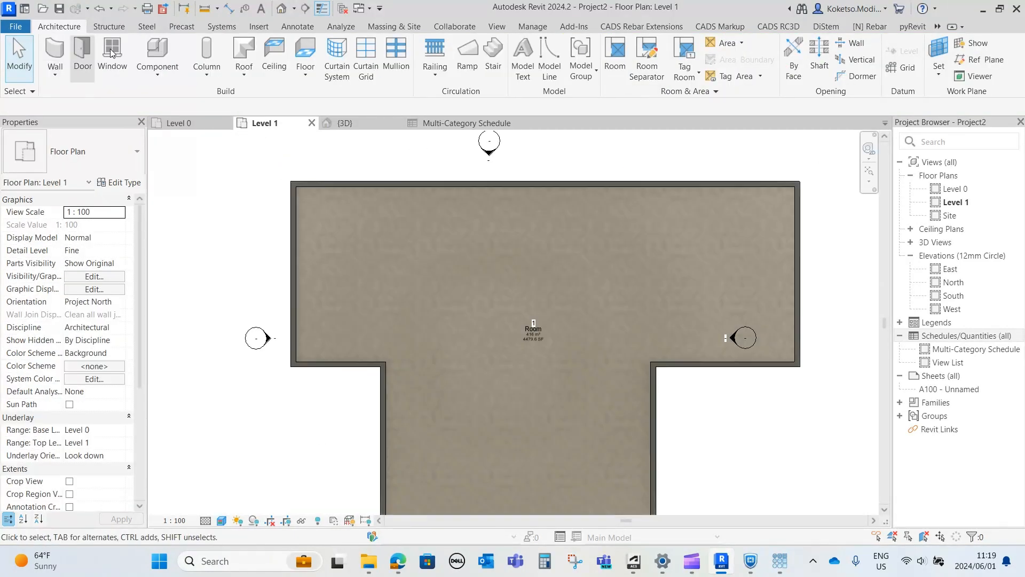
left_click(139, 51)
scroll(331, 216, "up", 3)
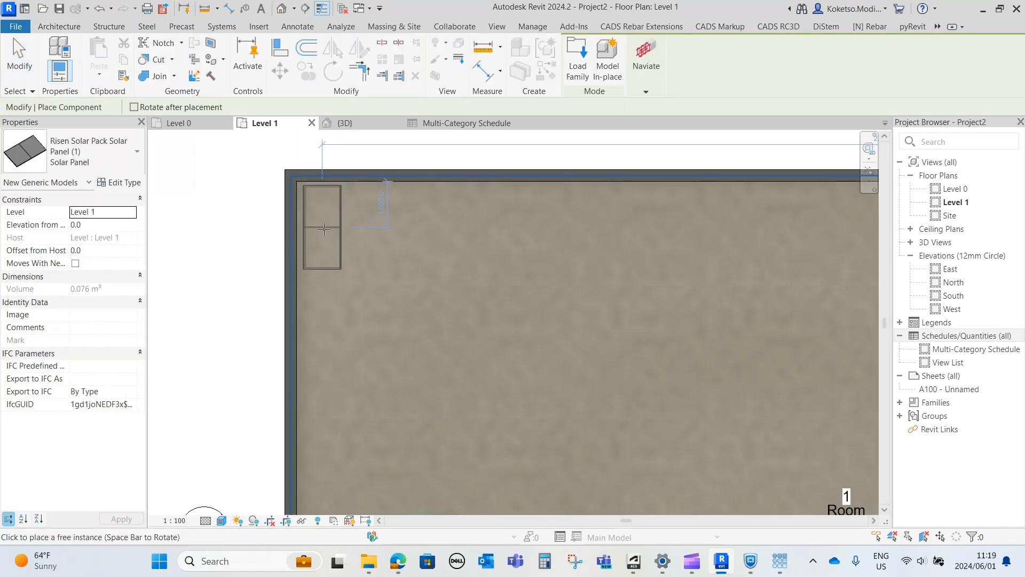
left_click(319, 227)
scroll(323, 240, "down", 2)
key("Escape")
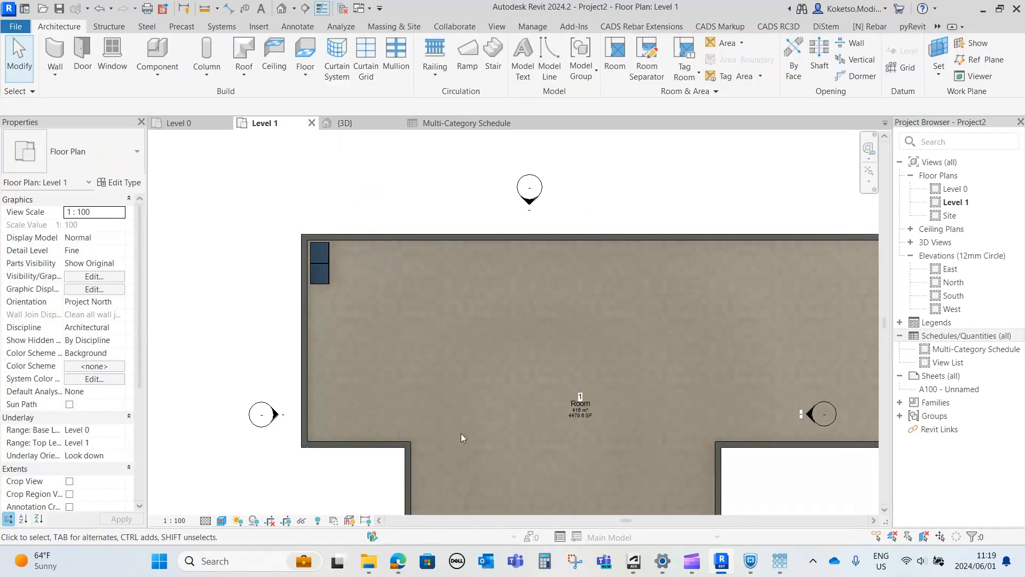
scroll(257, 248, "down", 2)
Create Revit elements from the last outcome in the SOLAR PANEL PLACEMENT-1 study, the one with the densest grid
left_click(779, 567)
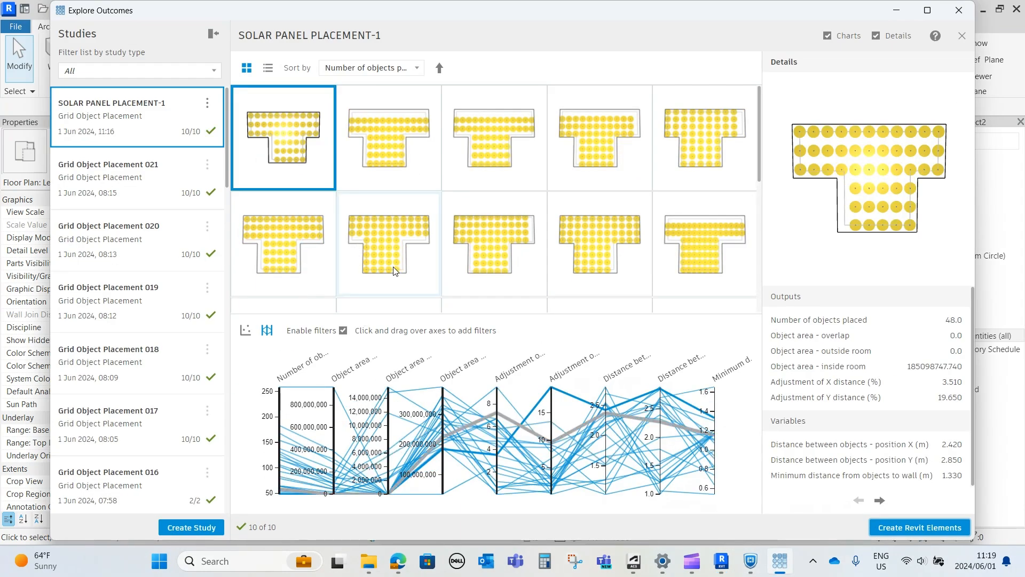
scroll(382, 253, "down", 5)
scroll(394, 265, "down", 1)
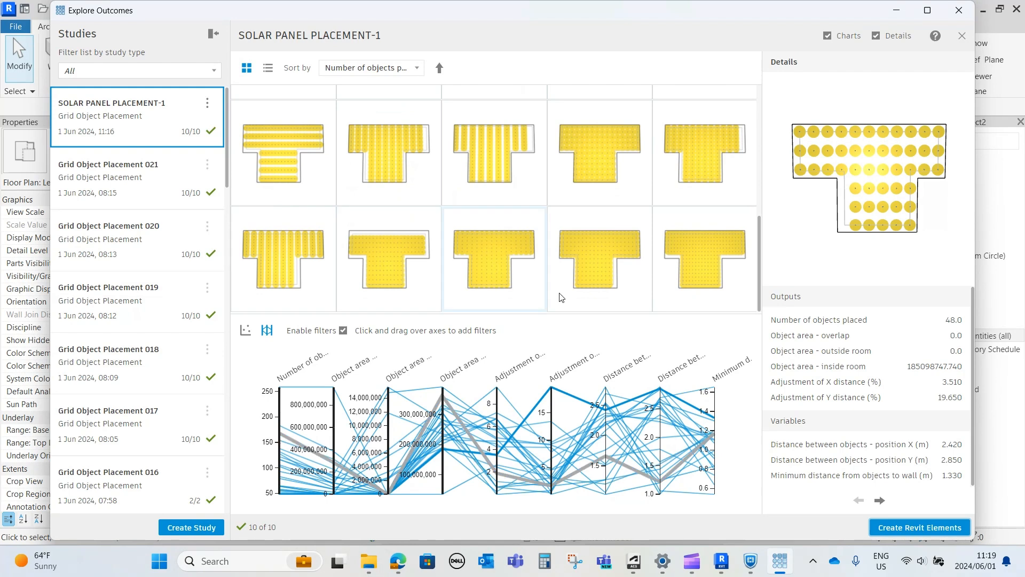
left_click(691, 258)
left_click(910, 527)
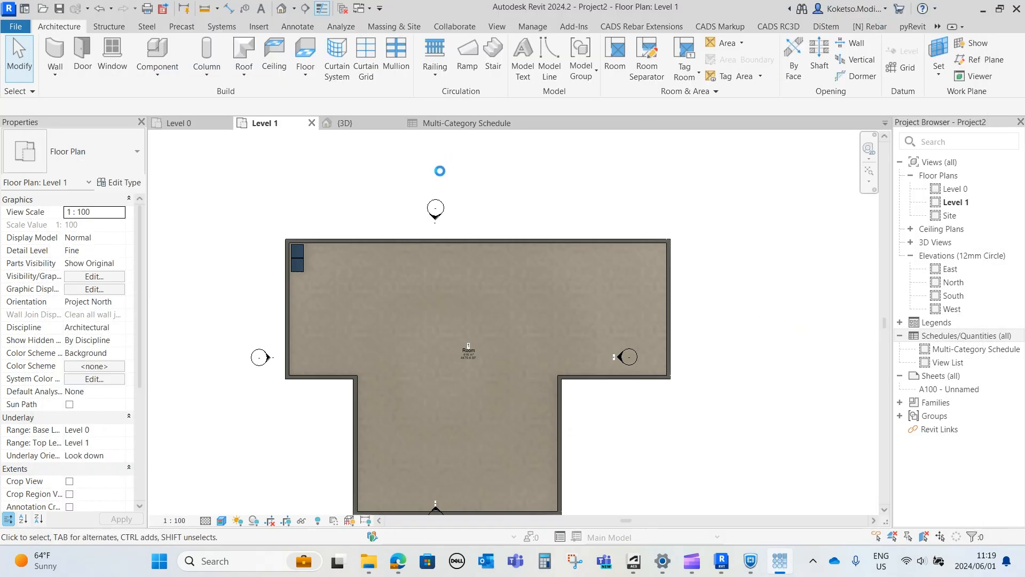
Examine the newly generated solar panels in the 3D view, selecting one at the front corner to check its elevation above the roof
left_click(368, 127)
middle_click_drag(657, 384, 688, 425, "shift")
scroll(546, 368, "up", 3)
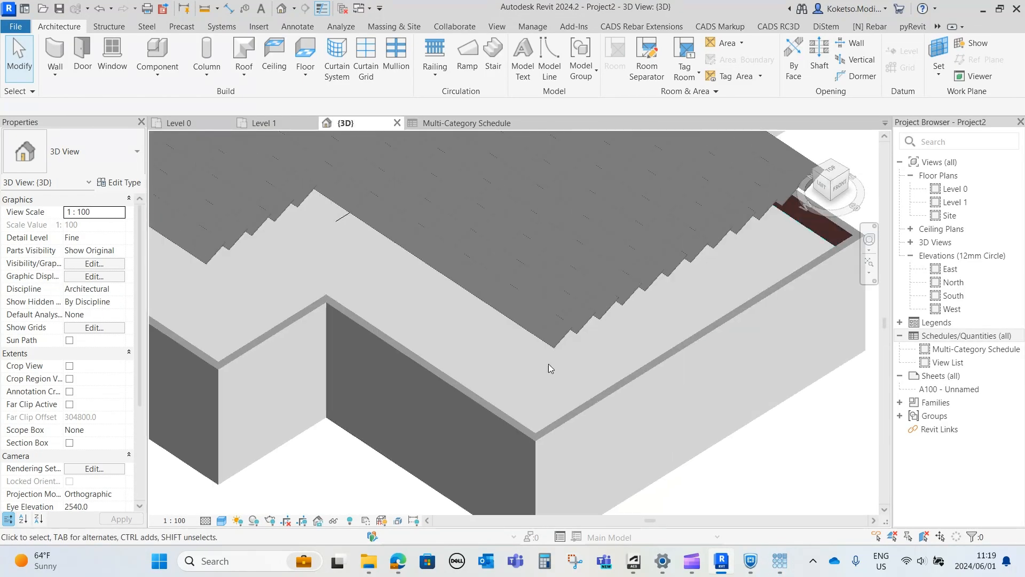
left_click(551, 337)
middle_click_drag(553, 342, 625, 329, "shift")
scroll(518, 320, "down", 2)
scroll(566, 321, "up", 2)
scroll(497, 309, "up", 2)
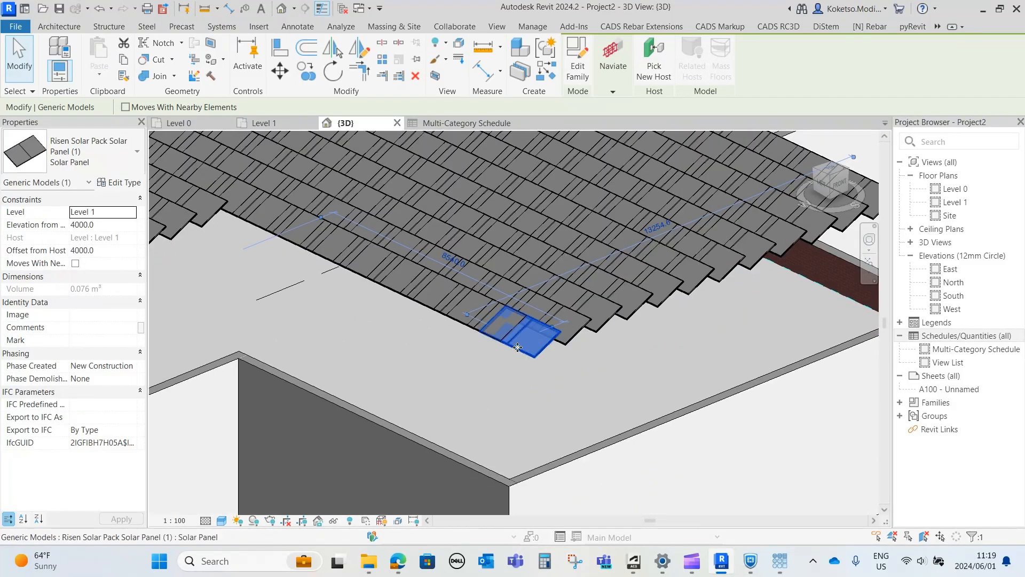
left_click(779, 560)
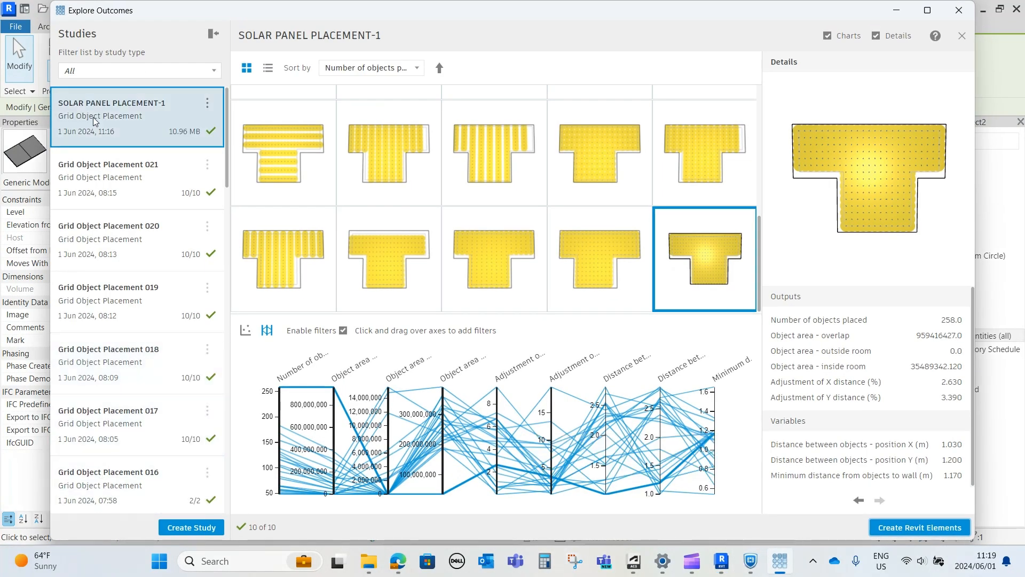
left_click(191, 527)
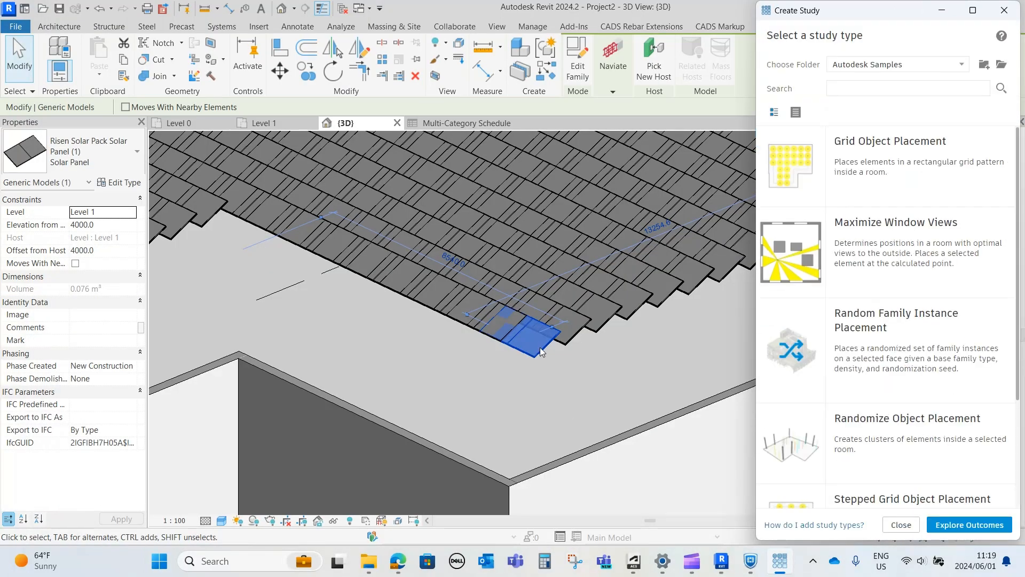
left_click(863, 150)
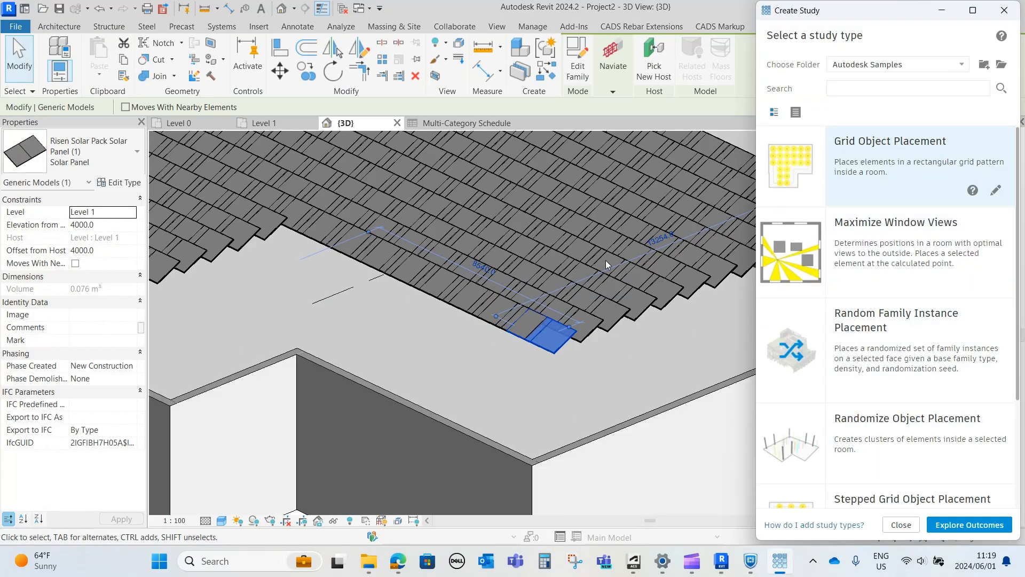
scroll(549, 273, "down", 2)
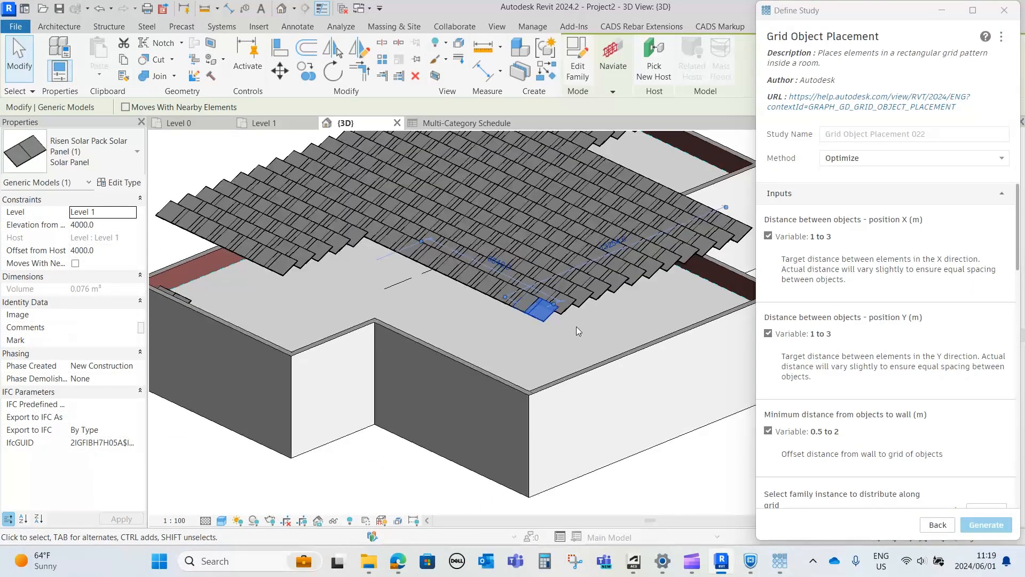
middle_click_drag(575, 326, 491, 335, "shift")
scroll(491, 335, "up", 1)
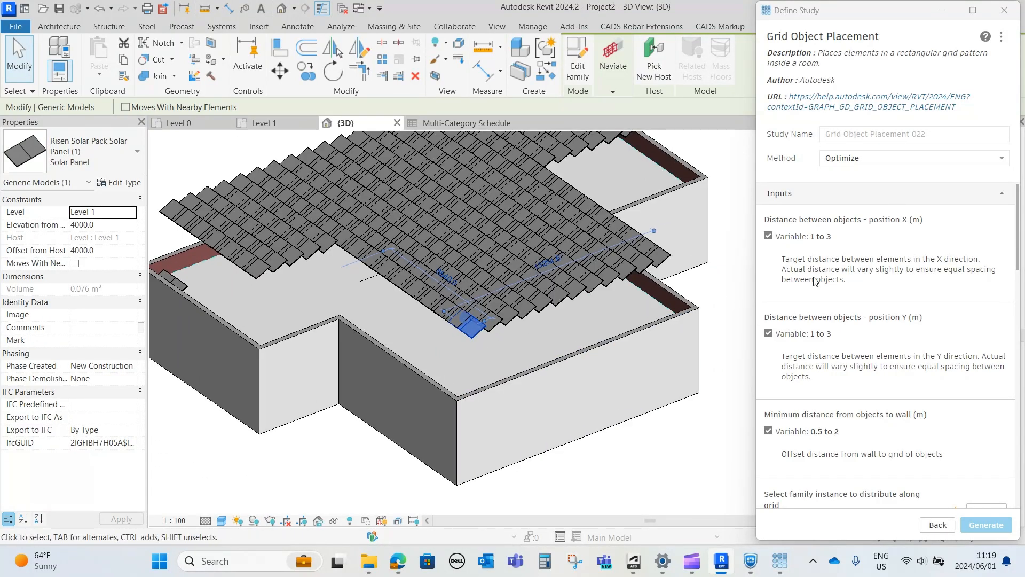
scroll(823, 236, "down", 6)
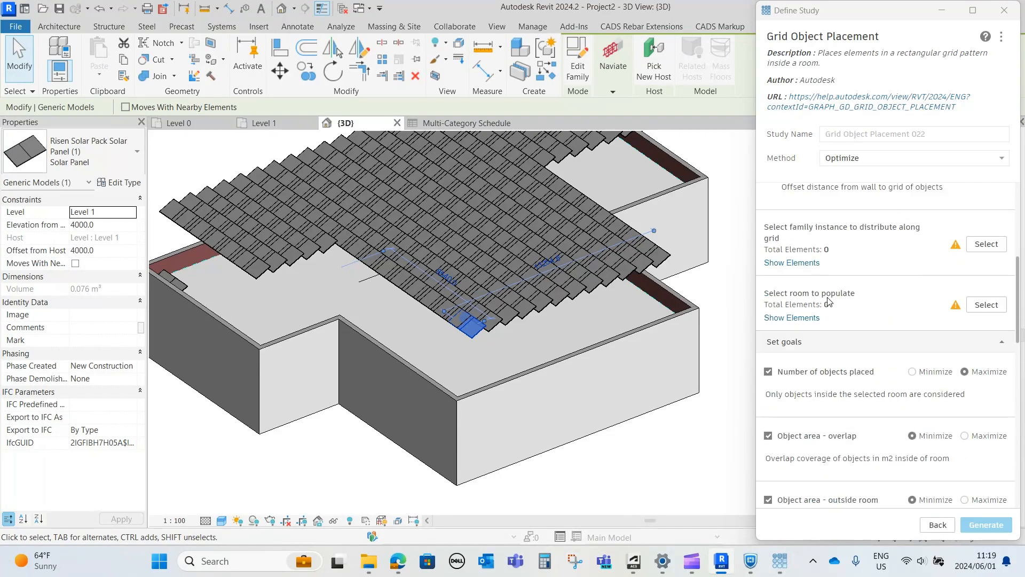
scroll(852, 254, "down", 5)
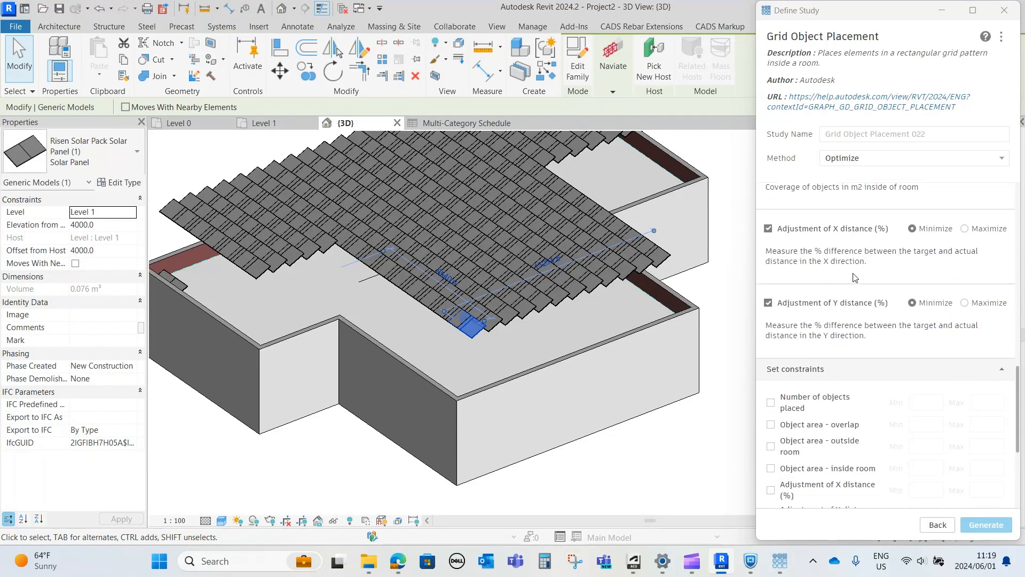
key("Escape")
scroll(491, 346, "down", 2)
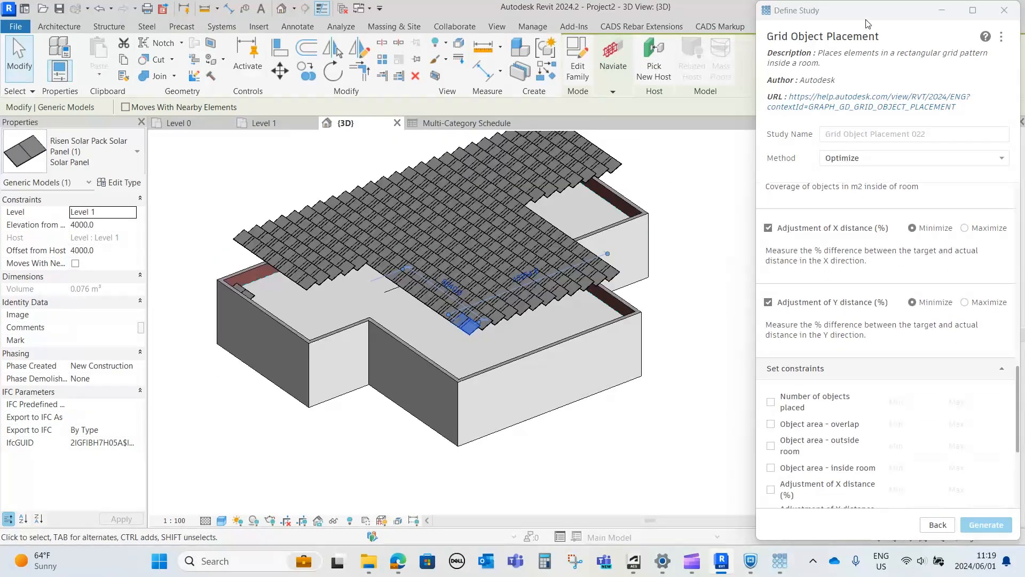
left_click(1003, 10)
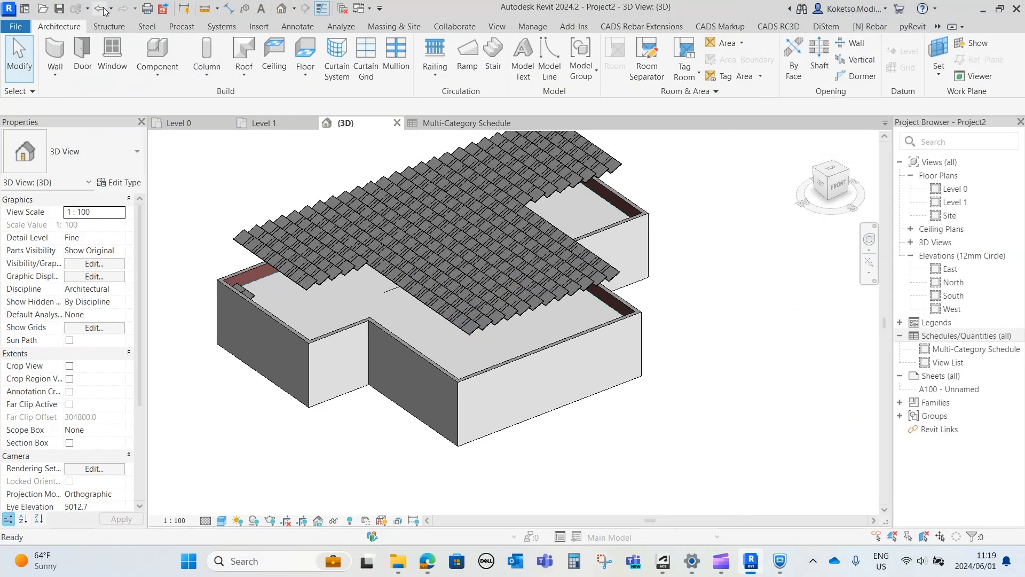
Undo the generated dense layout, the single panel placement and the deletion of the earlier tilted solar panels
left_click(103, 9)
left_click(103, 9)
left_click(103, 9)
scroll(648, 294, "up", 2)
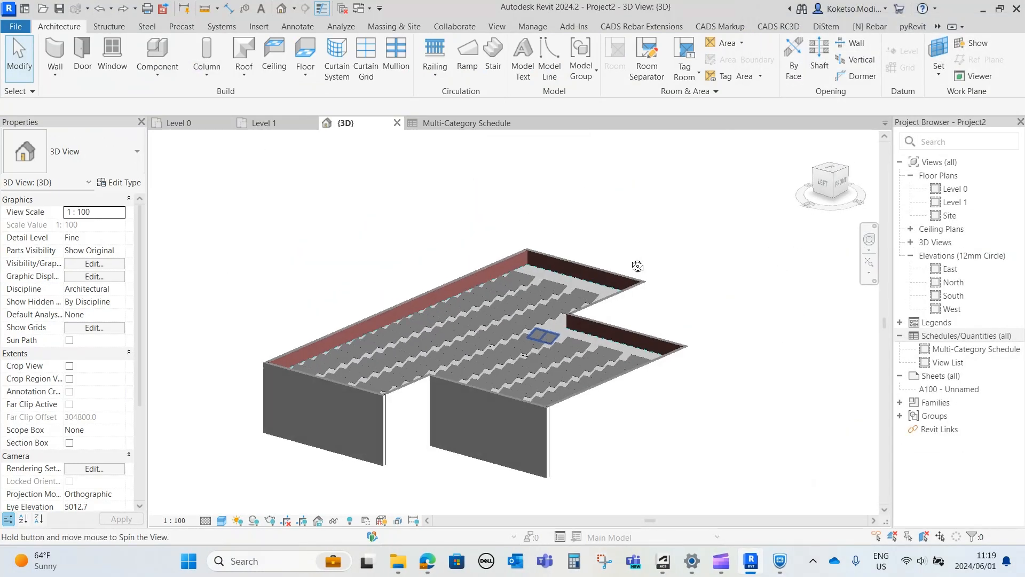
scroll(637, 308, "down", 2)
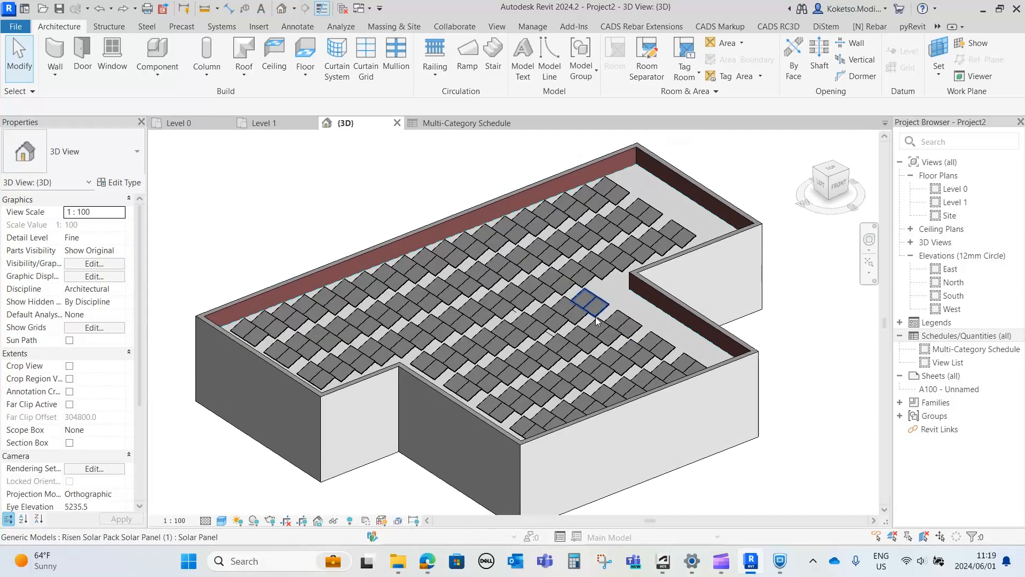
middle_click_drag(713, 434, 697, 415)
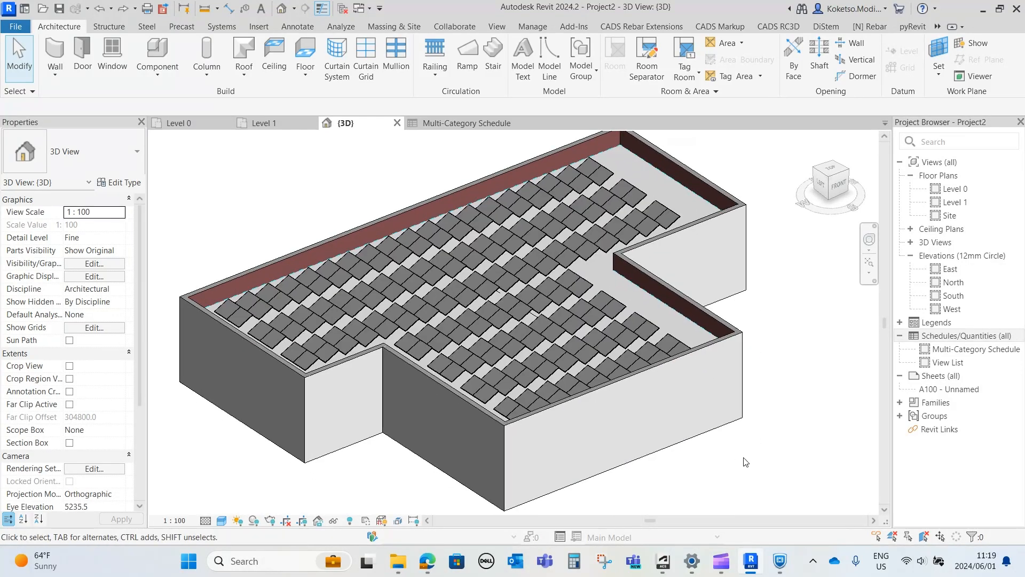
scroll(746, 462, "down", 1)
middle_click_drag(738, 459, 715, 450)
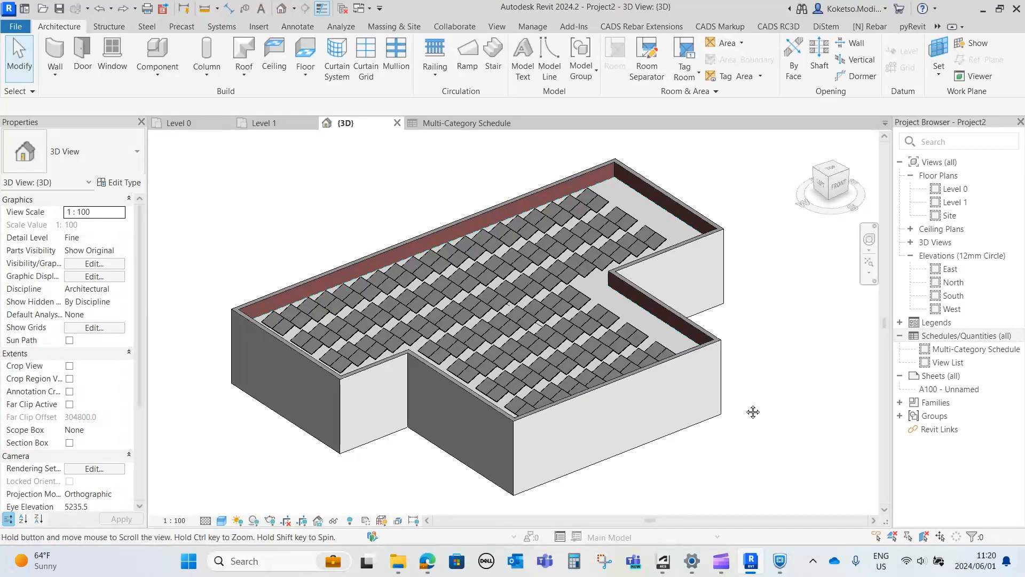
scroll(735, 358, "up", 1)
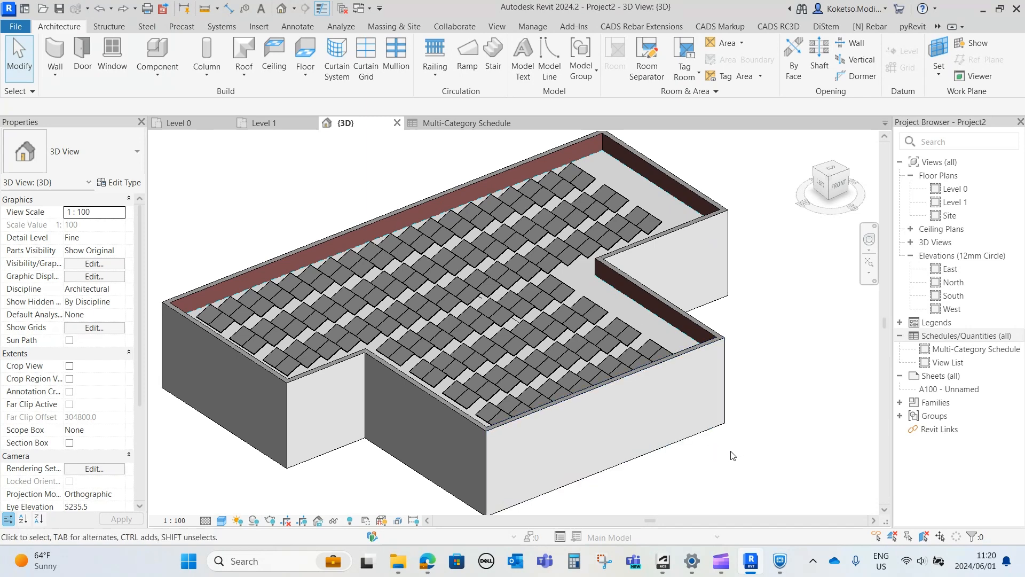
mouse_move(427, 560)
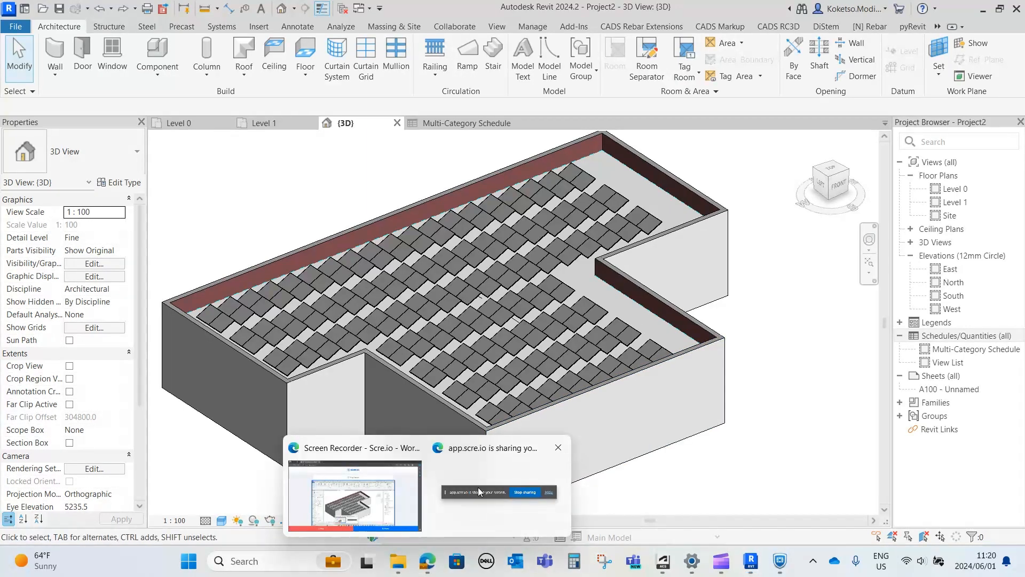